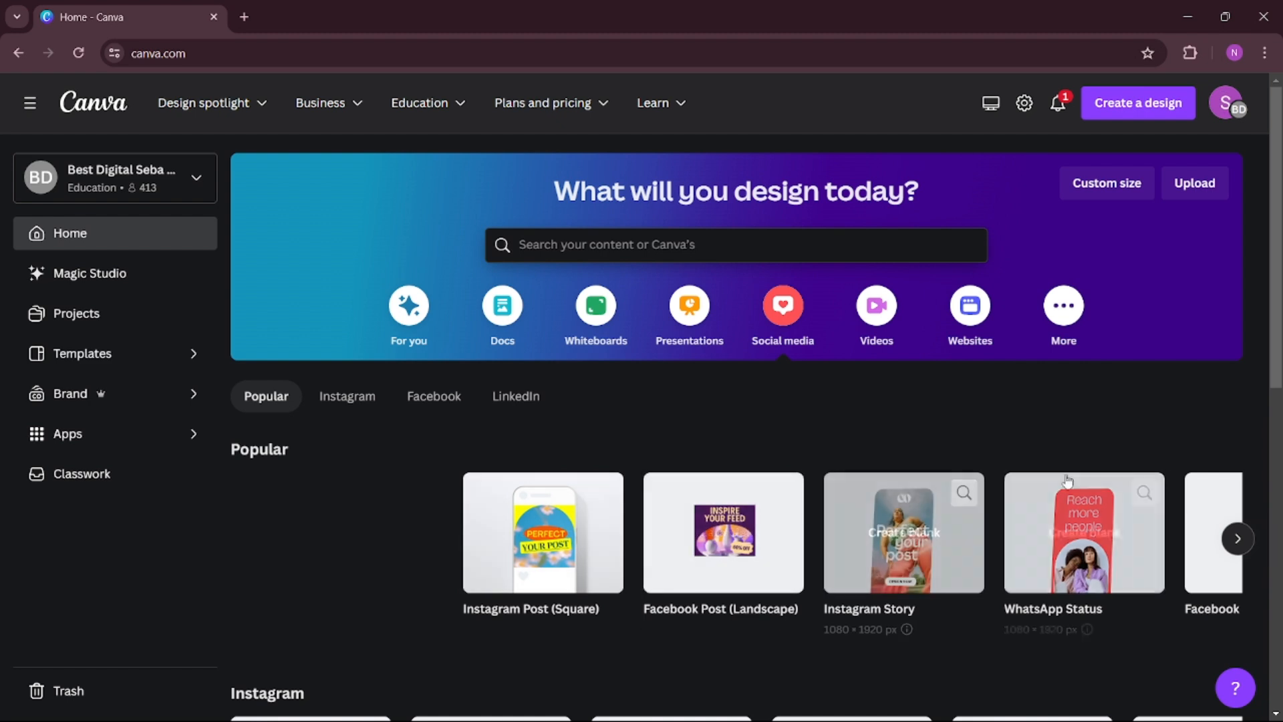
Create a blank YouTube Thumbnail design from the popular social media formats.
left_click(1236, 539)
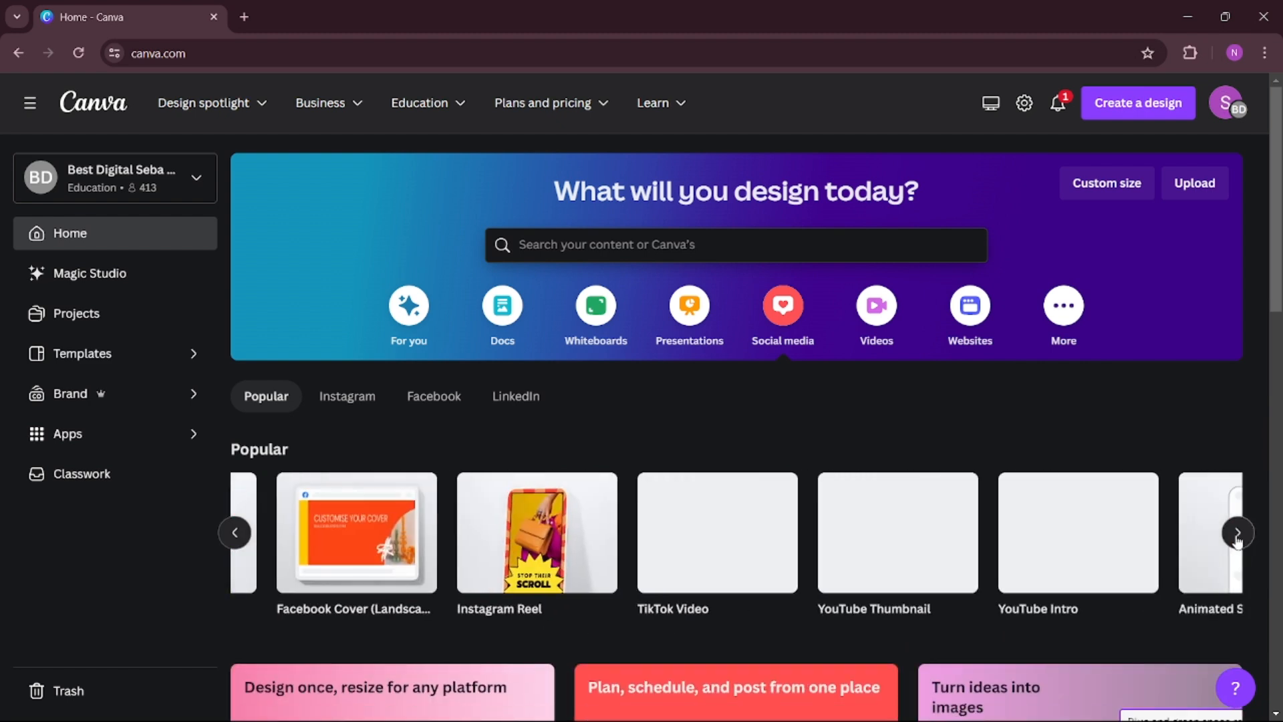
mouse_move(831, 533)
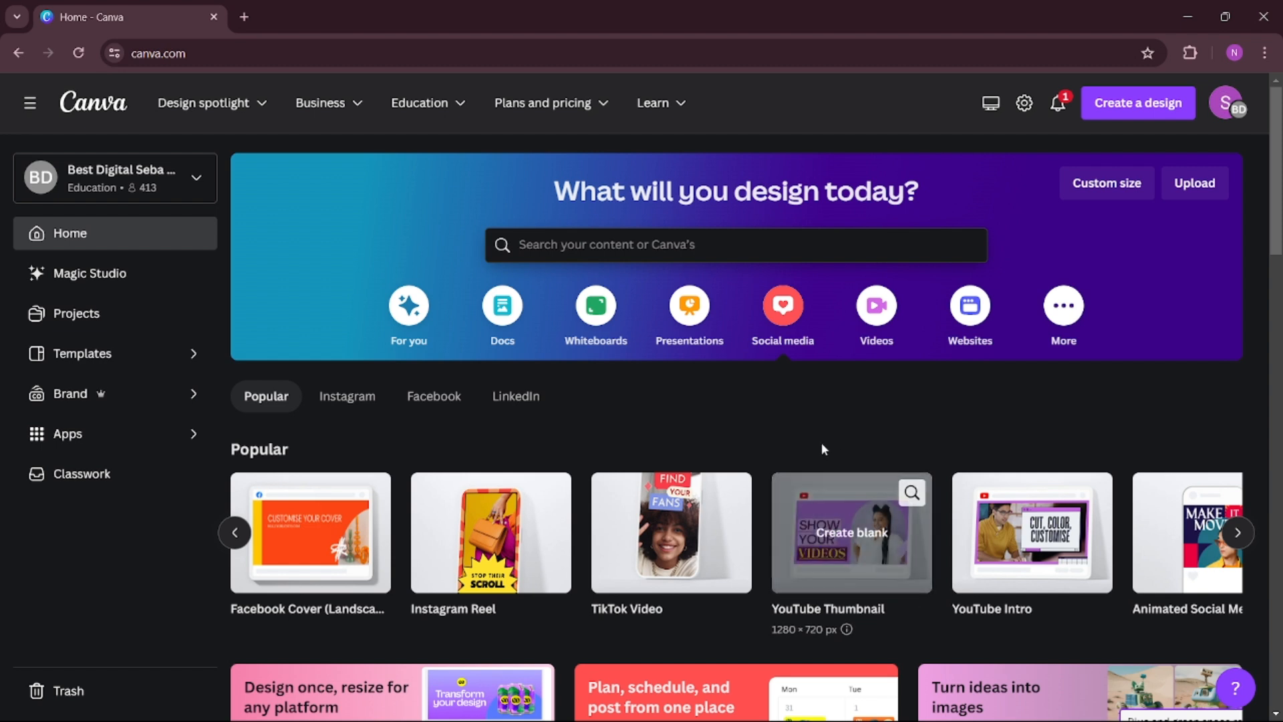
left_click(860, 538)
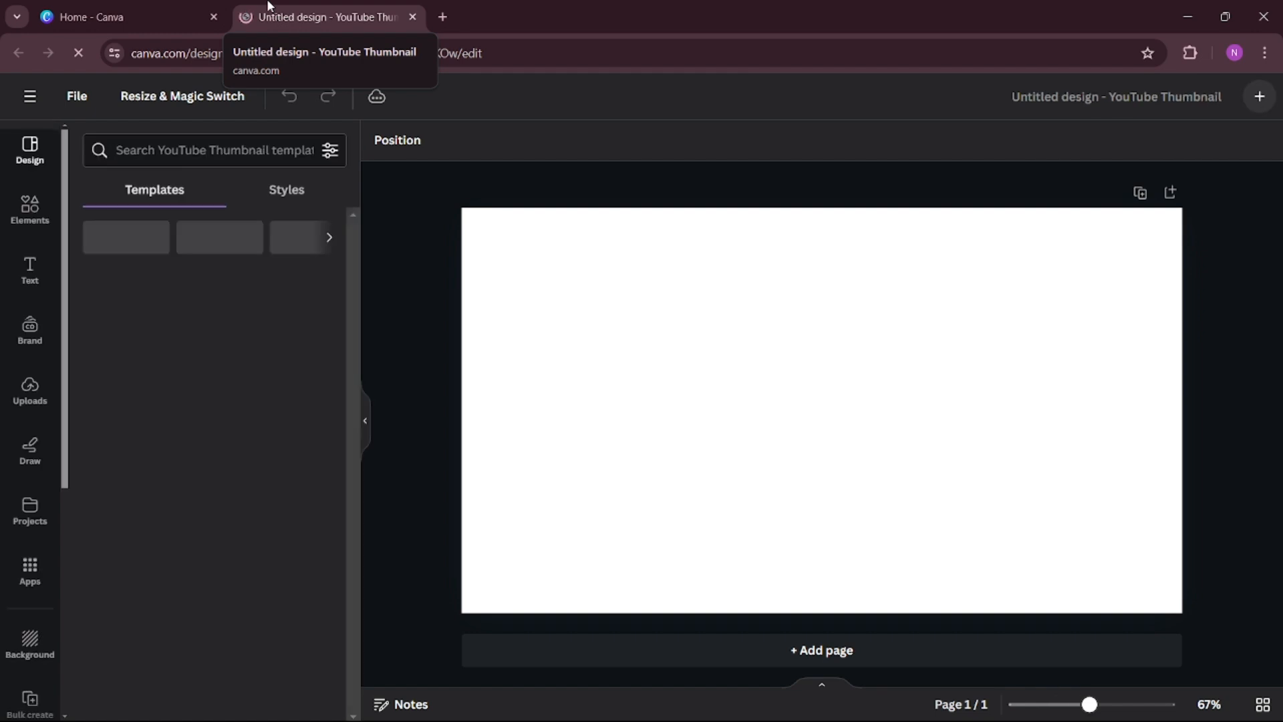
key("ctrl+v")
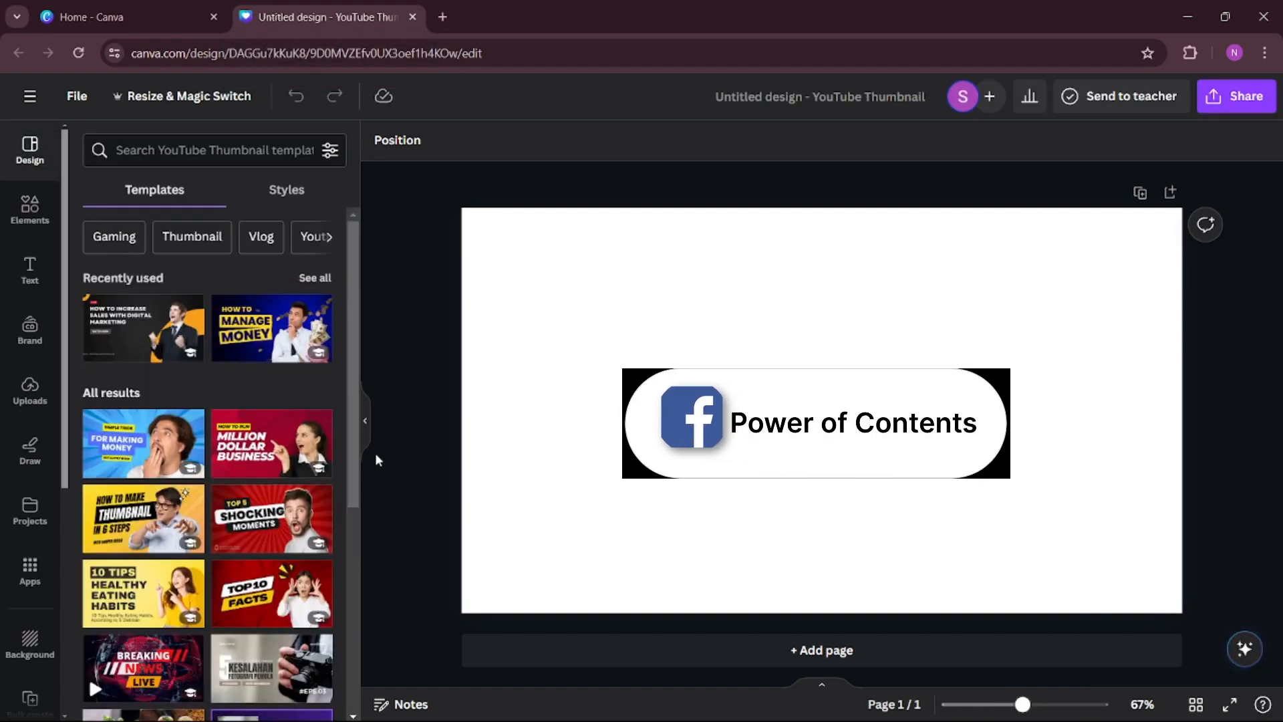
Add a Circular-style mesh gradient in blue and red on black to the design with the Mesh Gradient app.
scroll(31, 294, "down", 3)
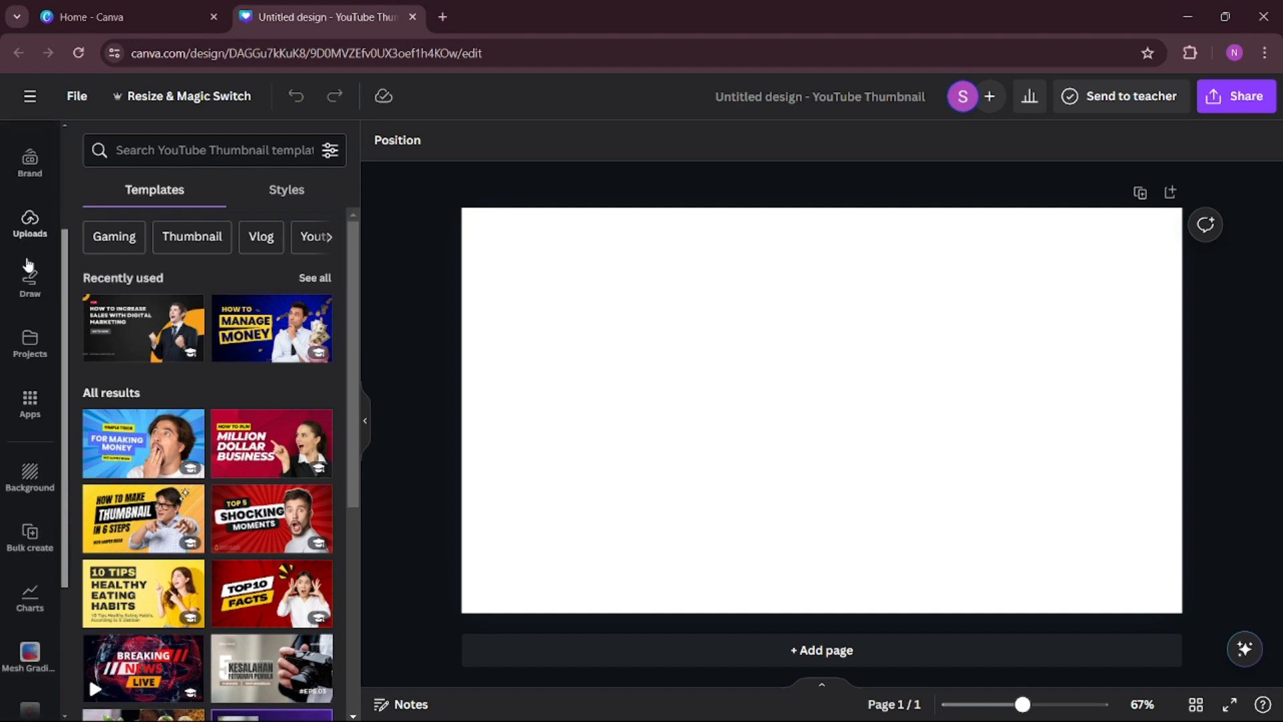
scroll(31, 314, "down", 1)
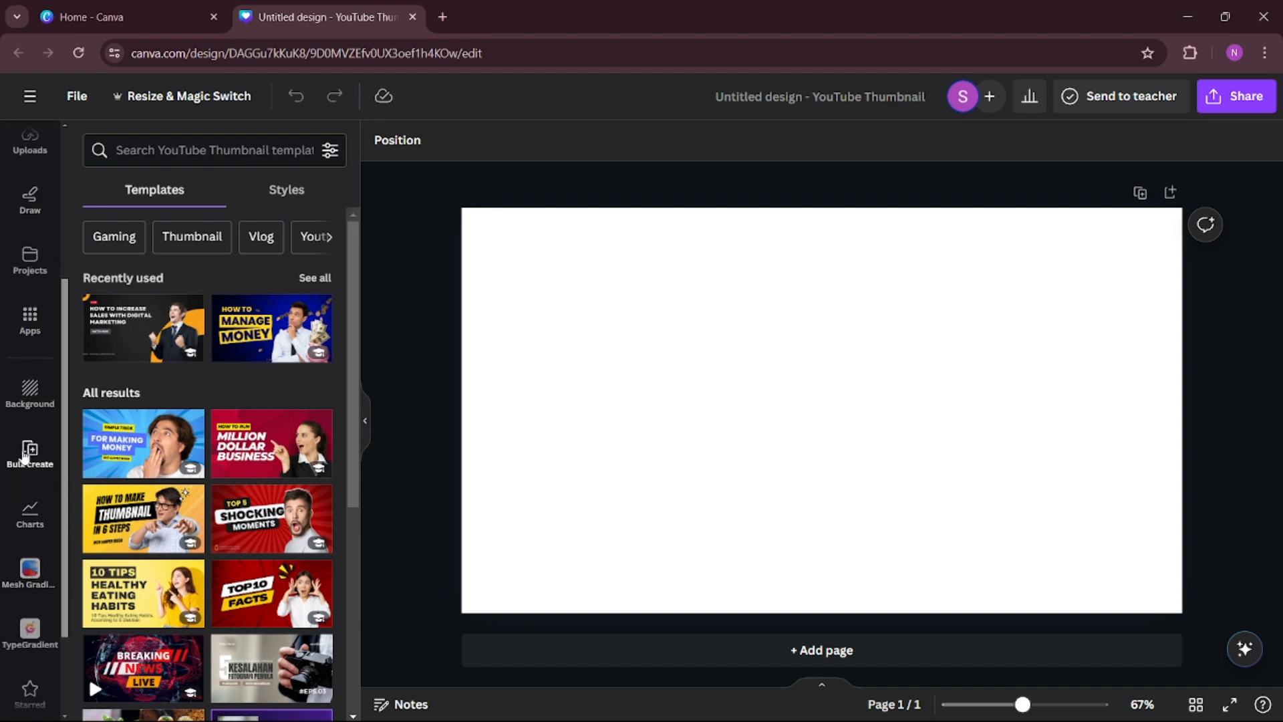
left_click(30, 616)
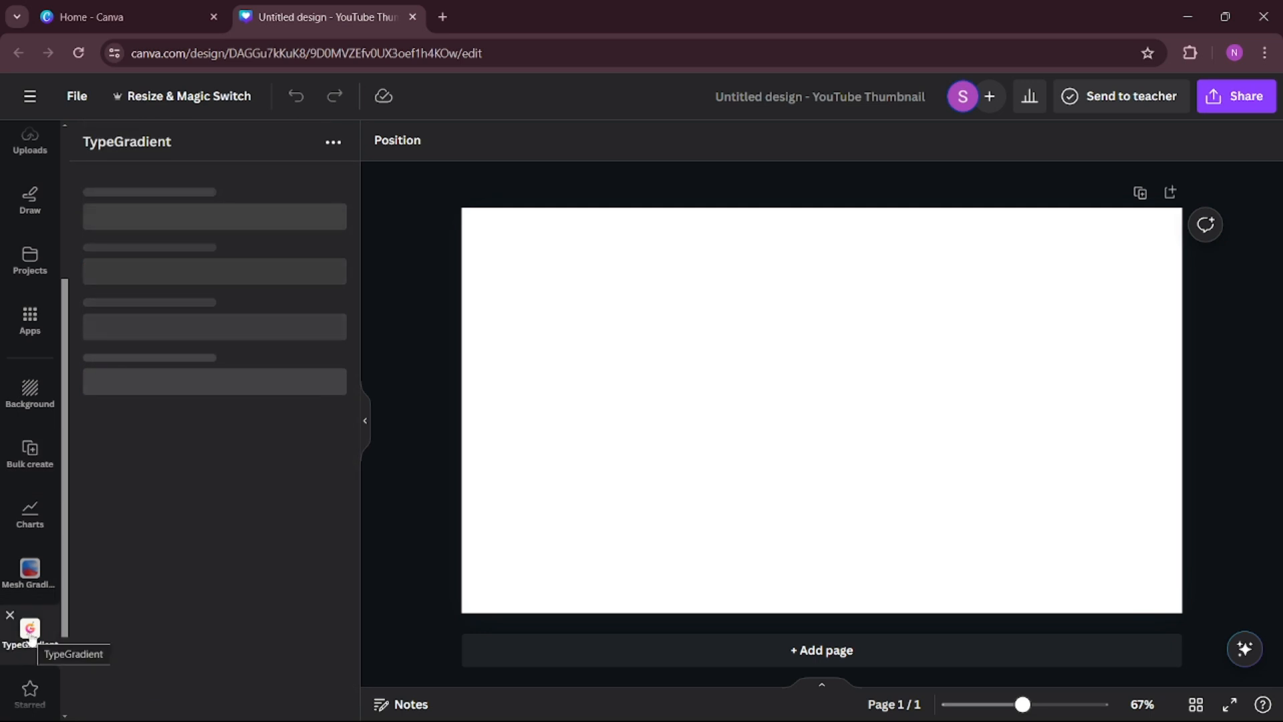
left_click(25, 572)
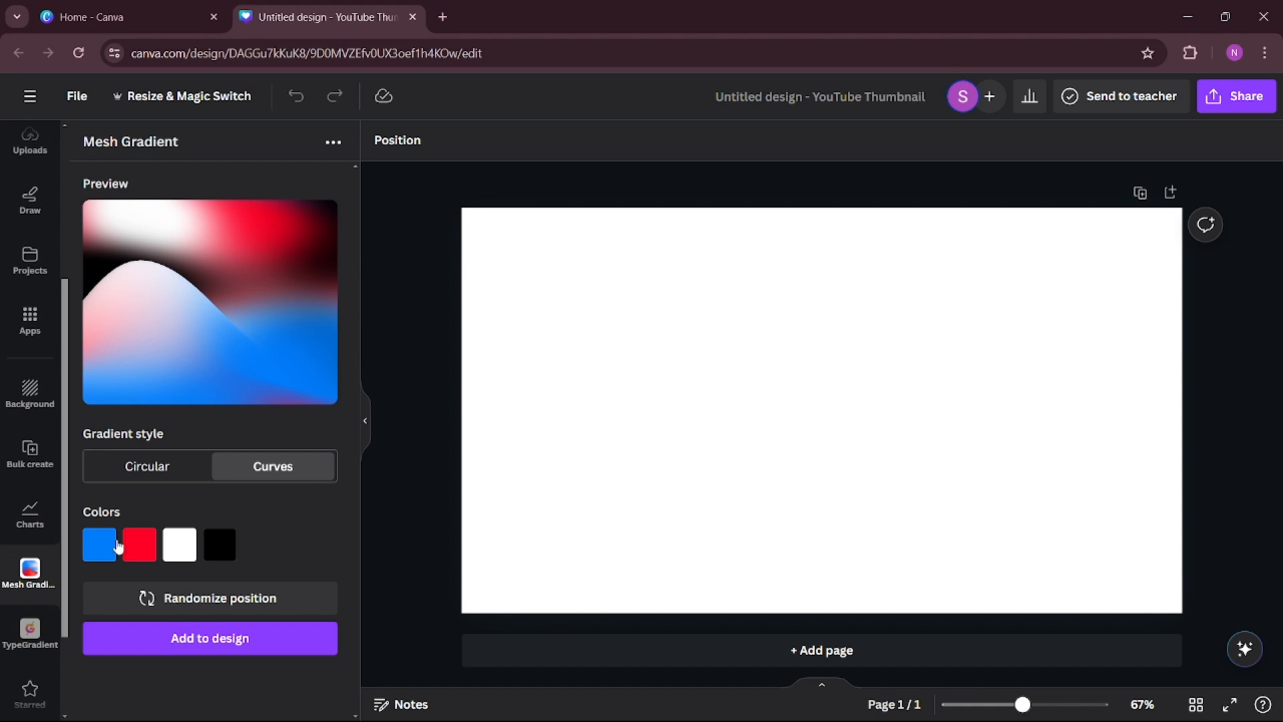
left_click(153, 468)
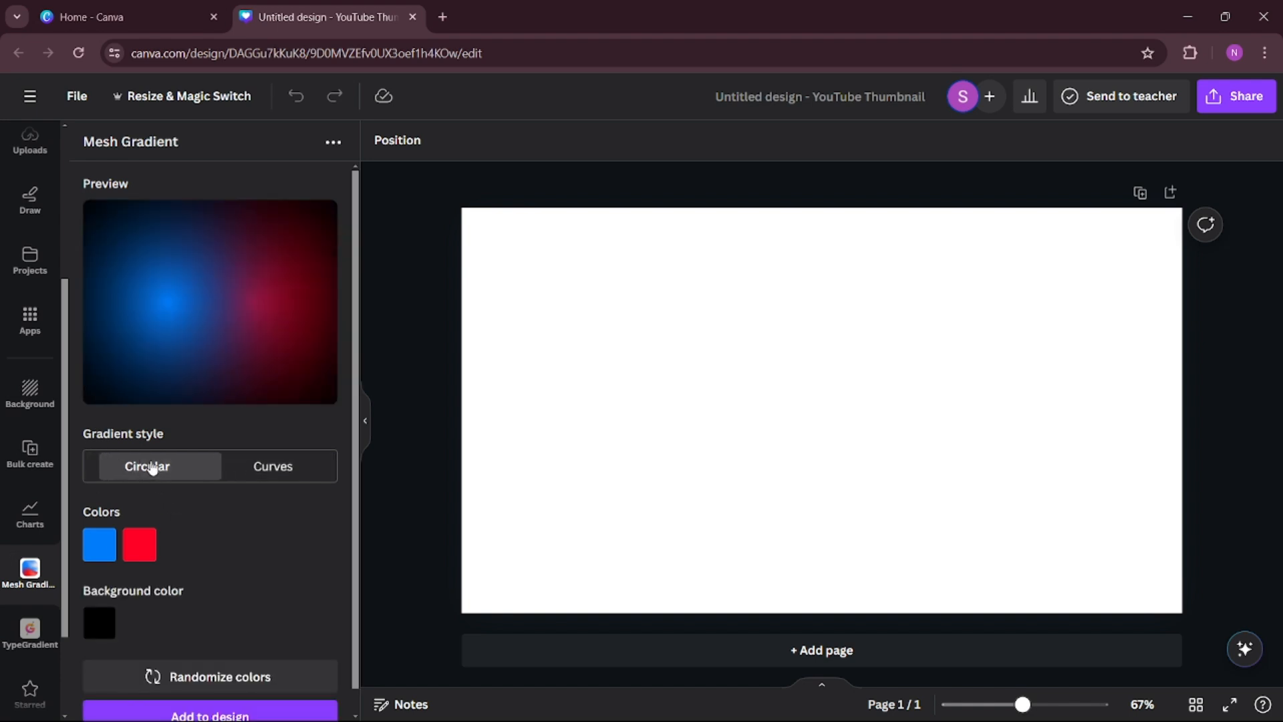
scroll(239, 627, "down", 1)
left_click(200, 695)
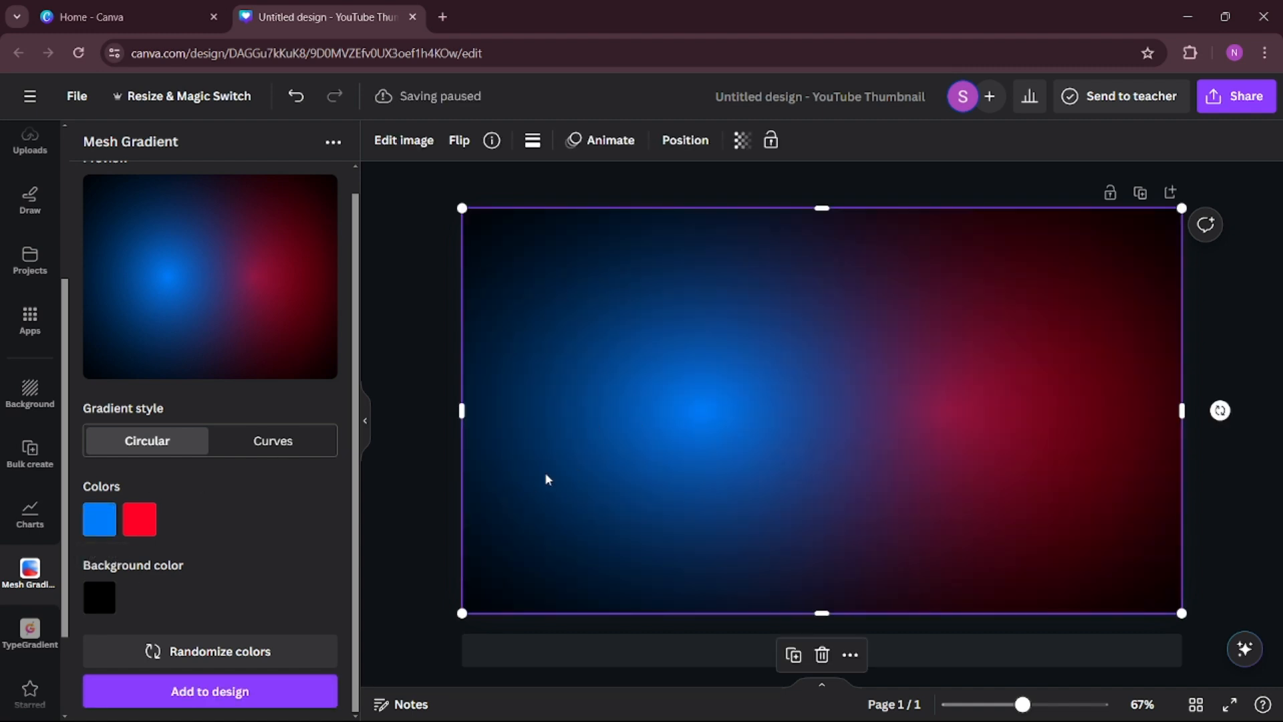
Try the Fresco, Belvedere and Capri filters on the gradient background and reset its filter to None.
left_click(419, 359)
left_click(803, 470)
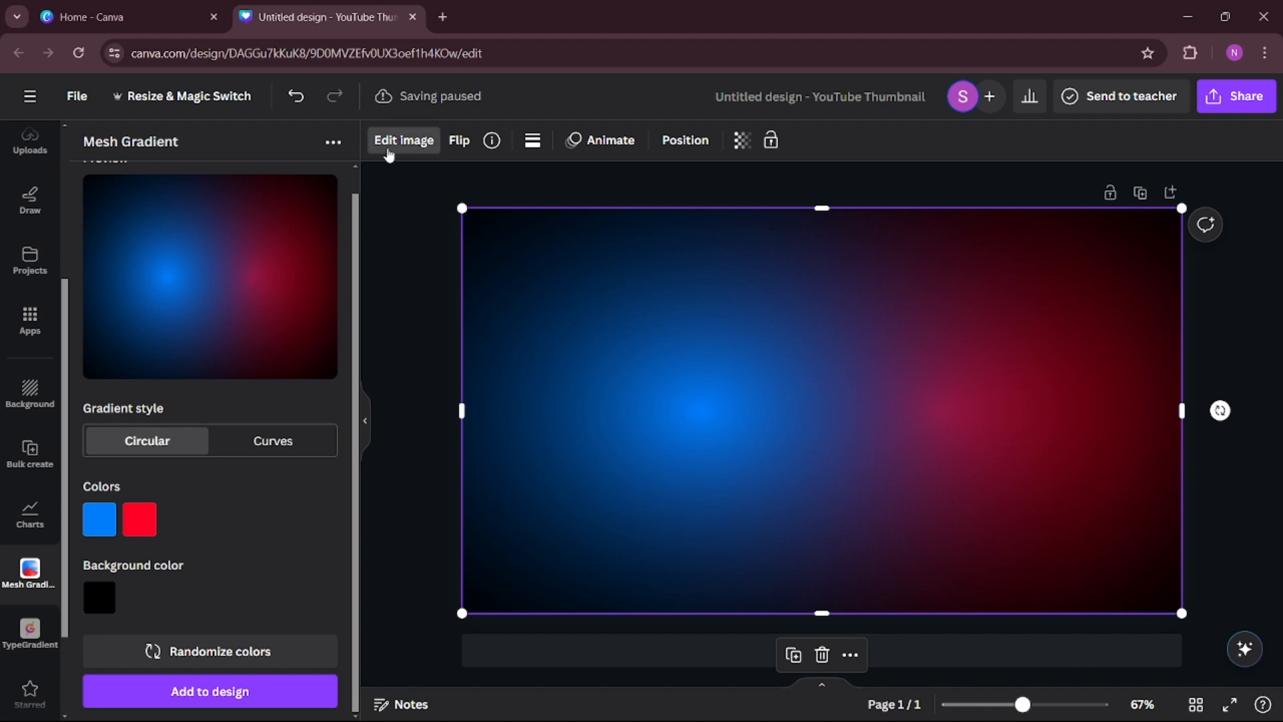
left_click(388, 153)
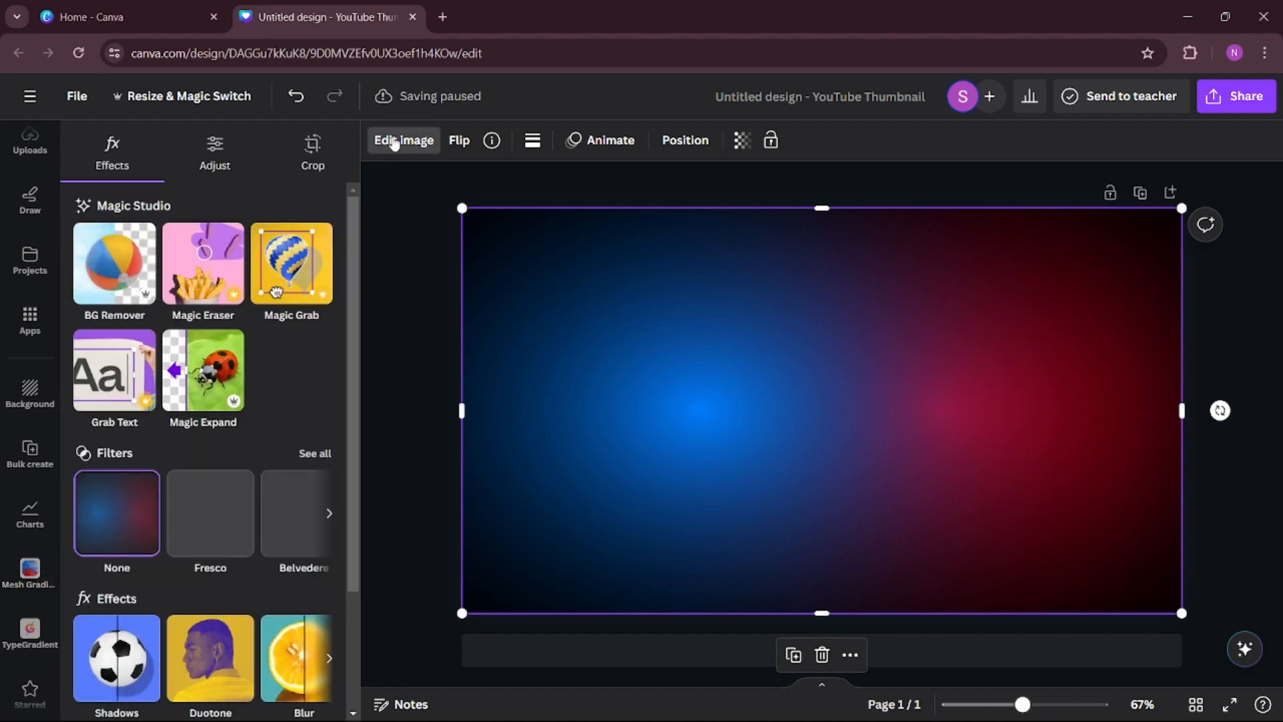
left_click(220, 514)
left_click(313, 453)
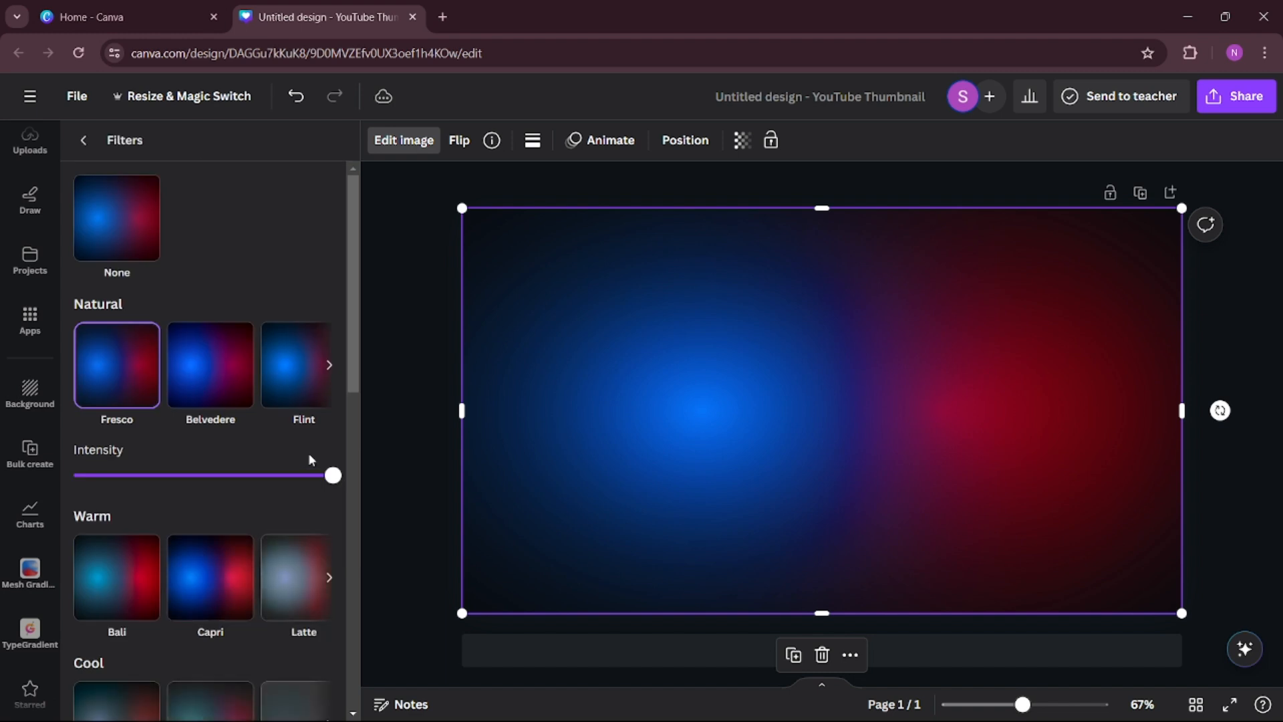
left_click(220, 373)
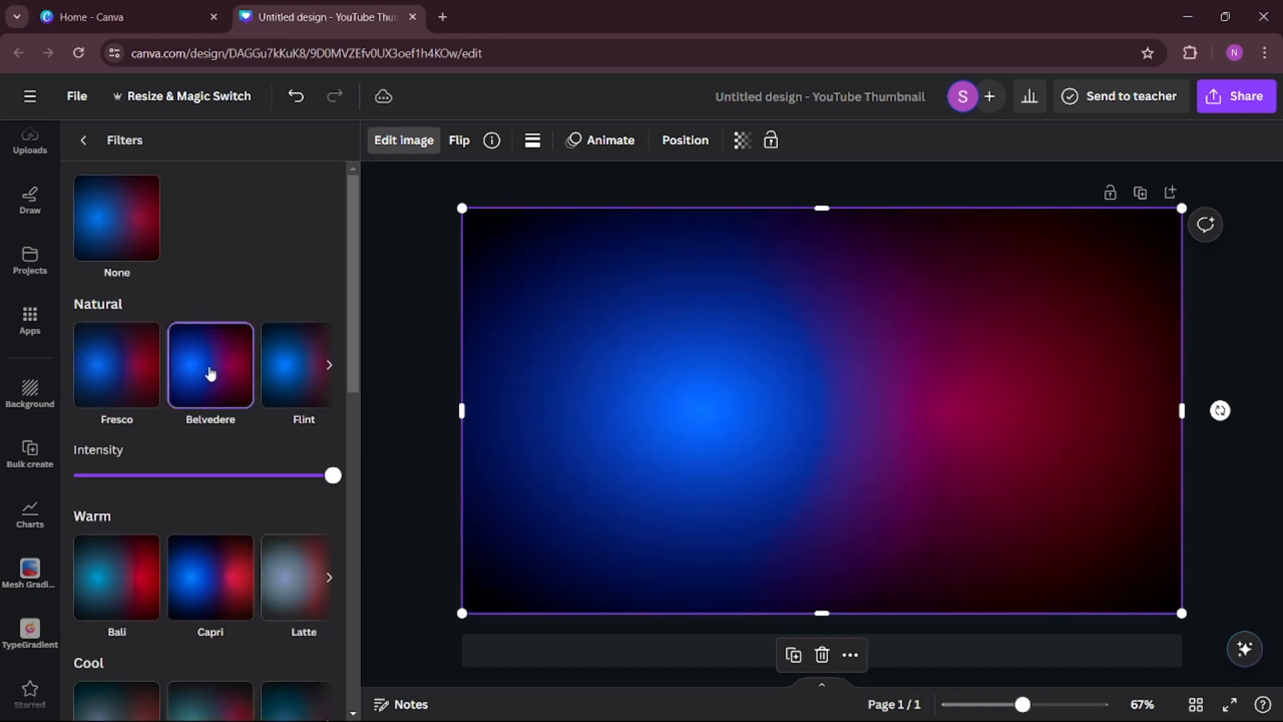
left_click(117, 371)
left_click_drag(332, 475, 70, 476)
left_click(176, 566)
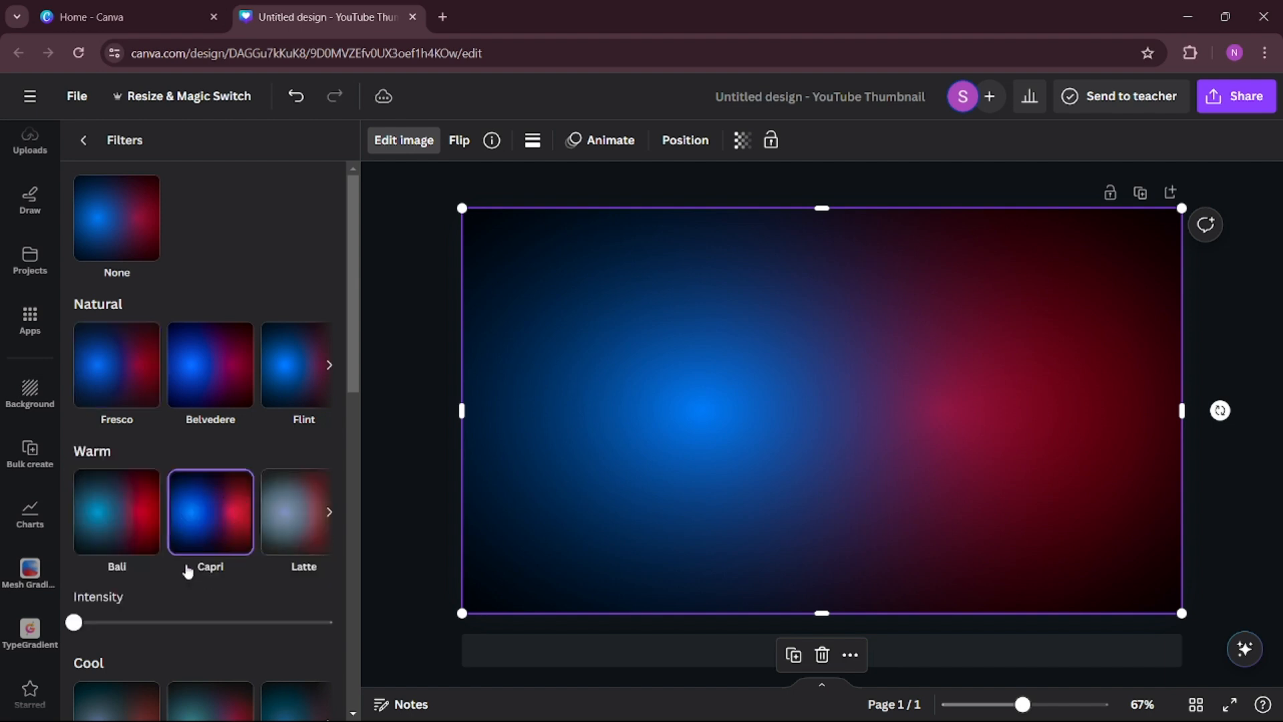
scroll(178, 529, "down", 4)
scroll(179, 528, "up", 4)
left_click(116, 251)
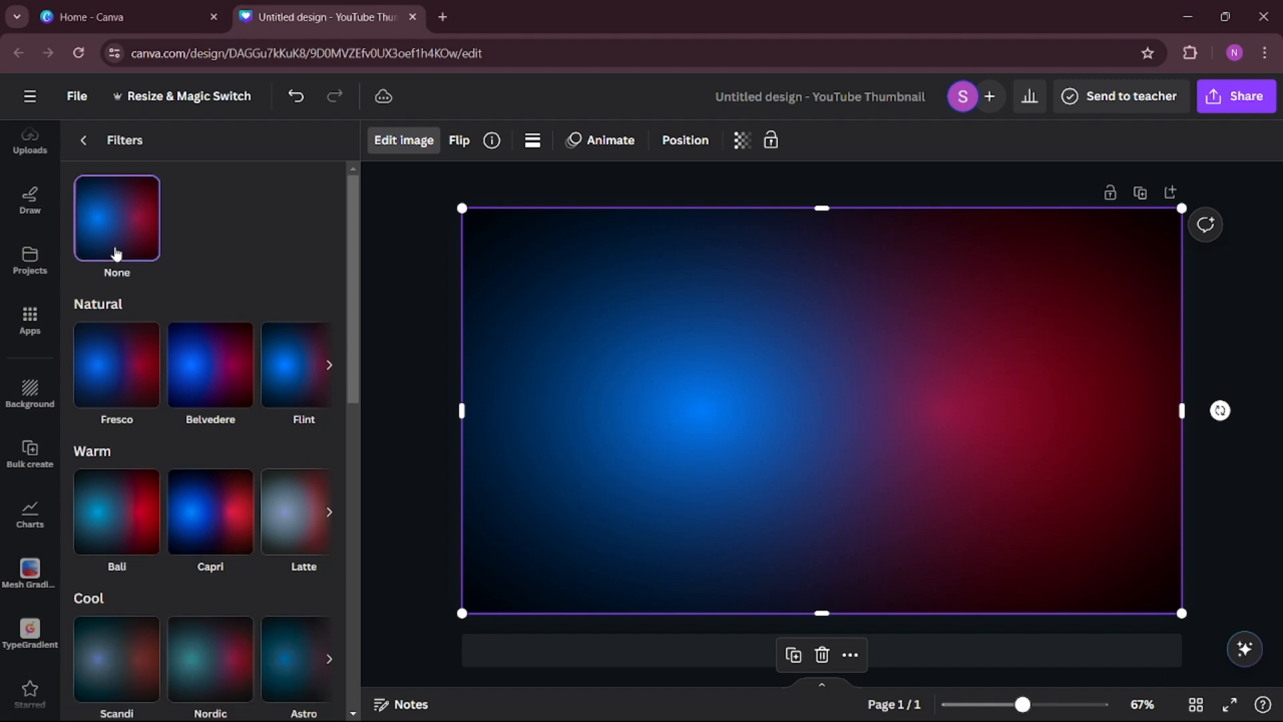
left_click(376, 336)
Search the elements library for "mobile addiction" and limit the results to photos.
scroll(32, 384, "up", 4)
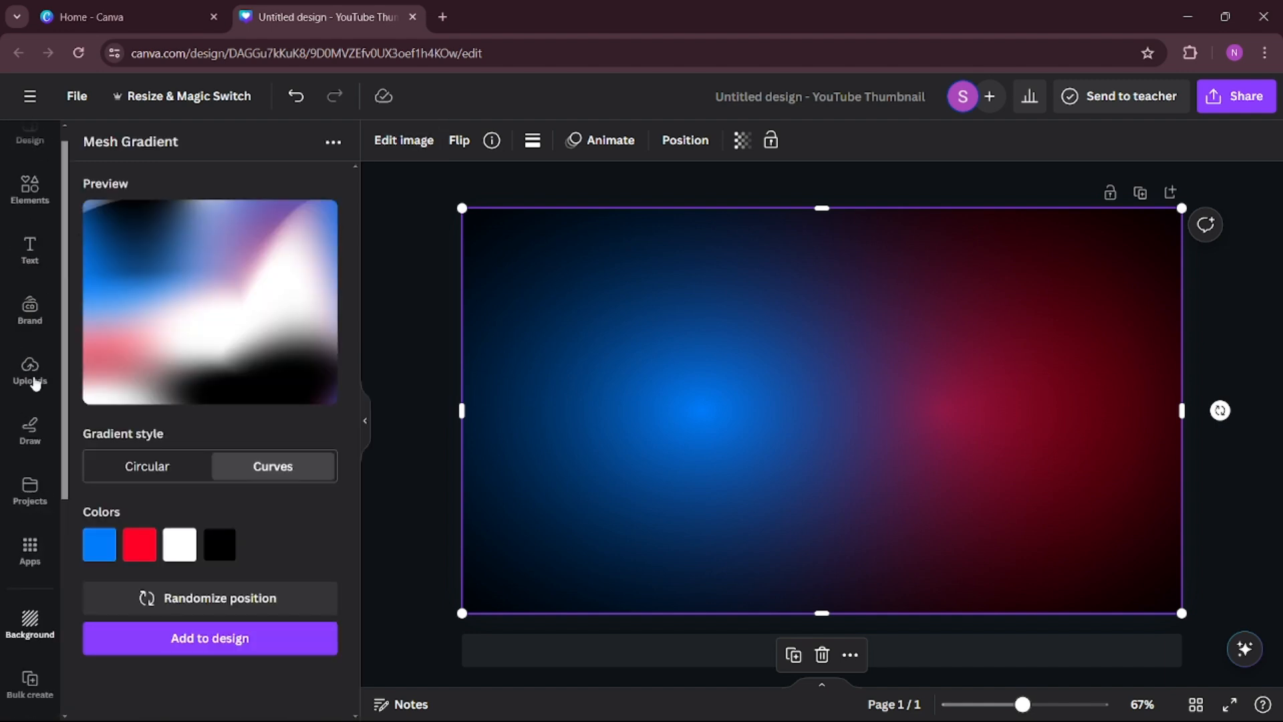
left_click(29, 208)
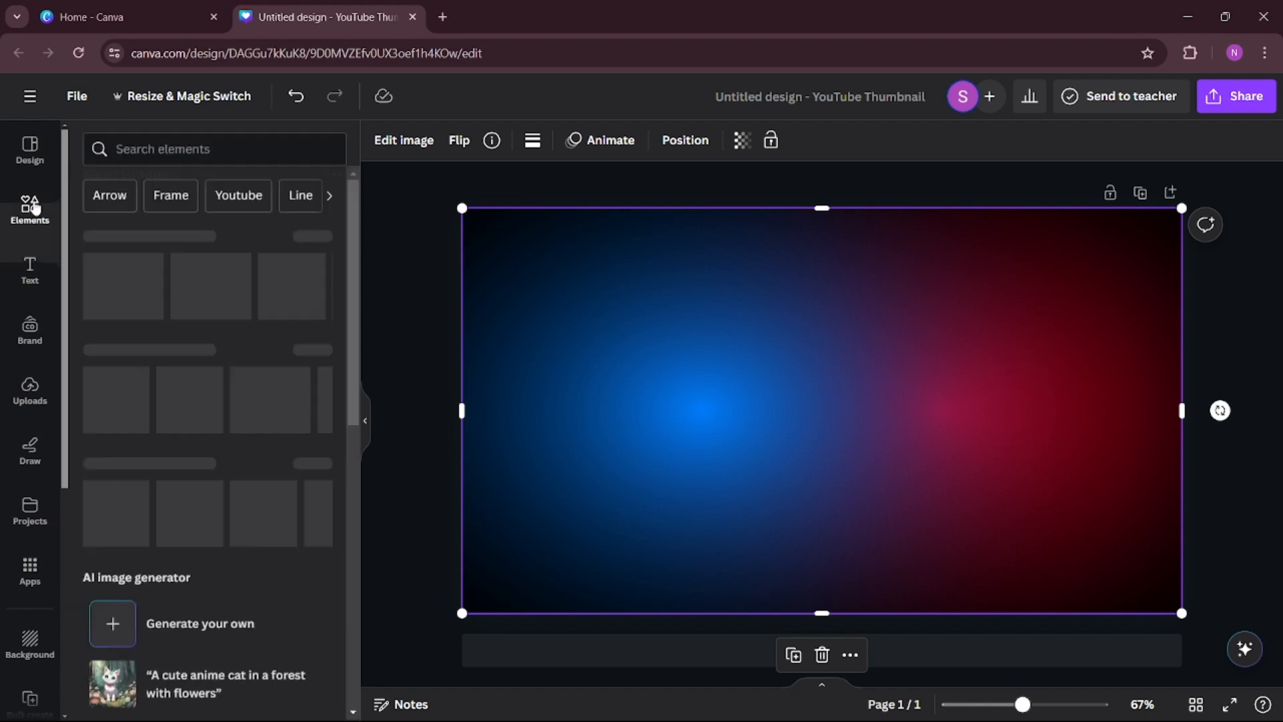
left_click(207, 151)
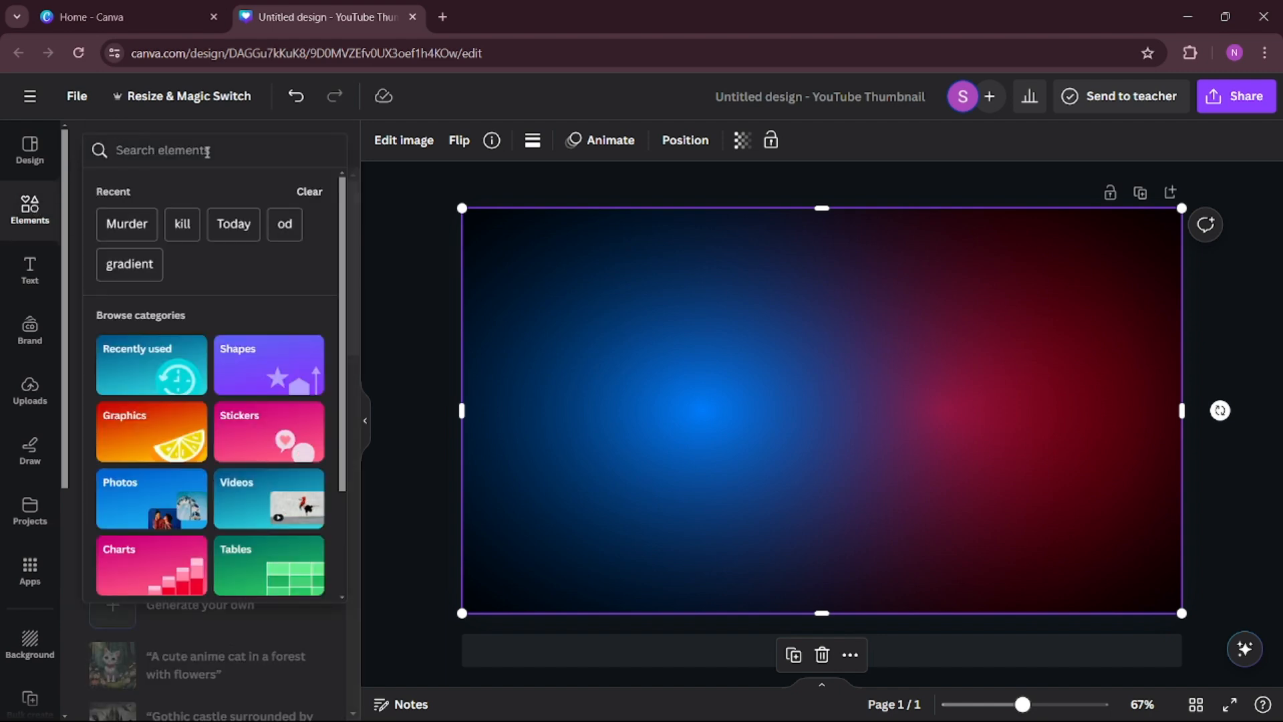
type("mobile")
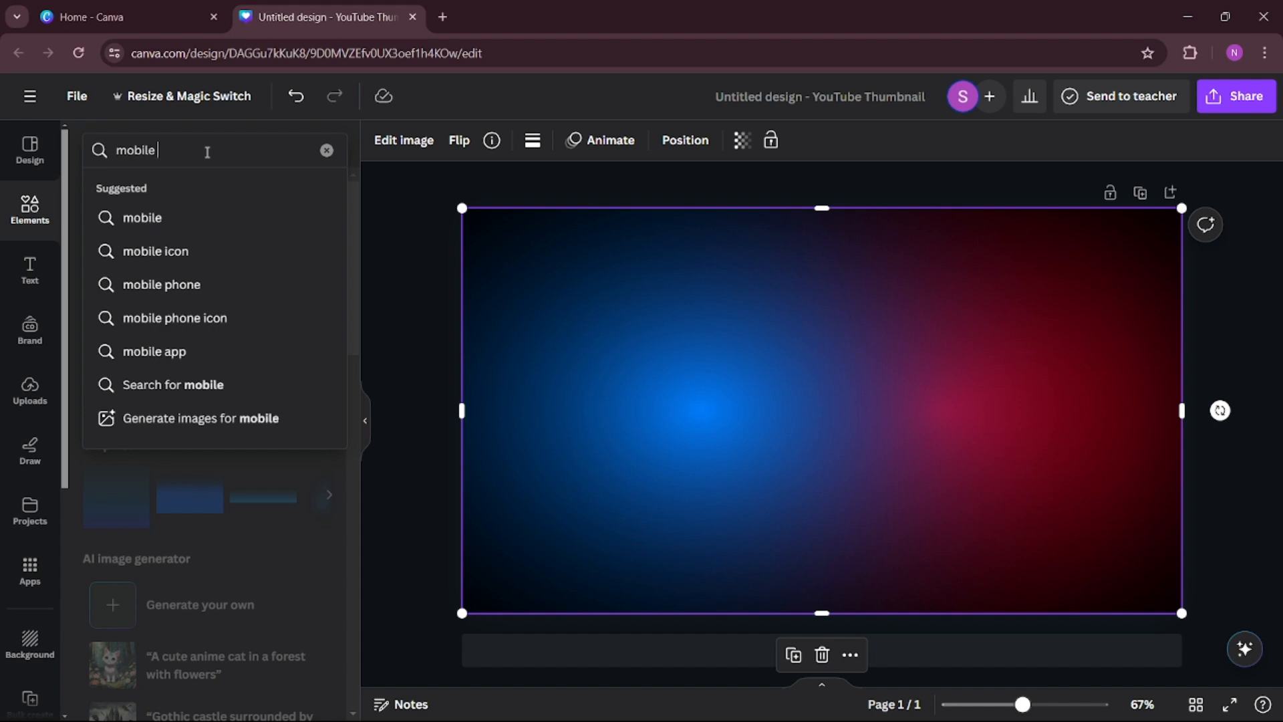
type(" add")
type("iction")
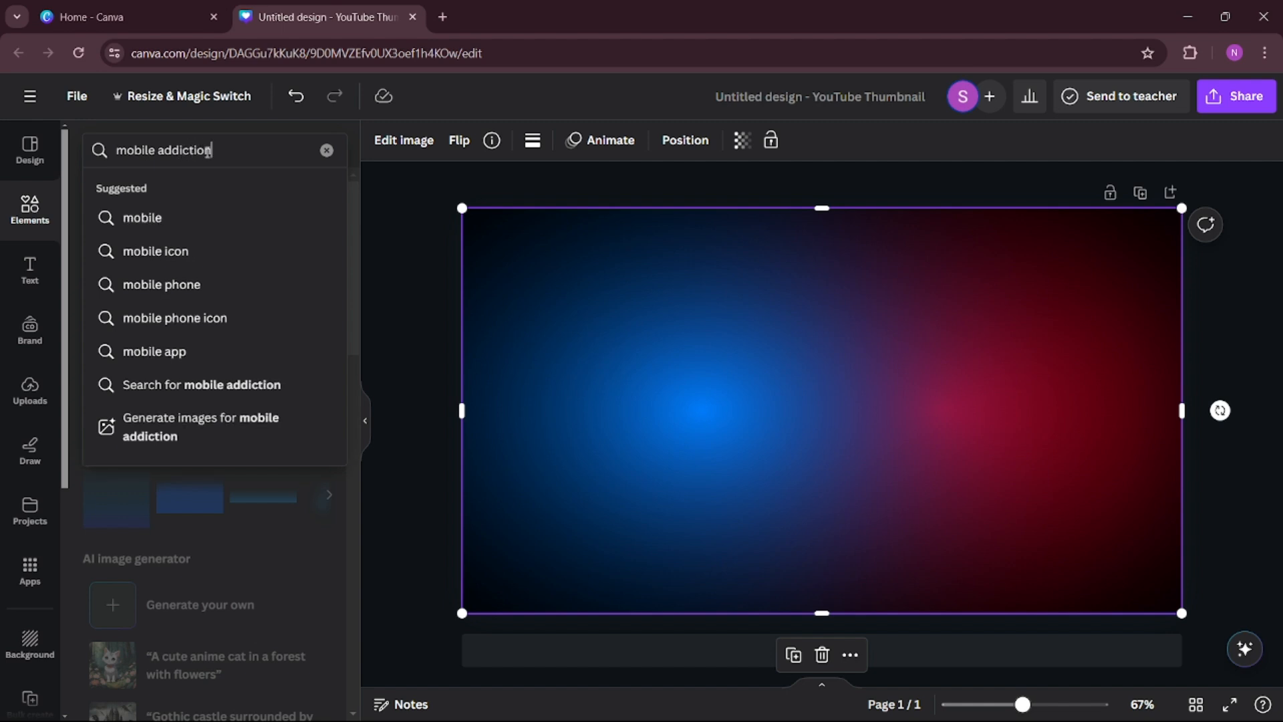
left_click(193, 389)
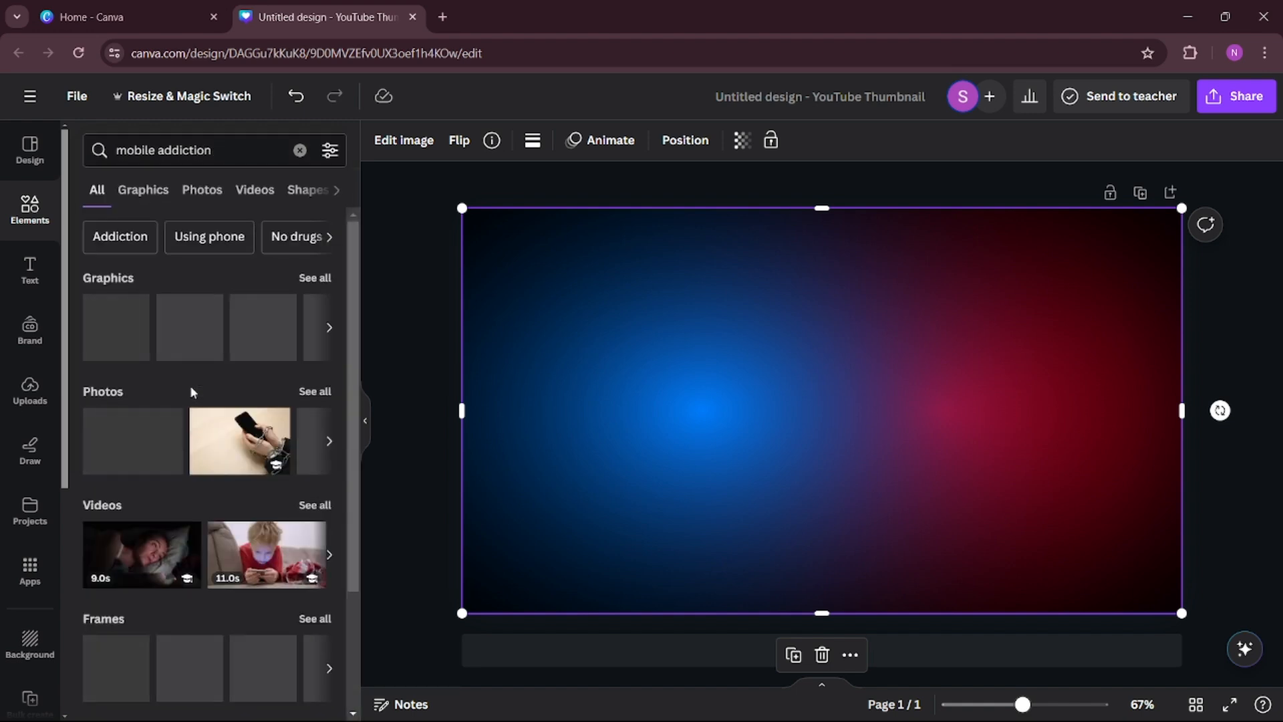
left_click(216, 192)
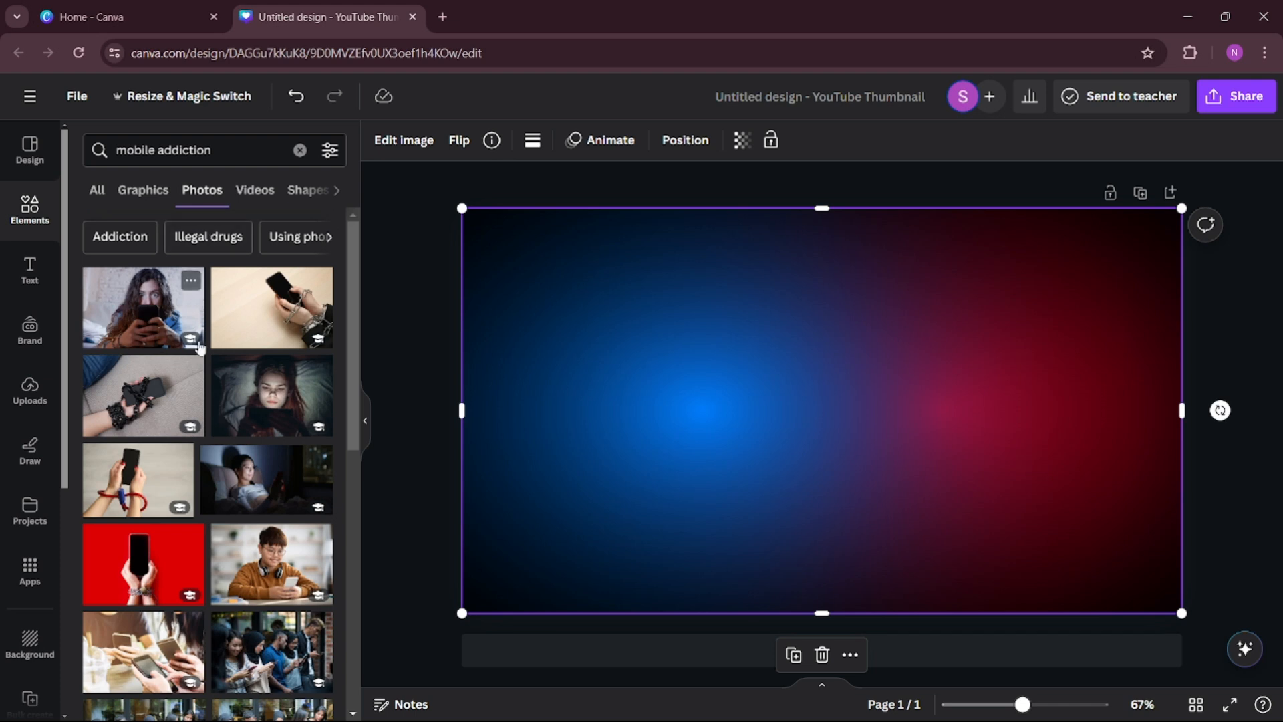
Insert the photo of chained hands holding a phone on a light wooden table and remove its background.
left_click(264, 312)
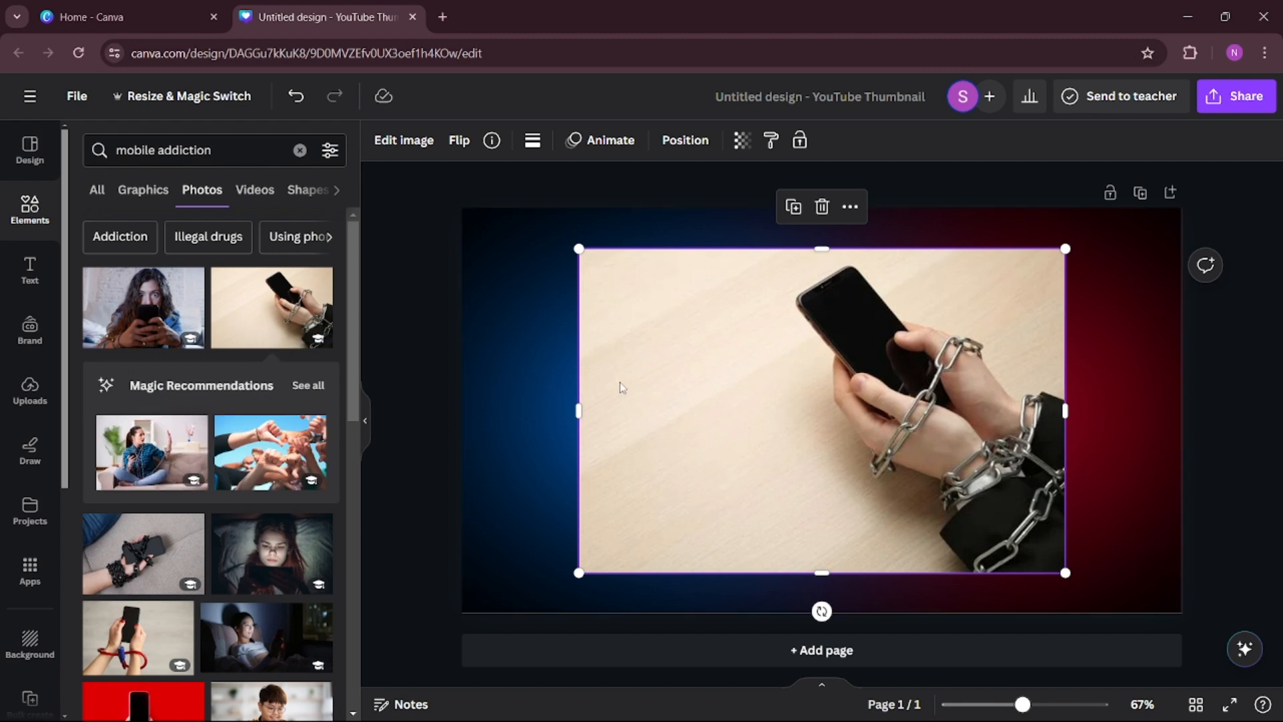
left_click(403, 139)
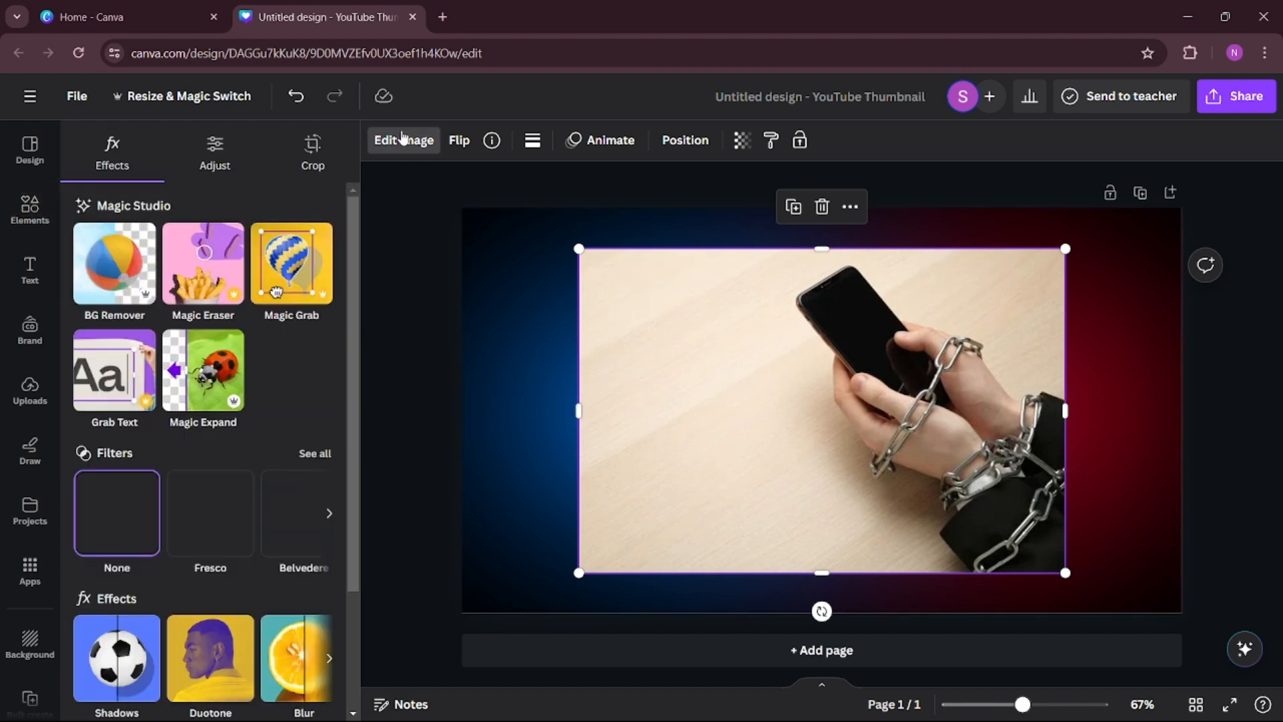
left_click(111, 268)
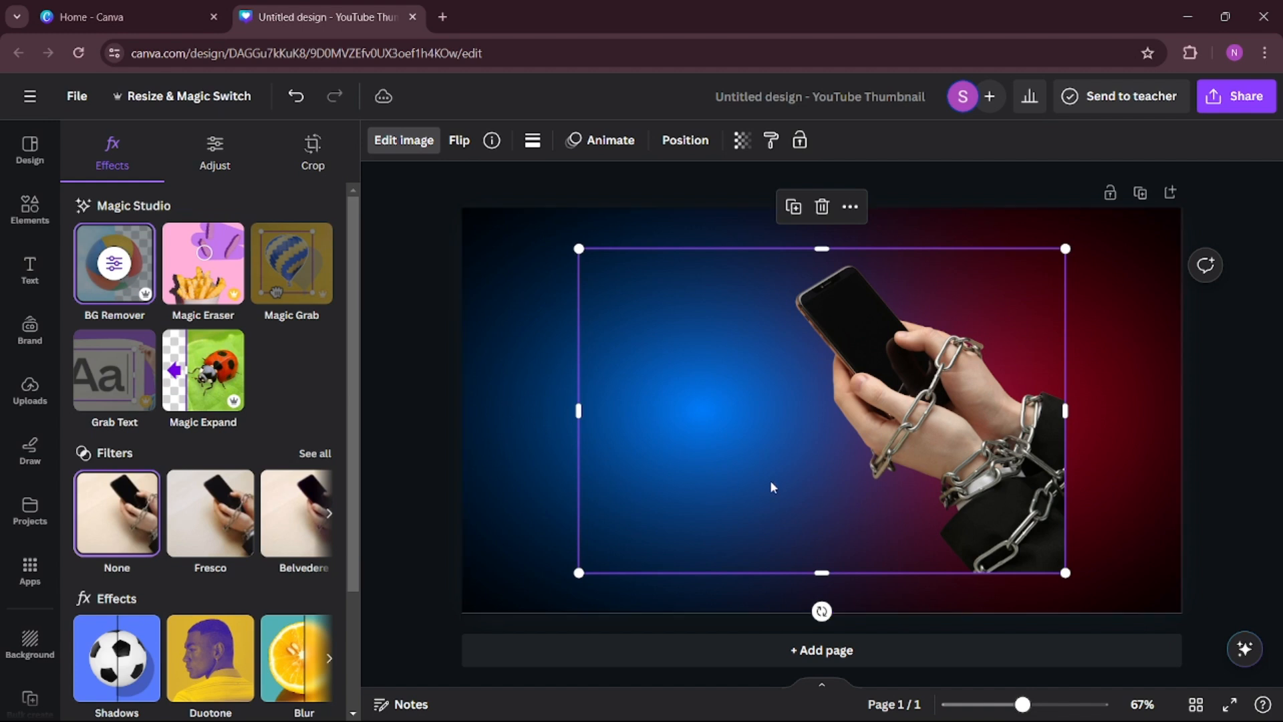
Crop away the empty area beside the chained hands and enlarge the cutout into the page's lower right corner.
left_click_drag(939, 442, 921, 430)
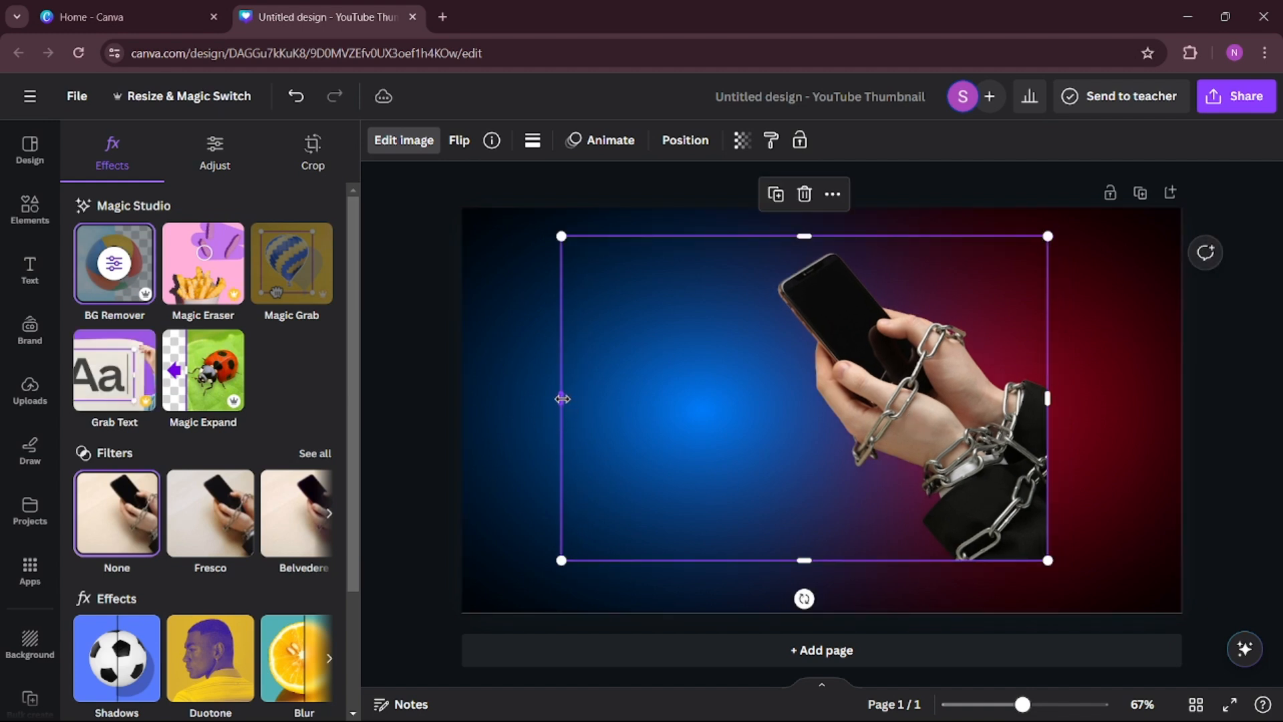
left_click_drag(562, 398, 747, 398)
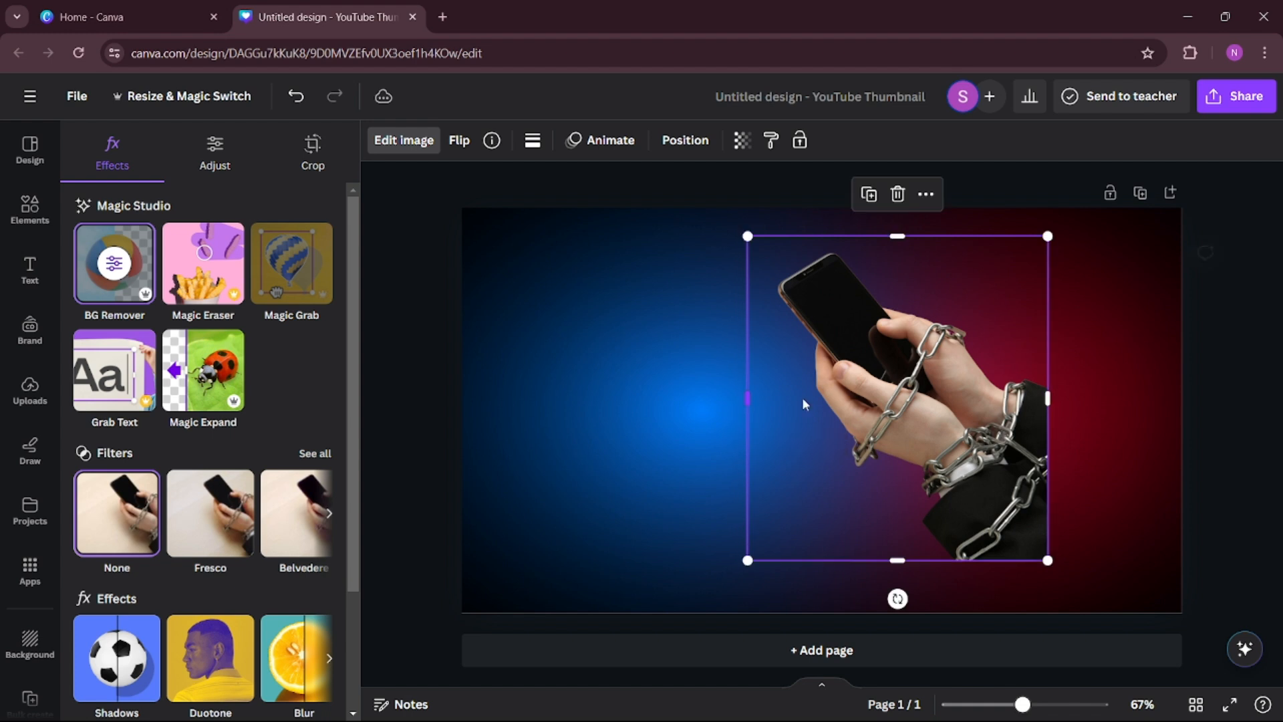
left_click_drag(1047, 560, 1134, 578)
left_click_drag(1018, 509, 1105, 507)
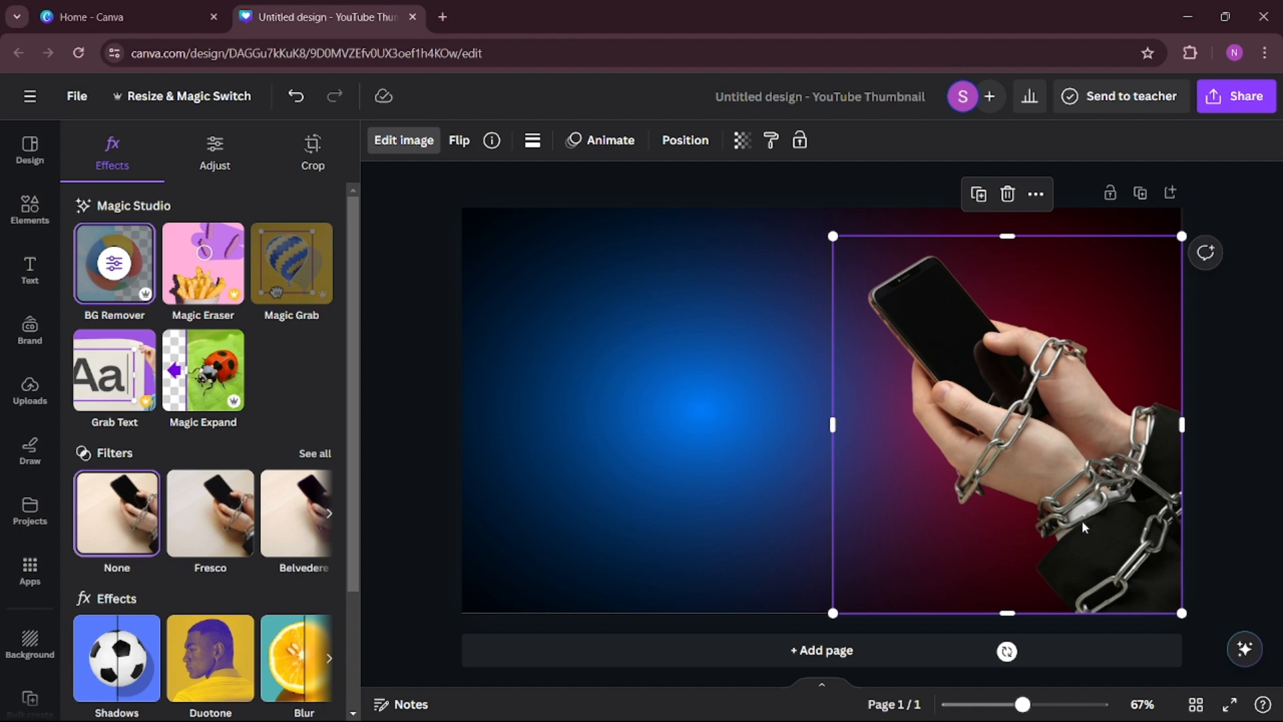
Apply a Glow shadow to the chained hands cutout and set its color to white (#FFFFFF).
scroll(190, 394, "down", 2)
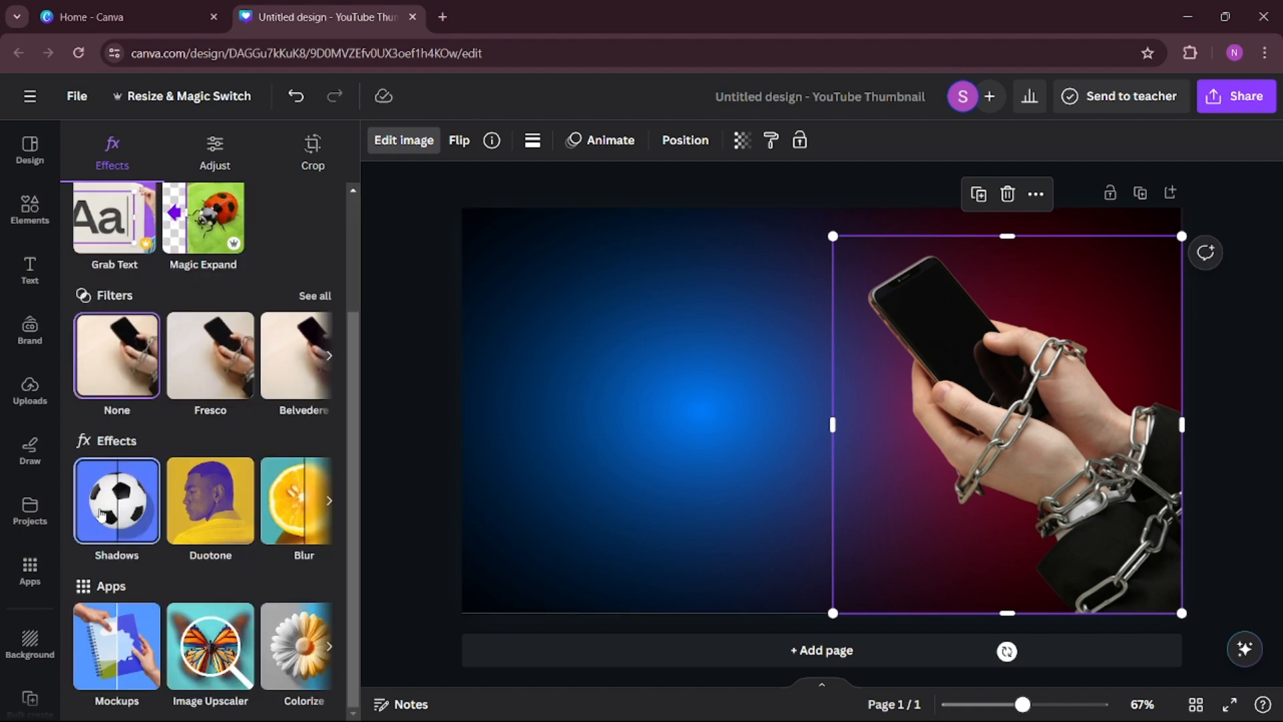
left_click(112, 514)
left_click(105, 334)
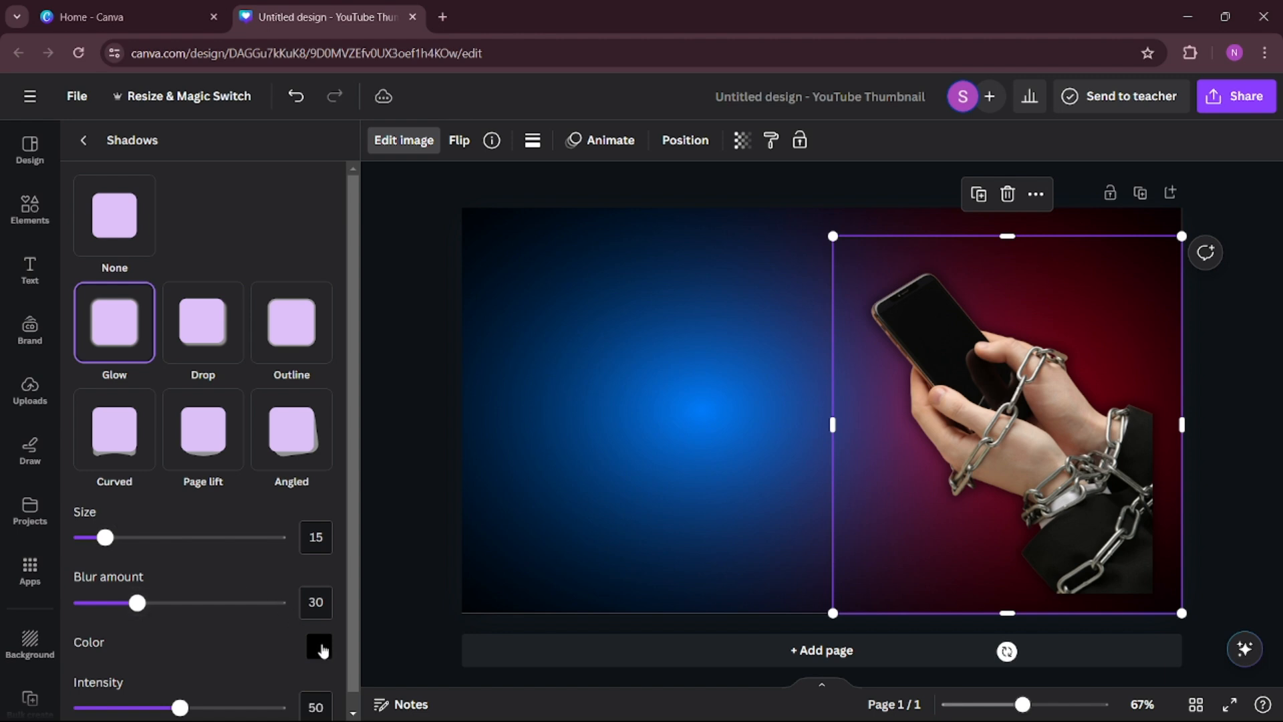
left_click(320, 646)
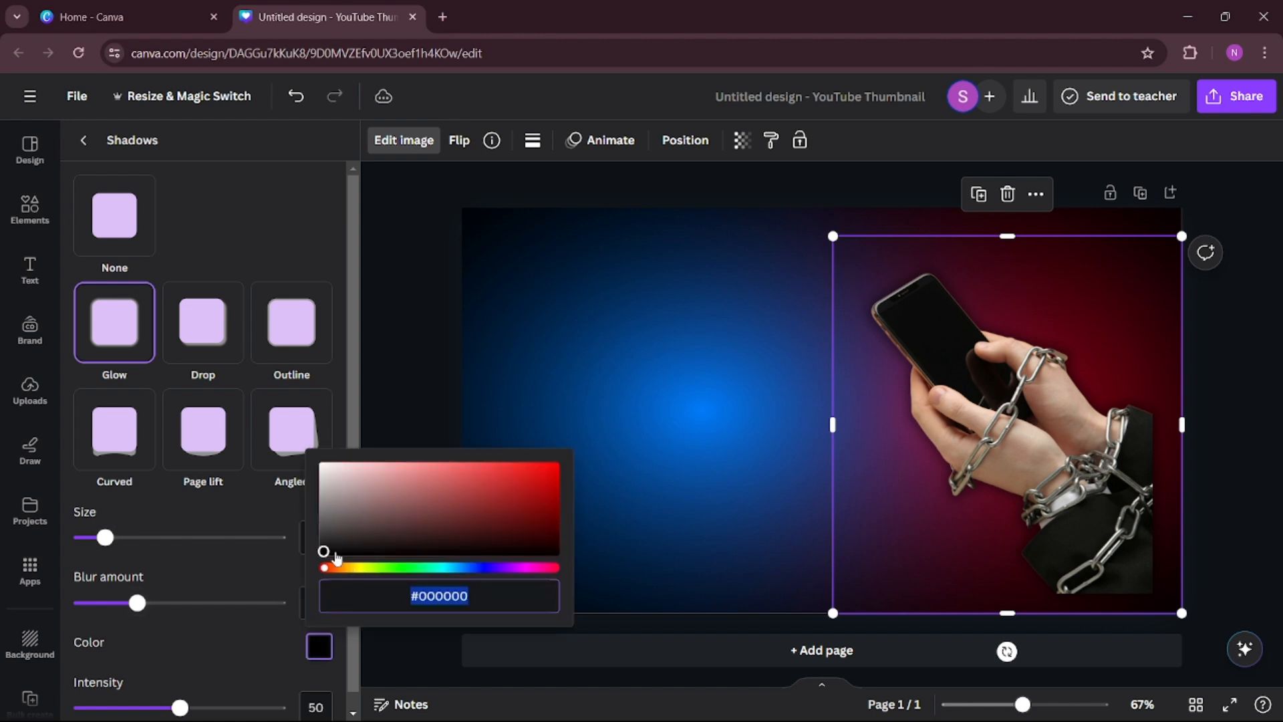
left_click_drag(324, 550, 324, 466)
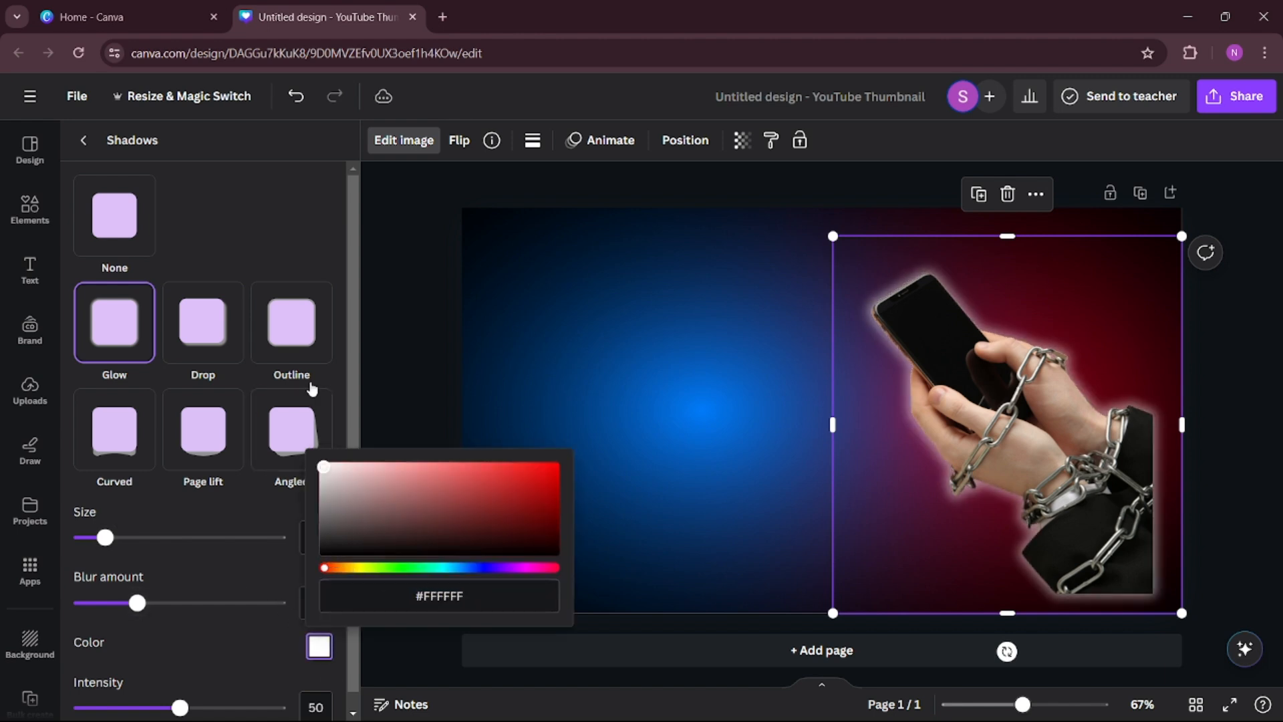
left_click(559, 383)
Shift the glowing hands cutout down and right so its cut sleeve edges extend past the page's corner.
left_click(978, 416)
left_click_drag(979, 417, 1017, 438)
mouse_move(1001, 375)
left_mouse_down()
mouse_move(1023, 404)
mouse_move(951, 369)
mouse_move(995, 373)
left_mouse_up()
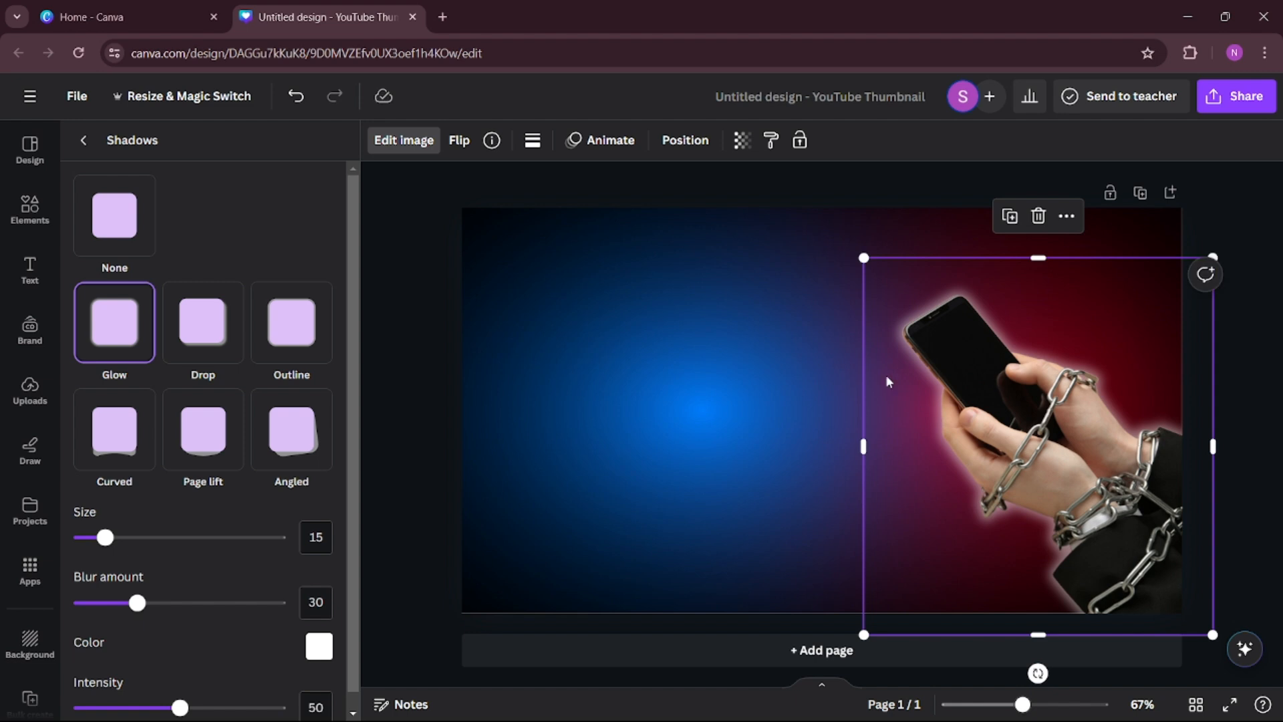
left_click(636, 391)
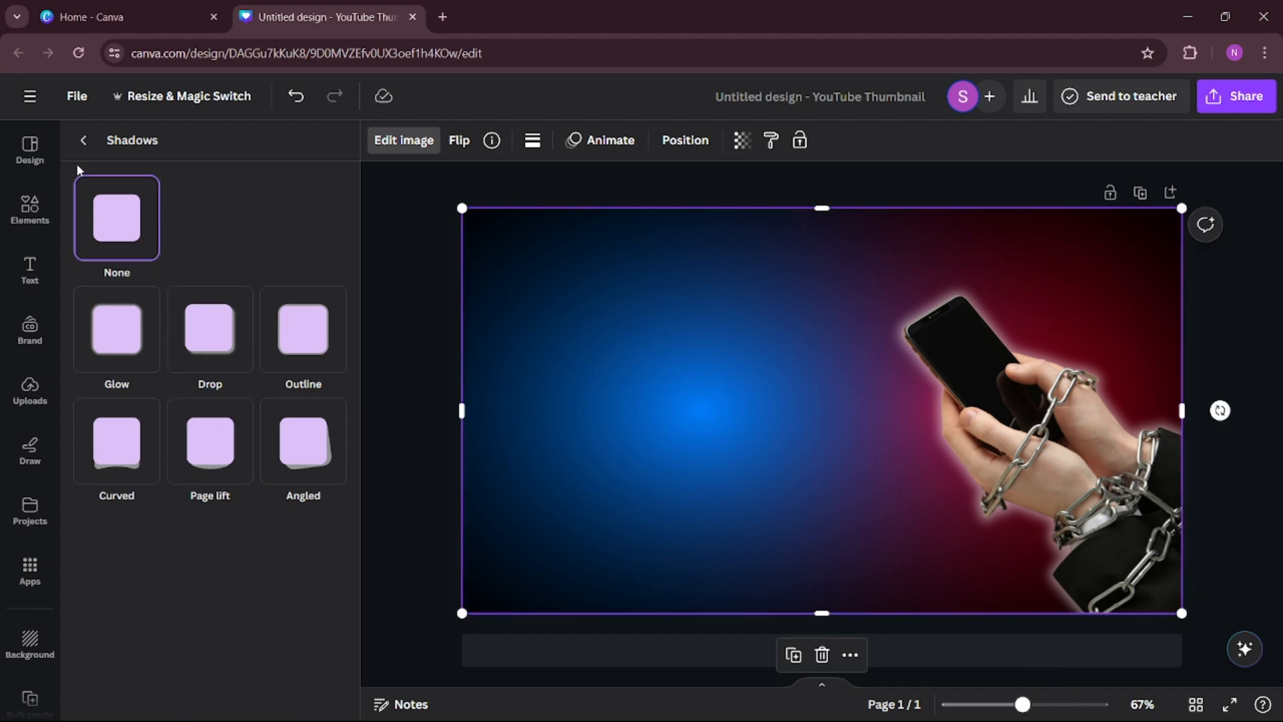
Add a heading reading "Its KILLING ME" and move it onto the blue area beside the hands cutout.
left_click(82, 141)
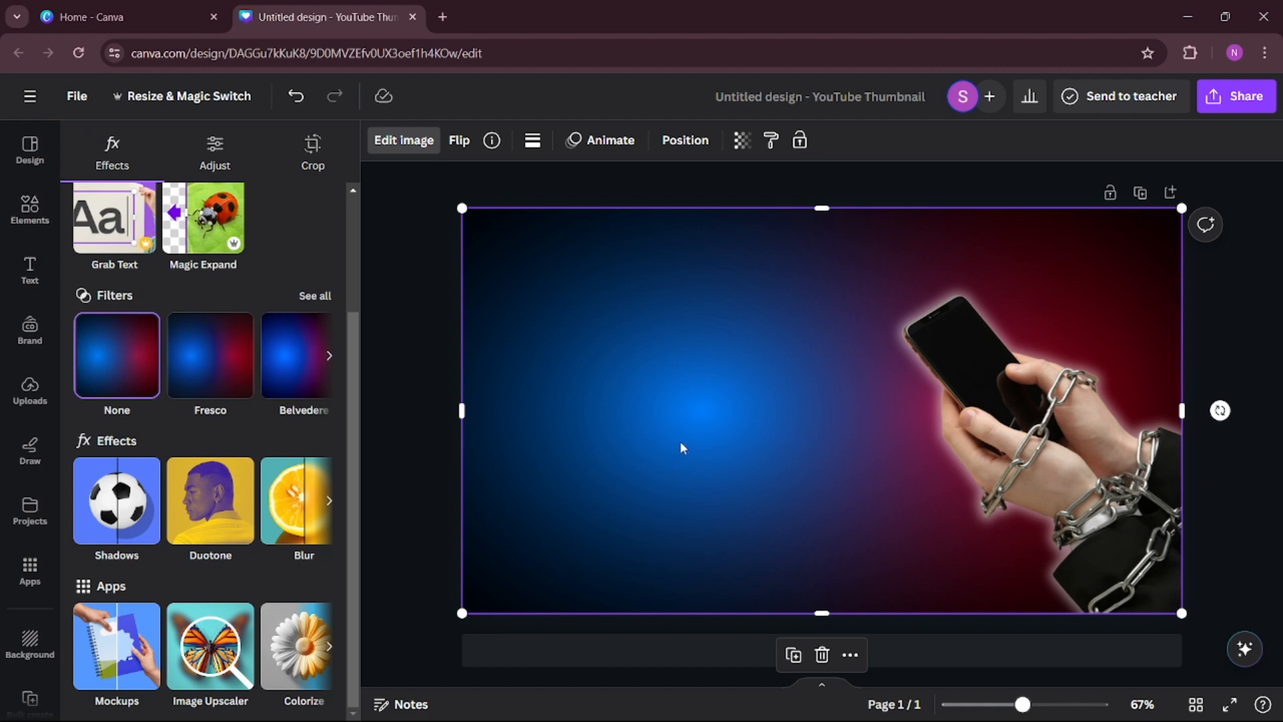
left_click(1237, 310)
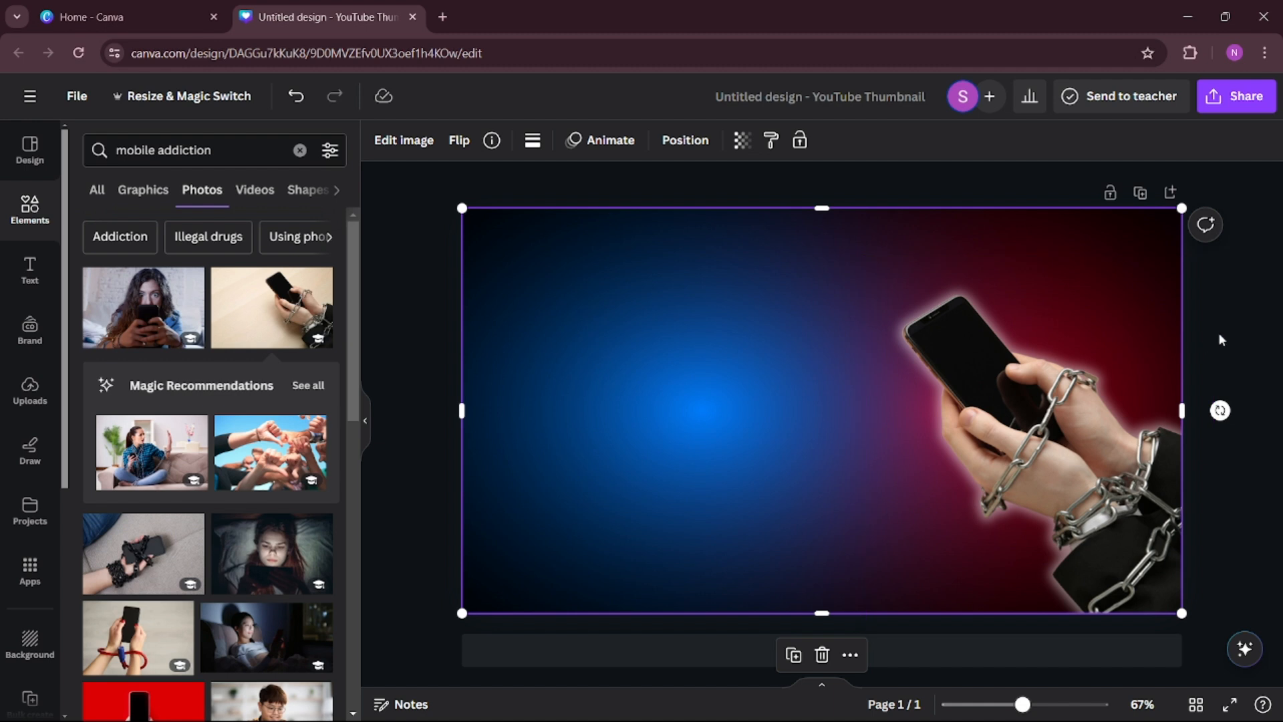
left_click(717, 188)
left_click(29, 269)
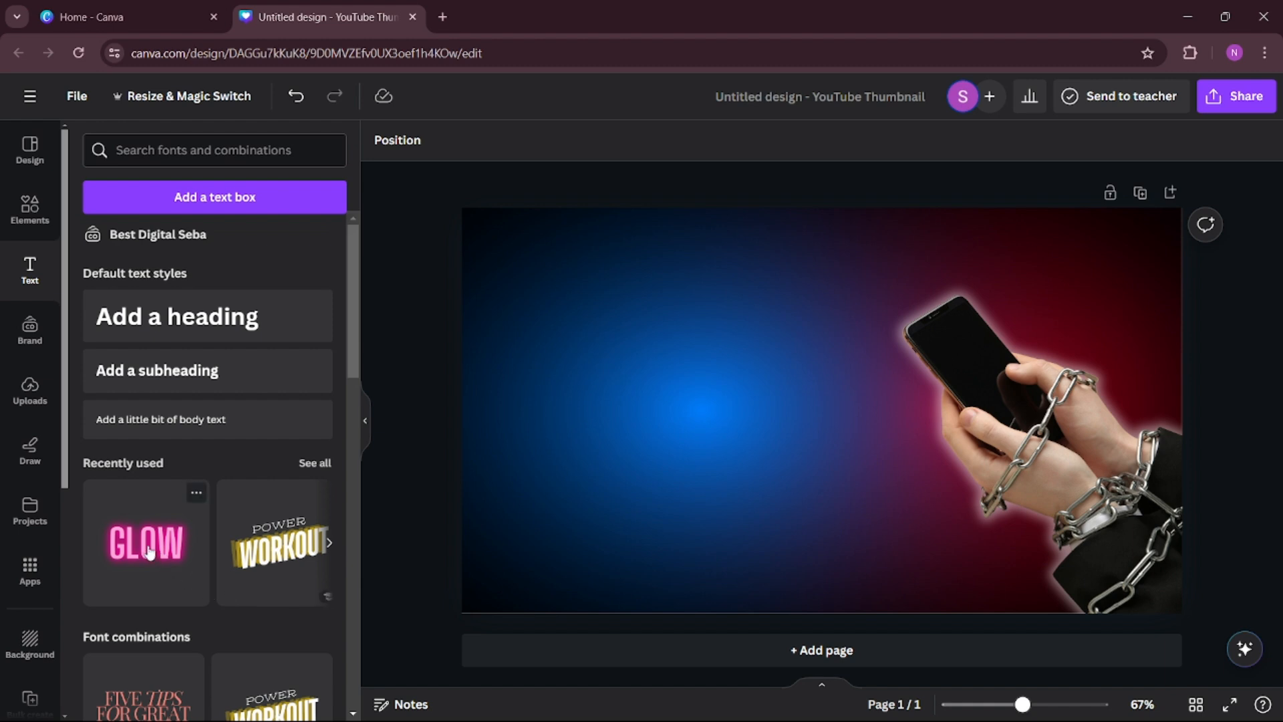
left_click(198, 323)
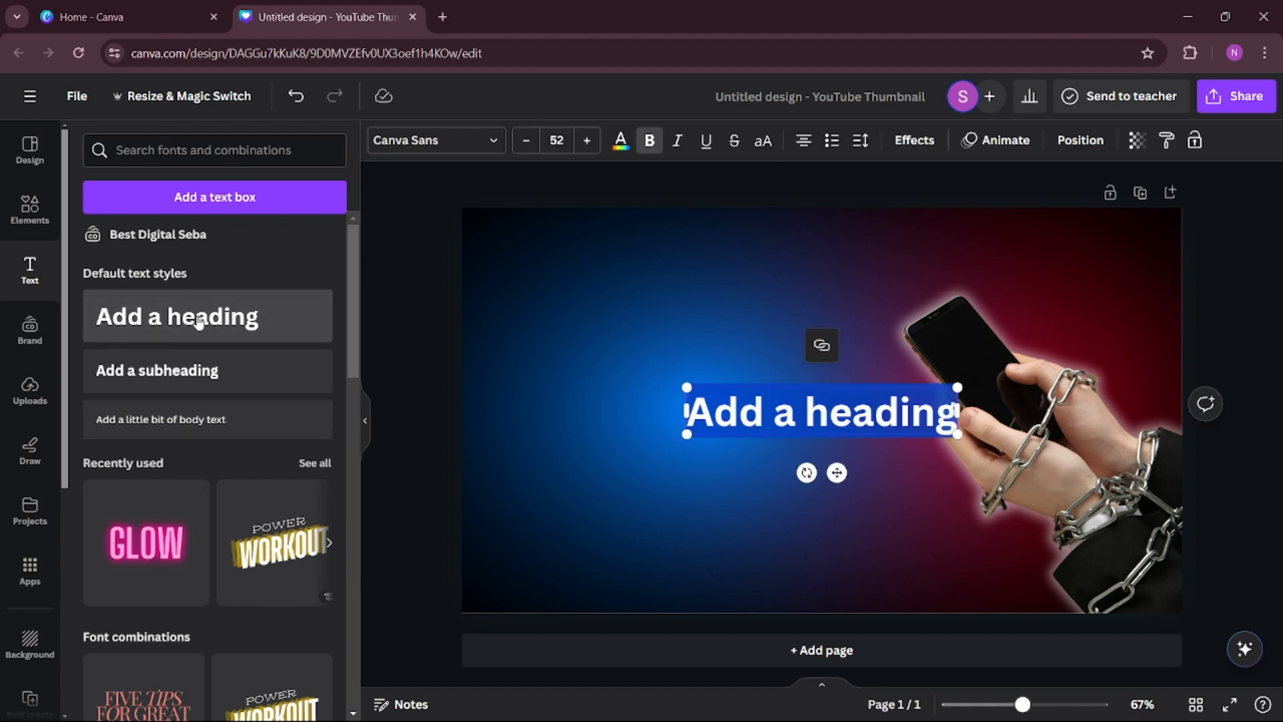
key("BackSpace")
type("It")
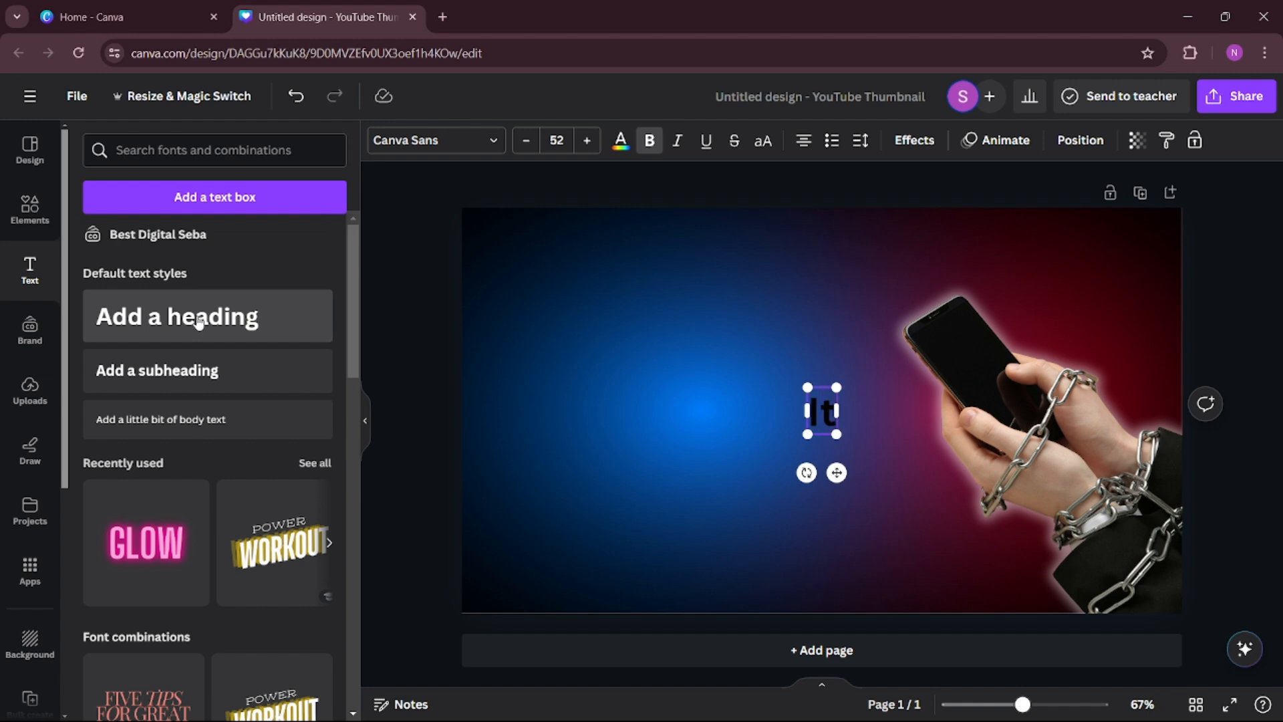
type("s K")
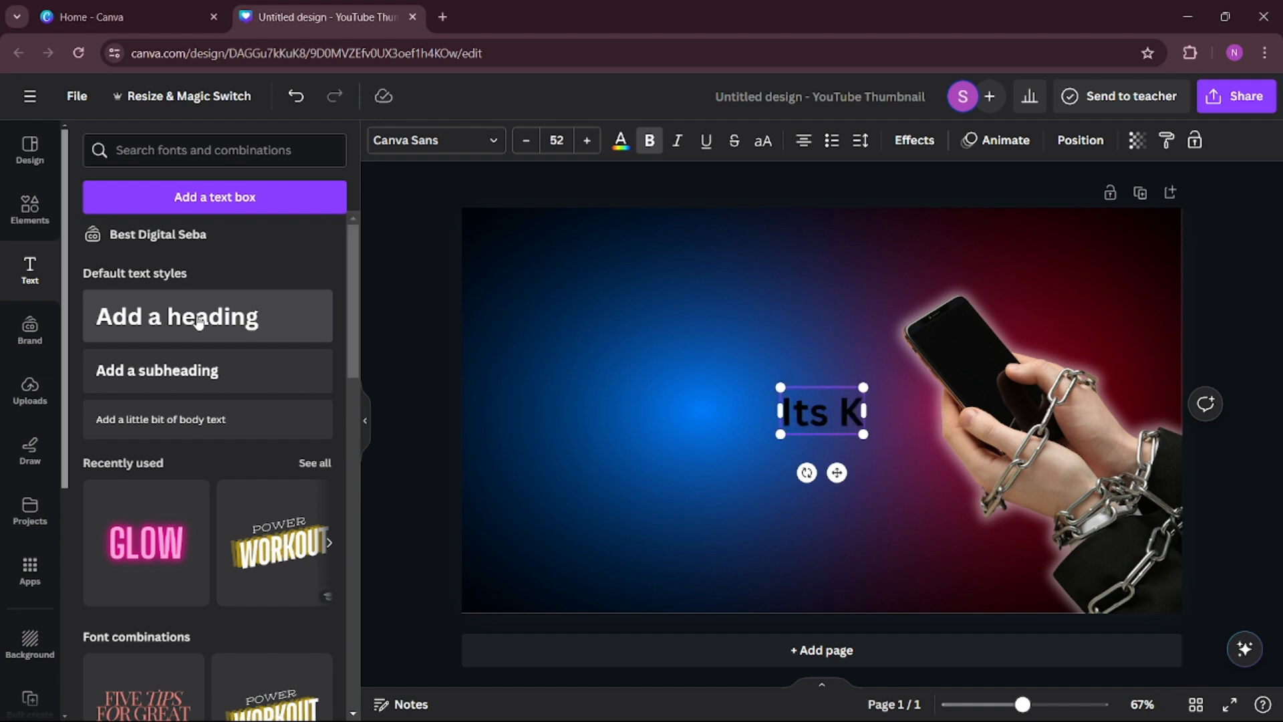
type("ILL")
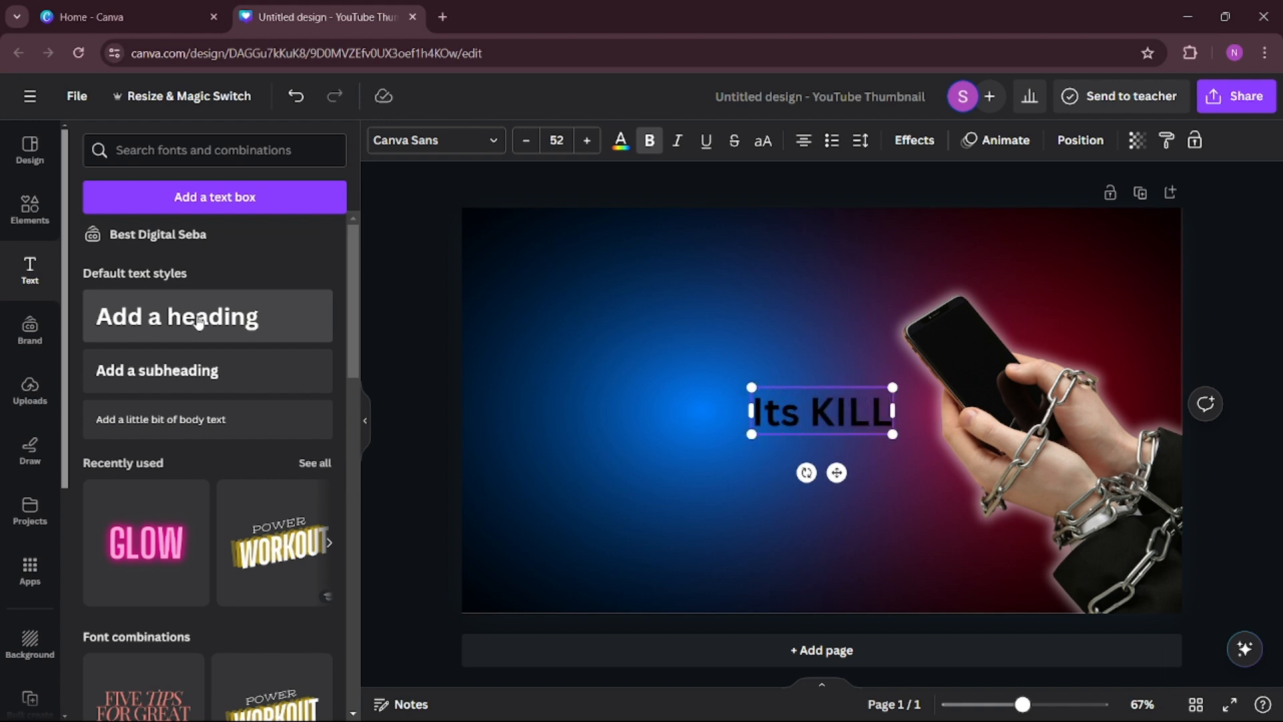
type("ING")
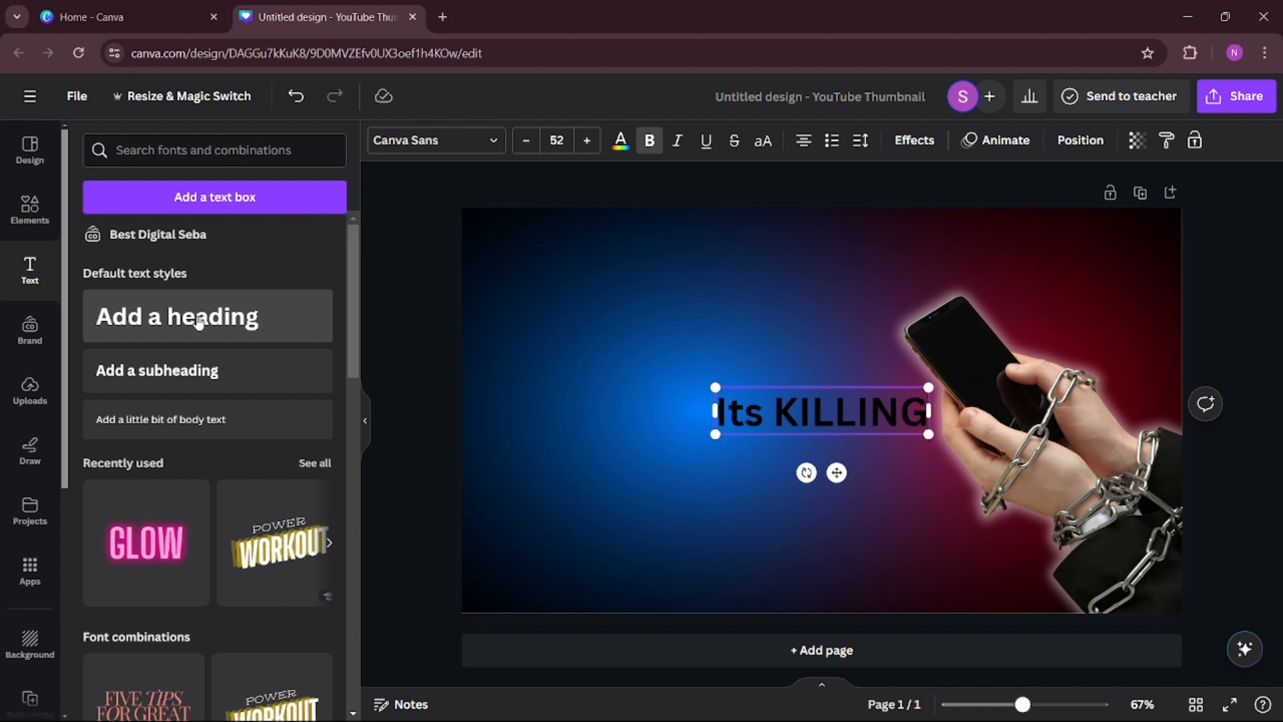
type(" ME")
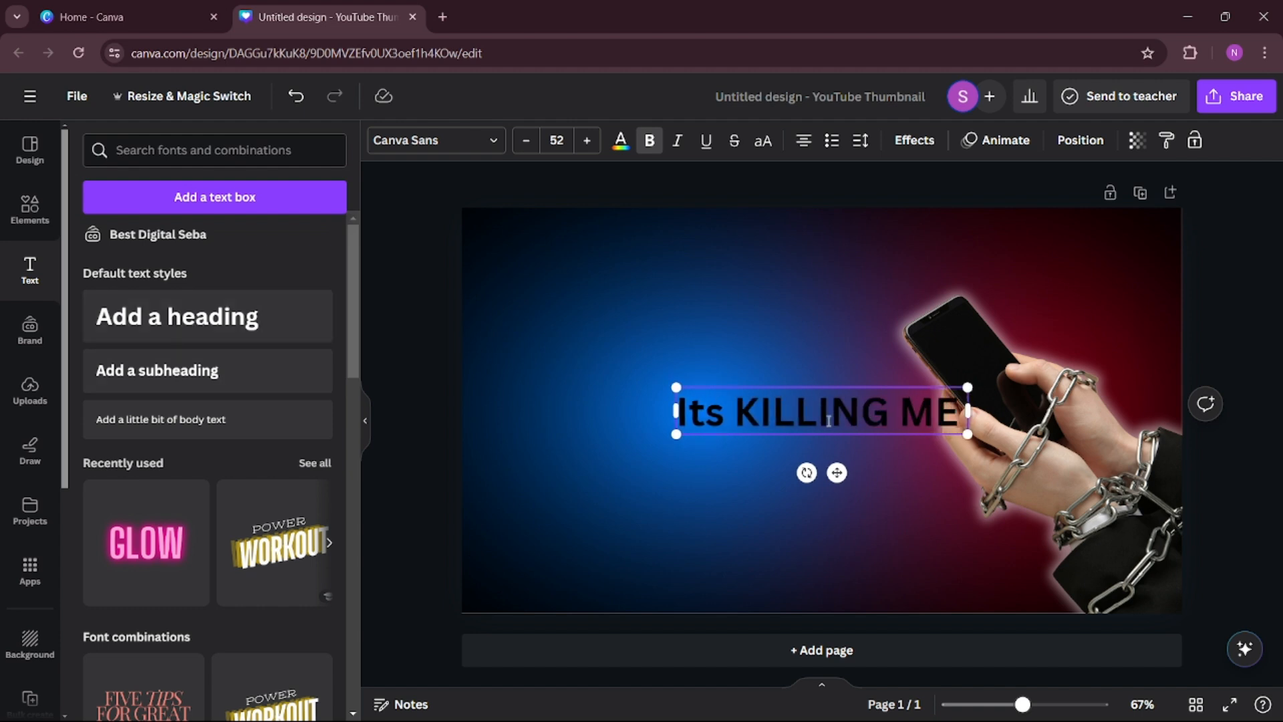
left_click(699, 349)
left_click_drag(756, 423, 615, 400)
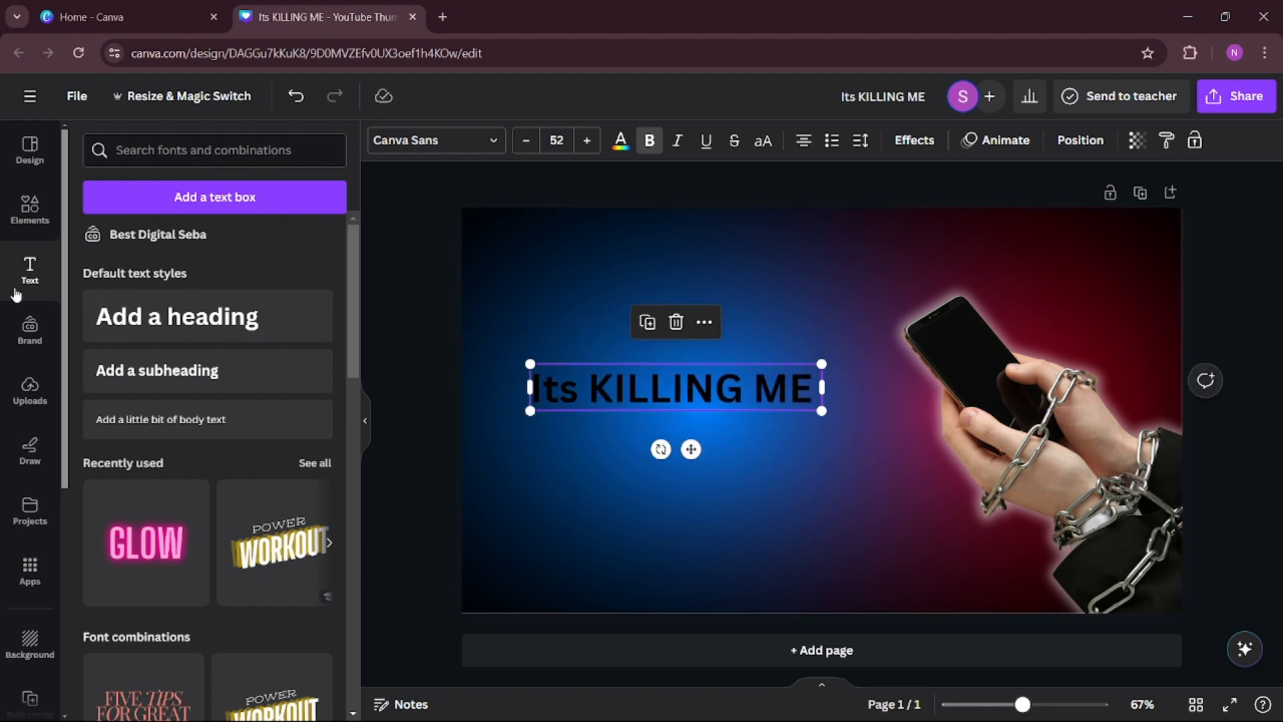
Insert a rounded square behind the heading, align it with the page's left edge and widen it to about 687.
left_click(30, 211)
left_click(33, 211)
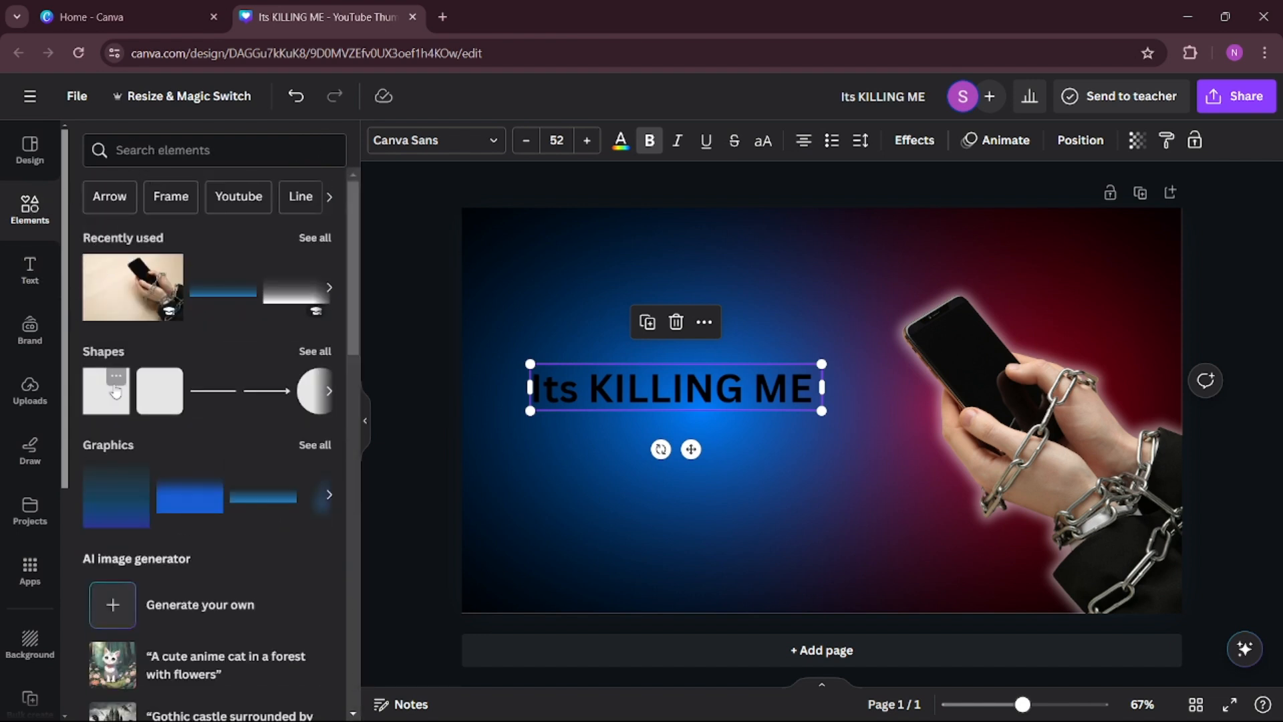
left_click(169, 401)
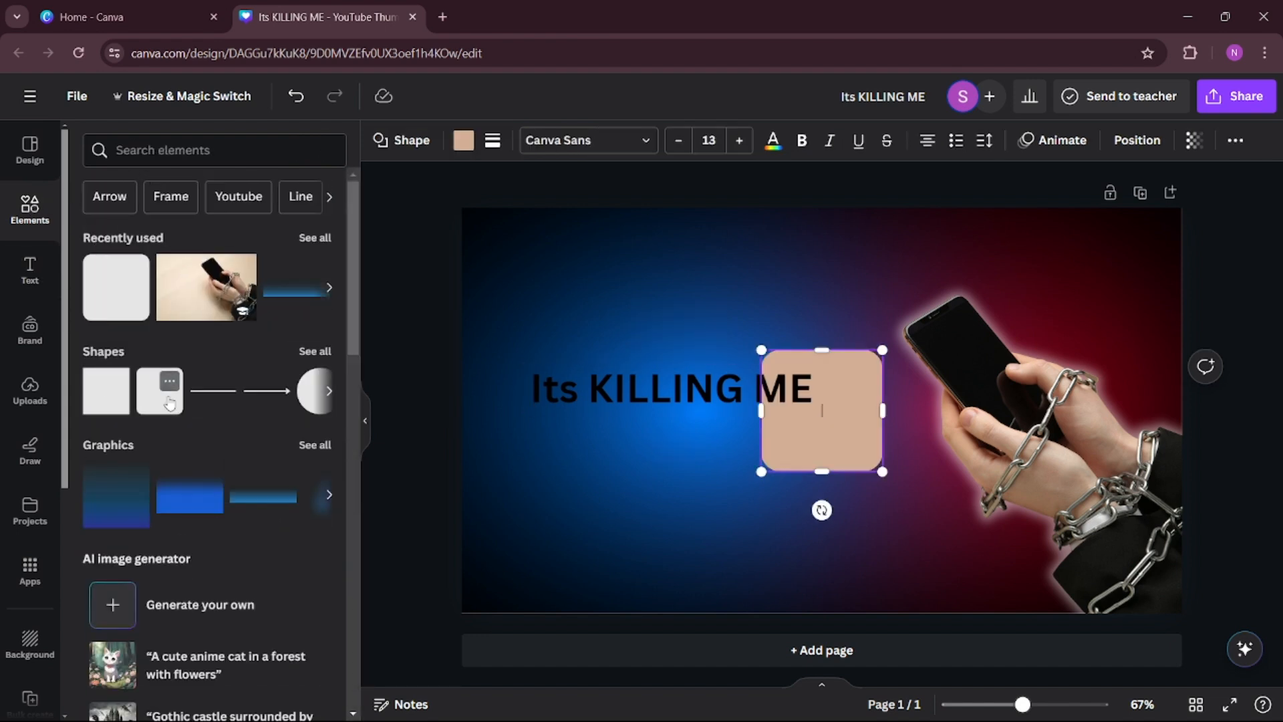
left_click(671, 276)
left_click_drag(823, 440, 525, 418)
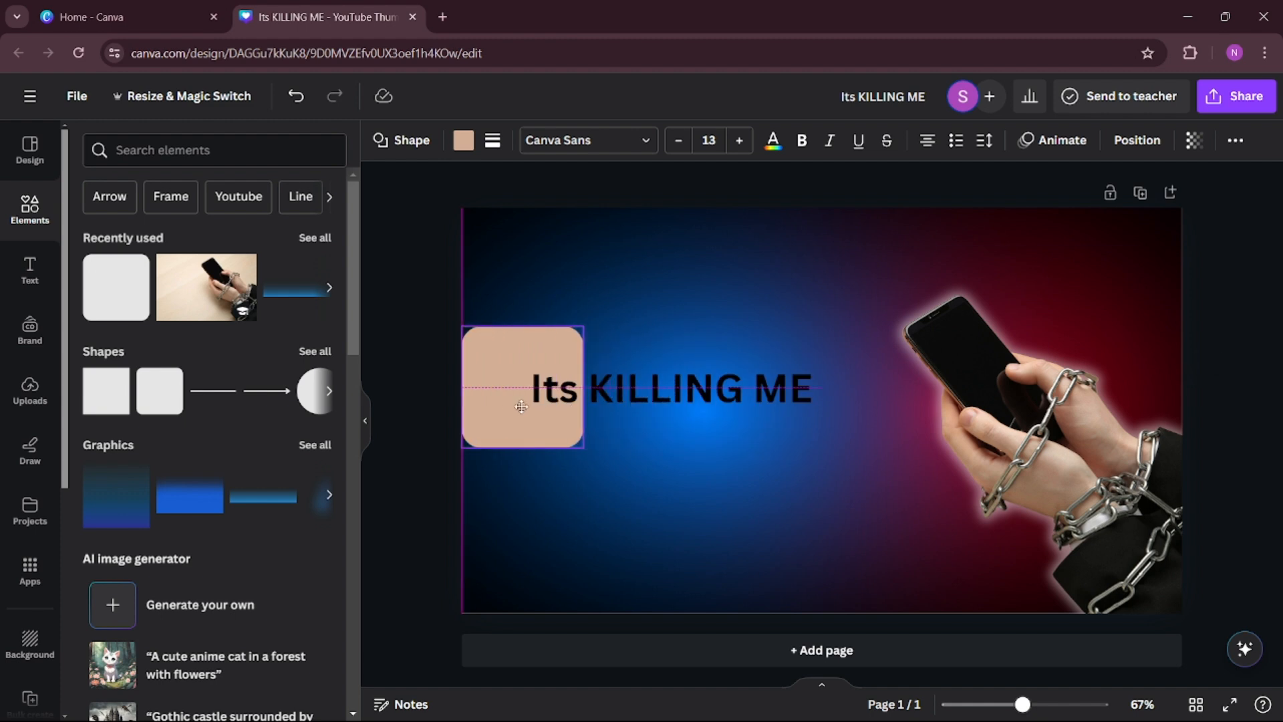
left_click_drag(586, 385, 848, 386)
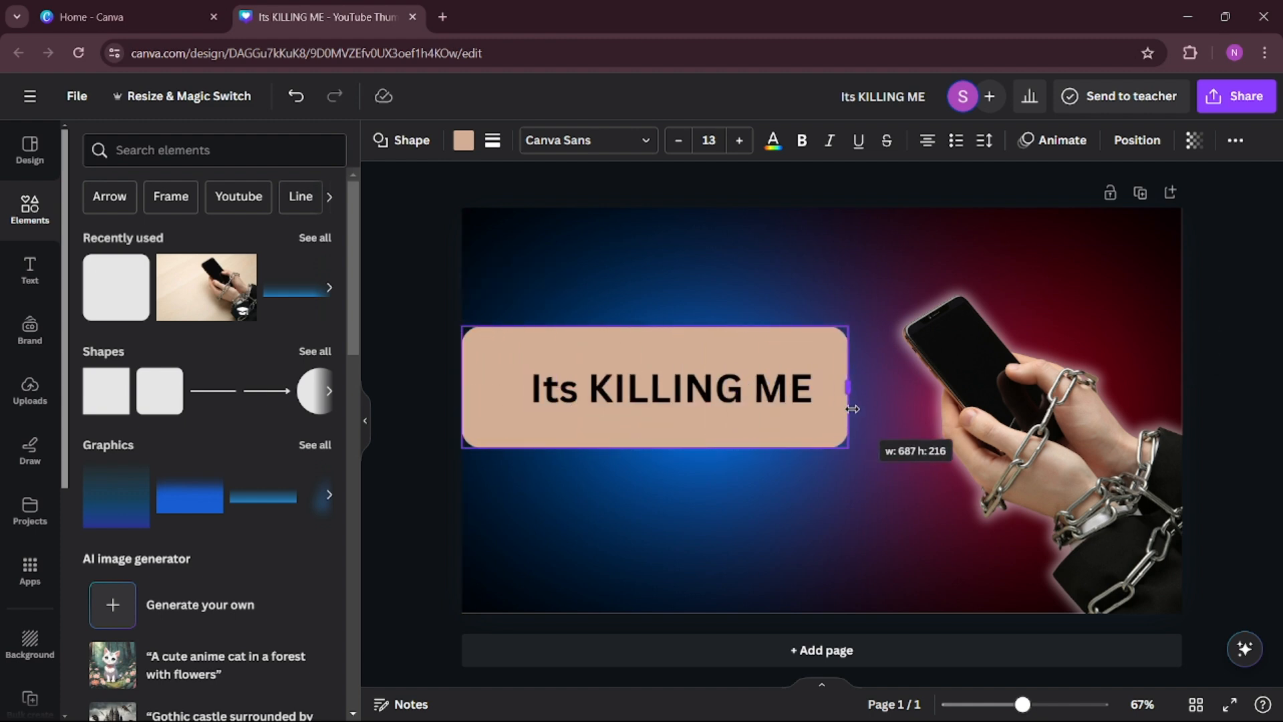
Reduce the rounded shape's height to a slim bar and center it behind the heading text.
left_click_drag(679, 322, 655, 364)
left_click_drag(640, 419, 673, 410)
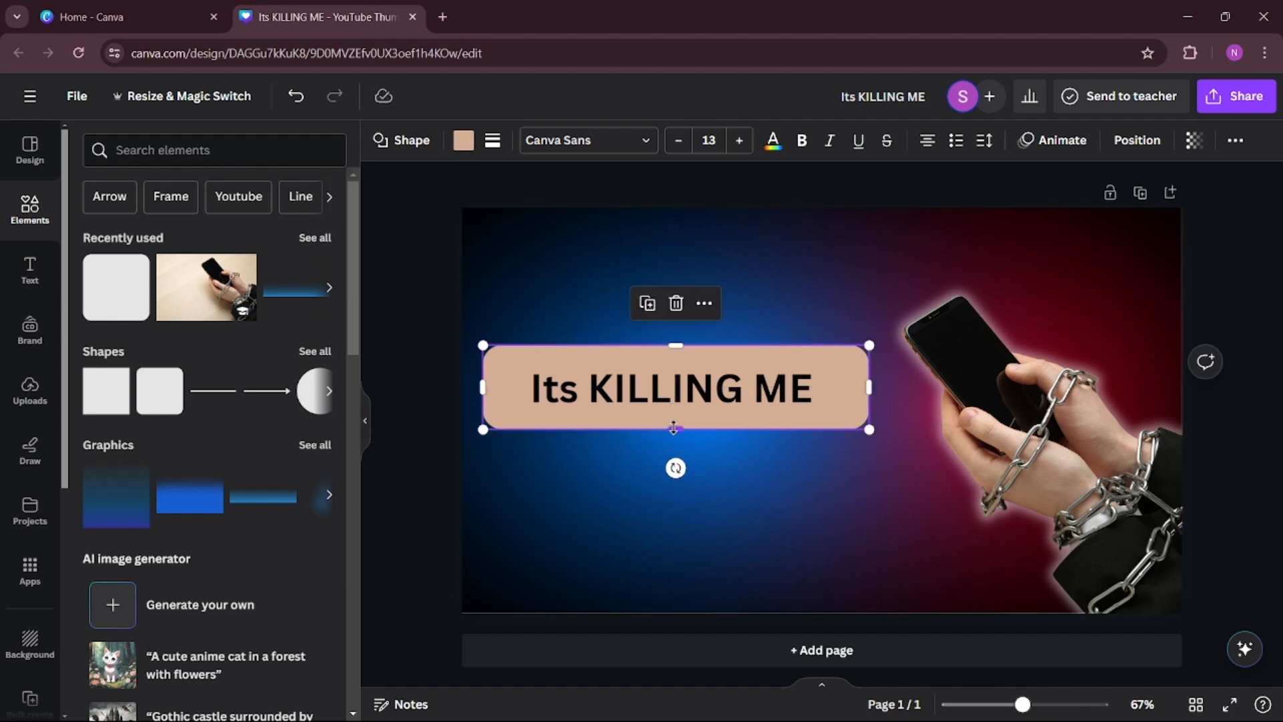
left_click_drag(678, 429, 675, 417)
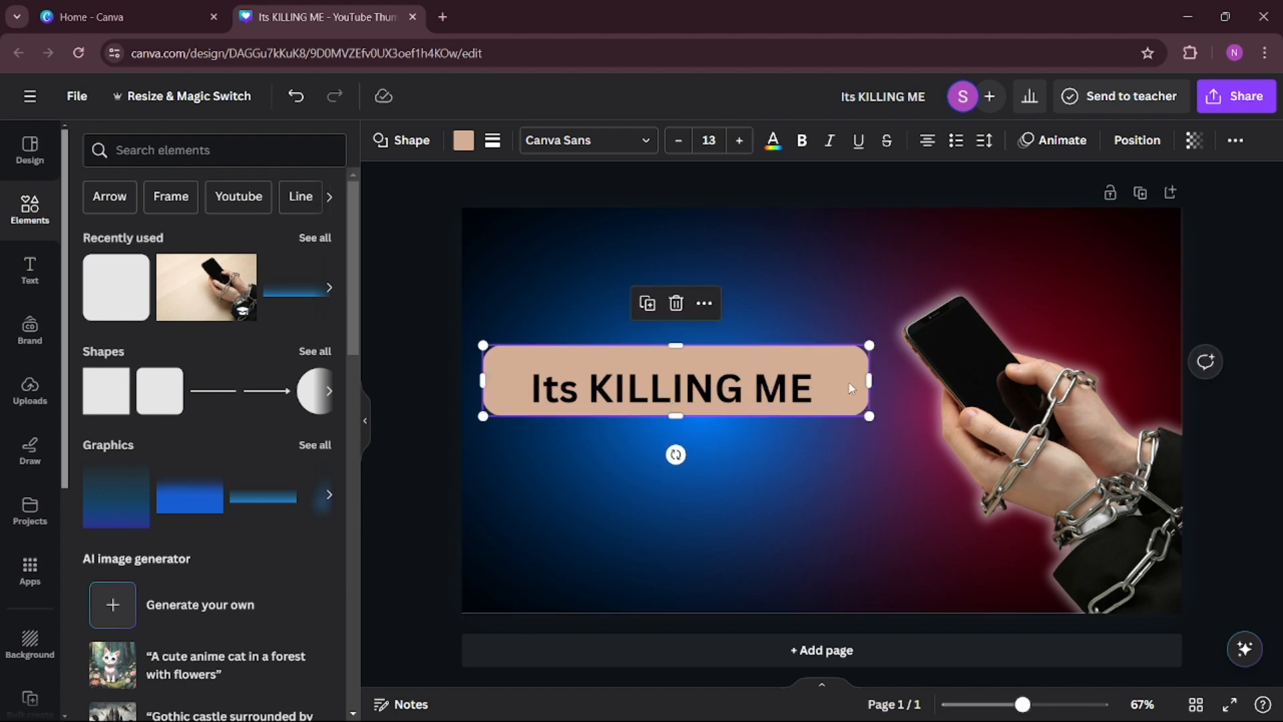
mouse_move(849, 381)
left_mouse_down()
mouse_move(844, 399)
mouse_move(849, 389)
mouse_move(833, 389)
mouse_move(848, 389)
left_mouse_up()
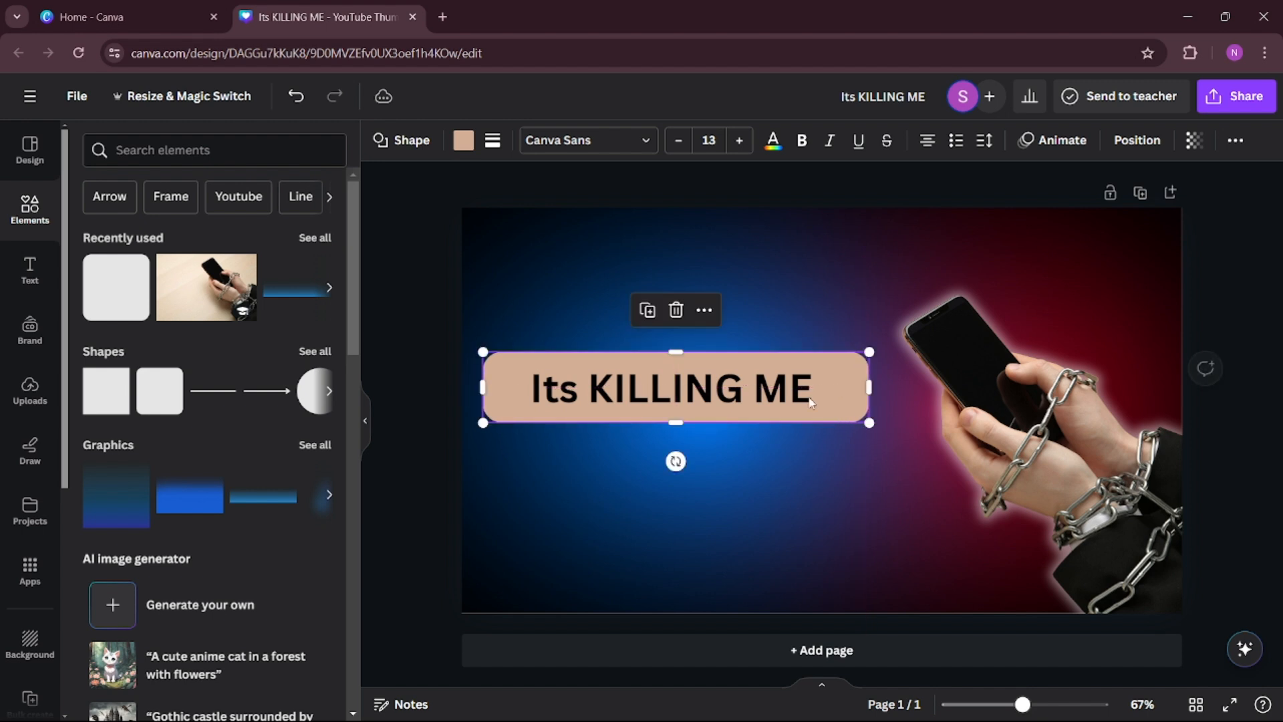
Change the heading's font to Shrikhand.
left_click(686, 389)
left_click(651, 143)
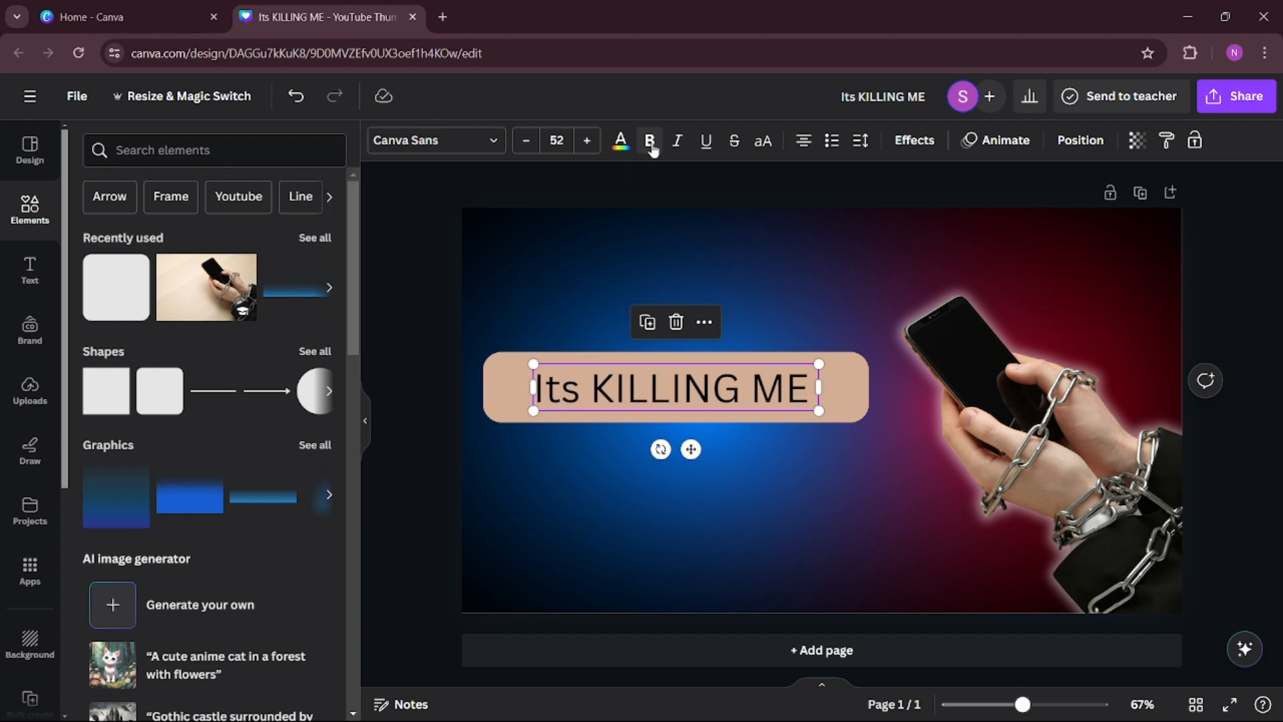
left_click(649, 142)
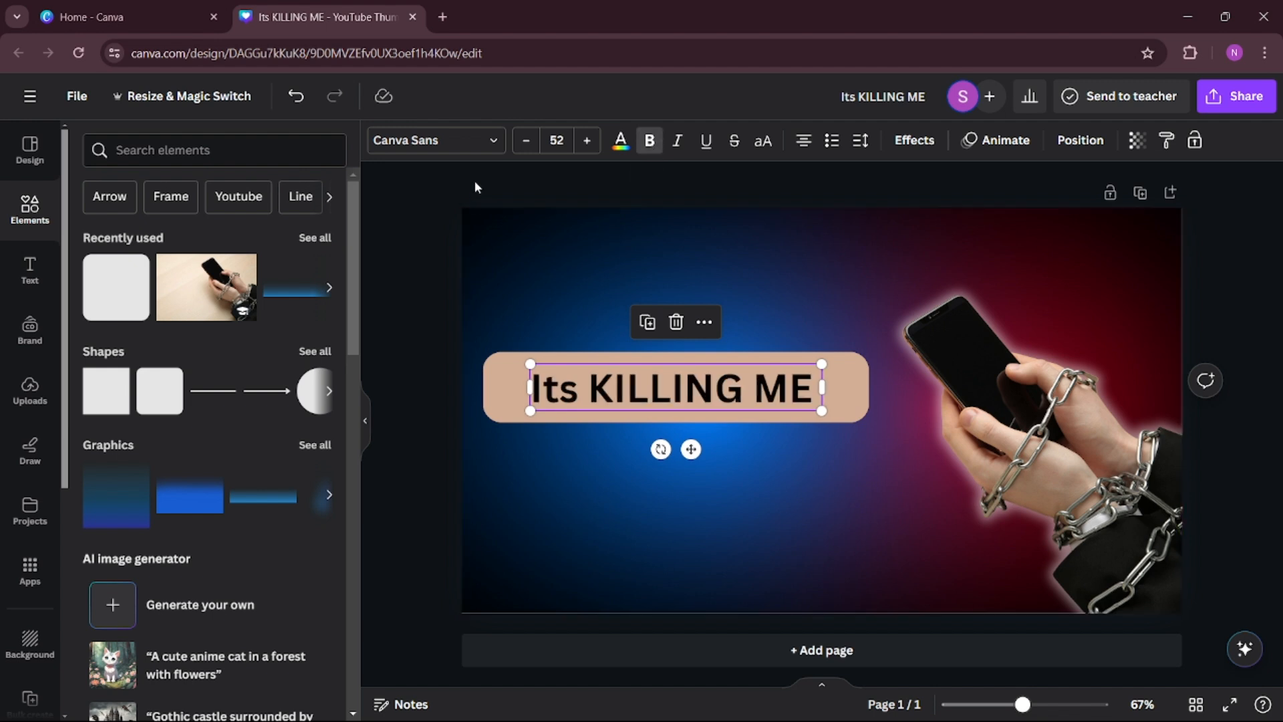
left_click(493, 140)
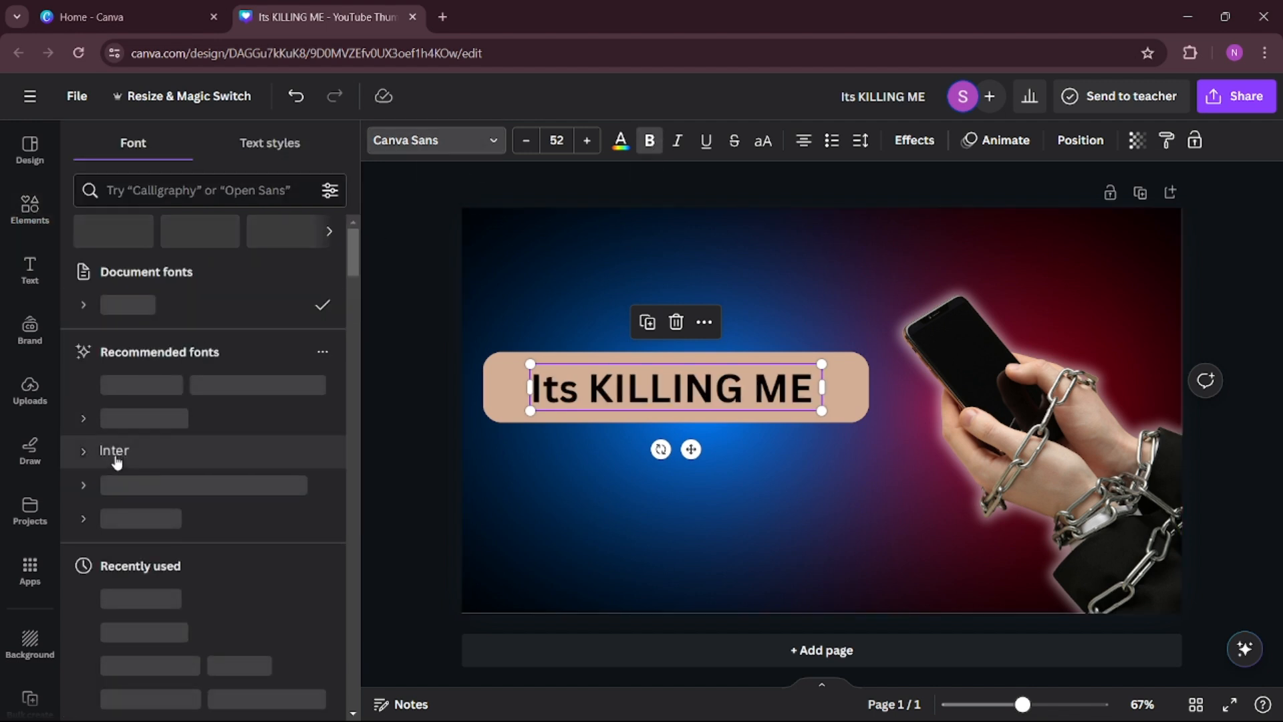
scroll(157, 475, "down", 4)
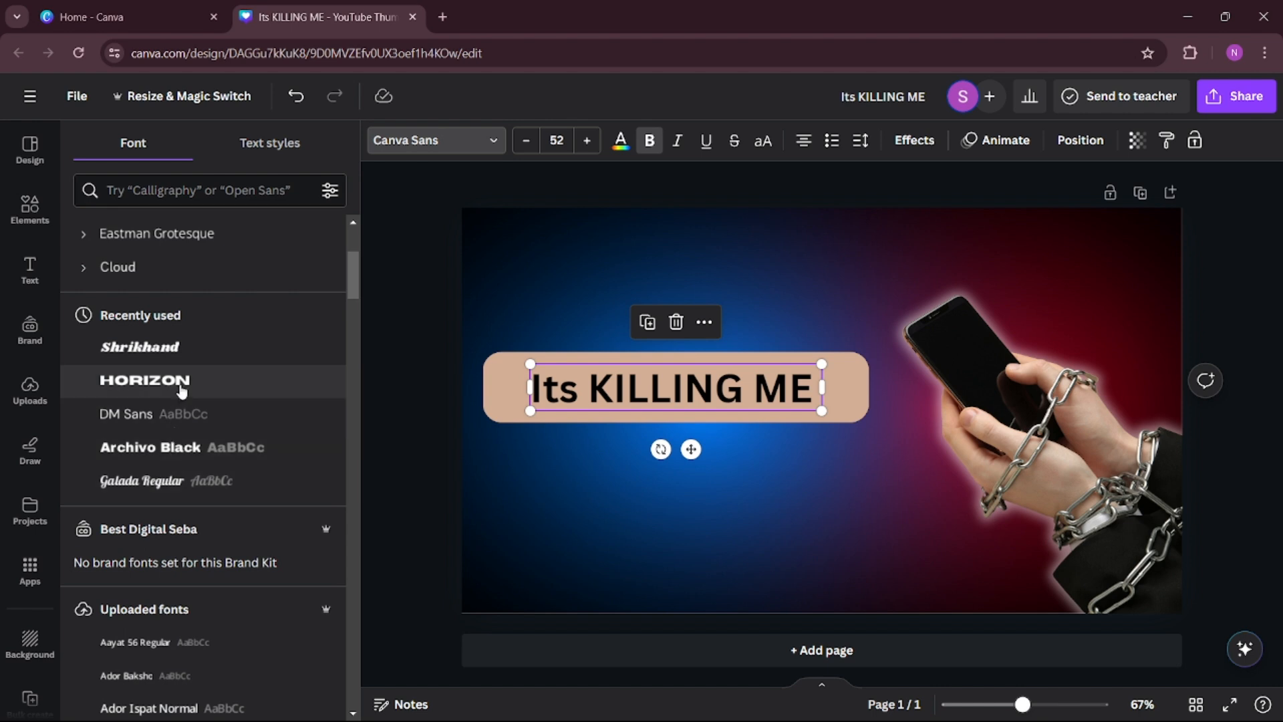
left_click(175, 353)
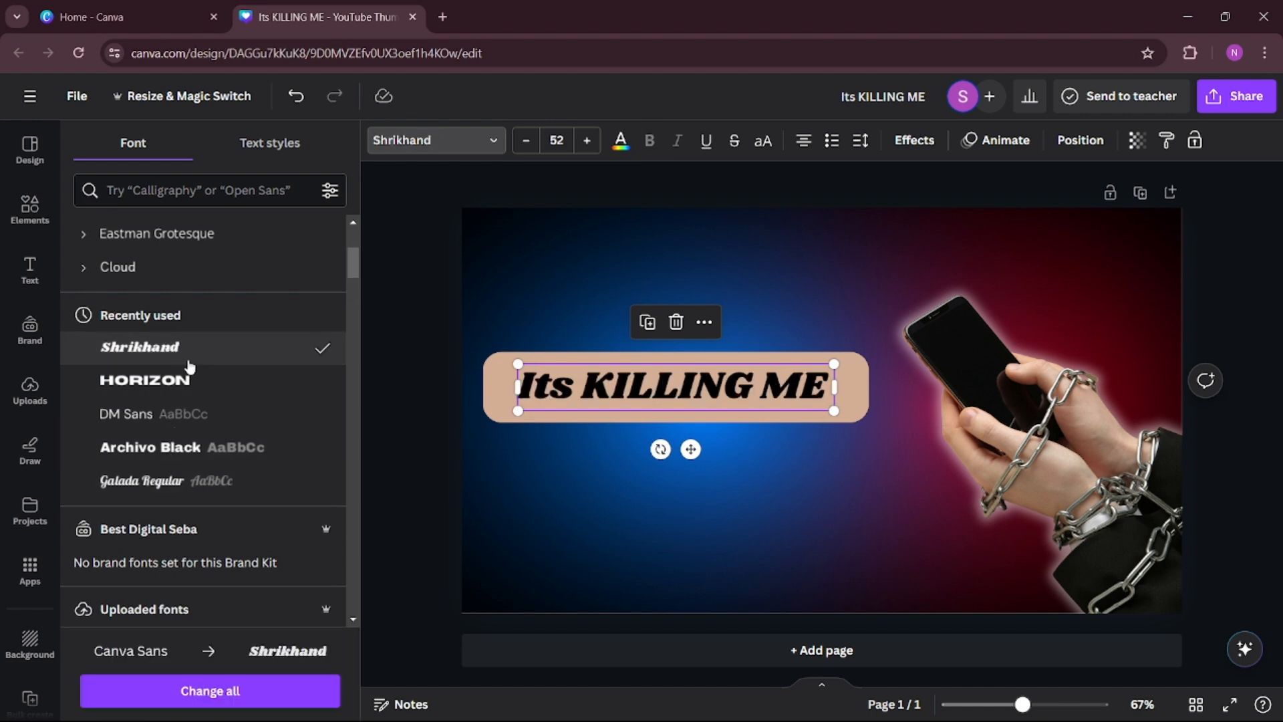
left_click(564, 508)
Color only the word "KILLING" in the heading with the dark red from the background photo's colors.
left_click(613, 402)
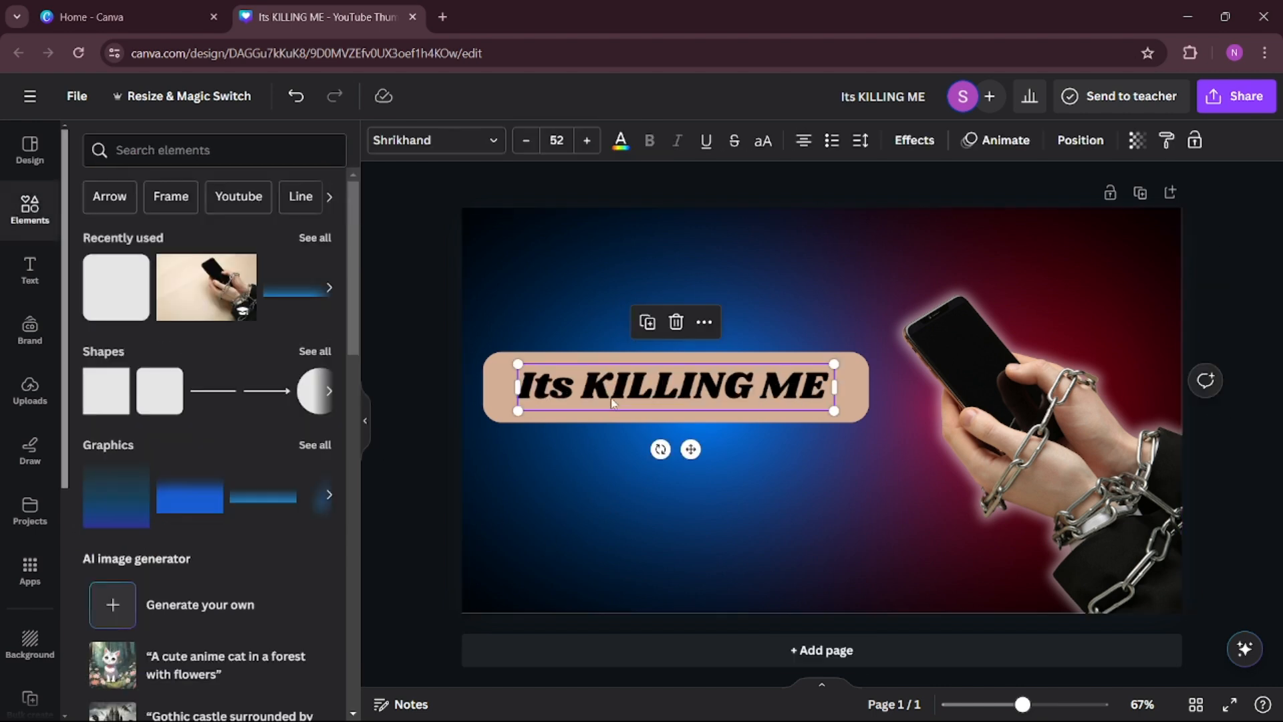
double_click(600, 386)
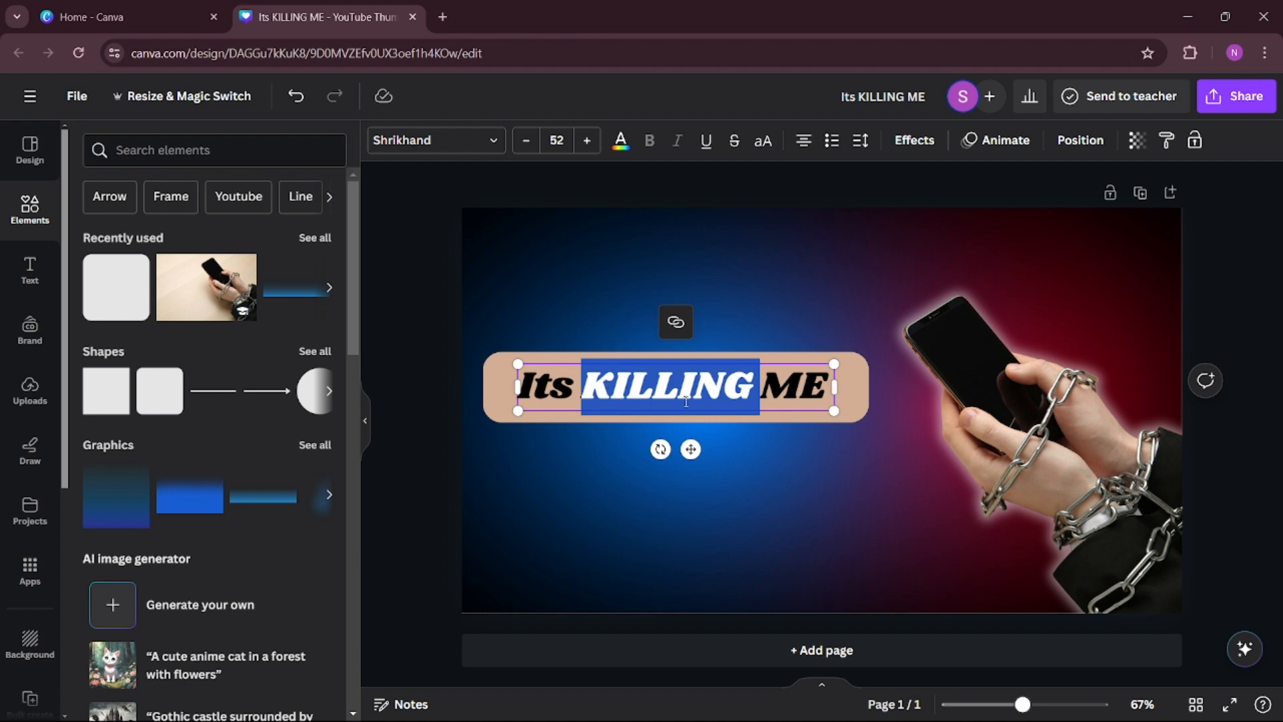
left_click(620, 143)
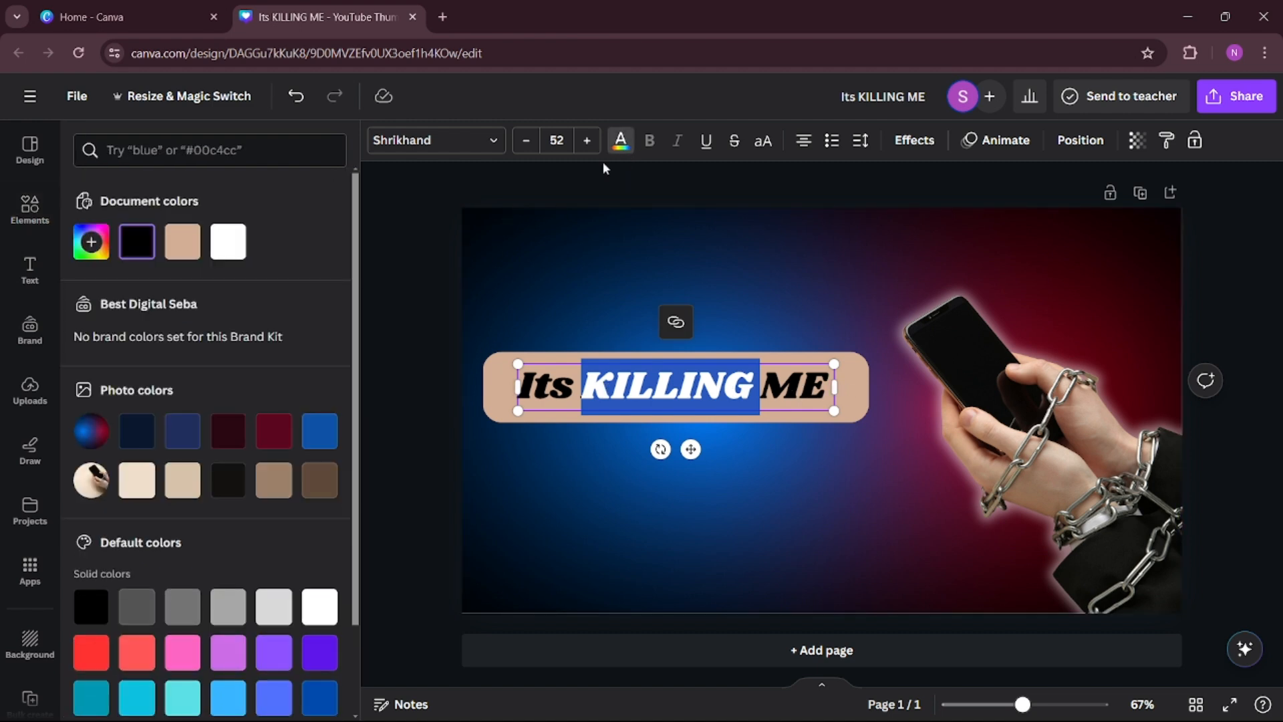
scroll(154, 595, "down", 2)
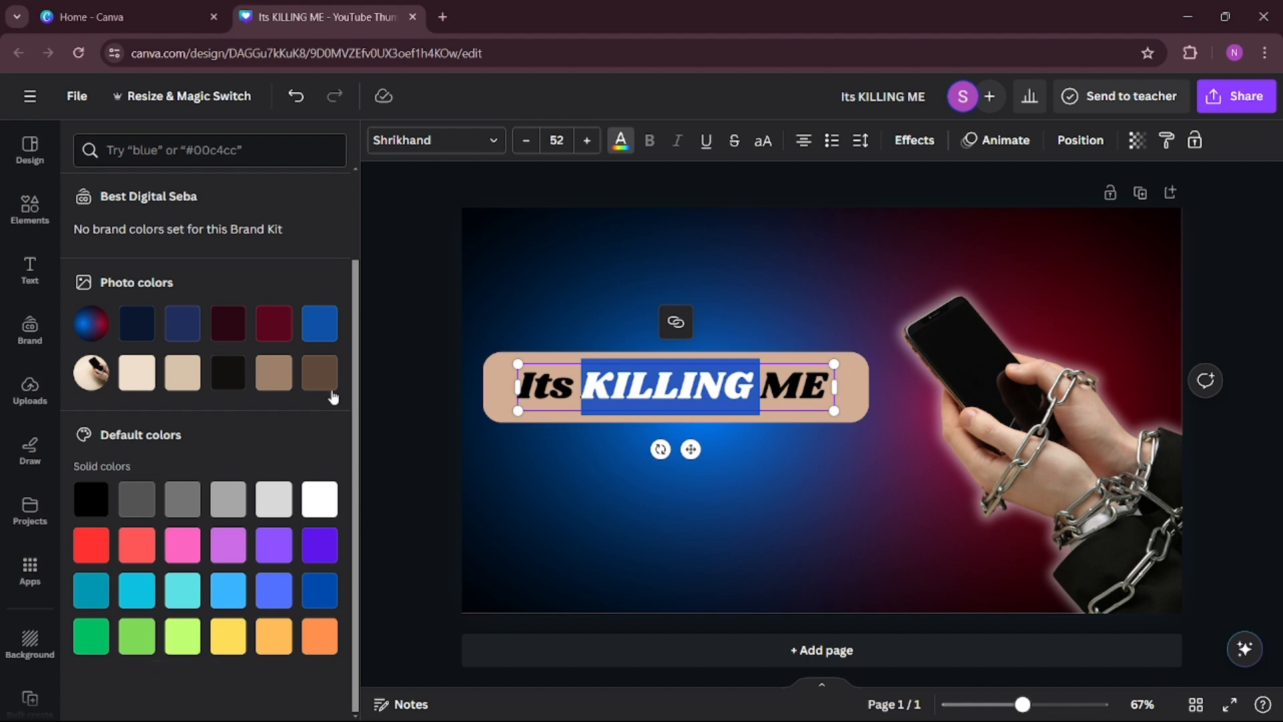
left_click(274, 326)
left_click(672, 559)
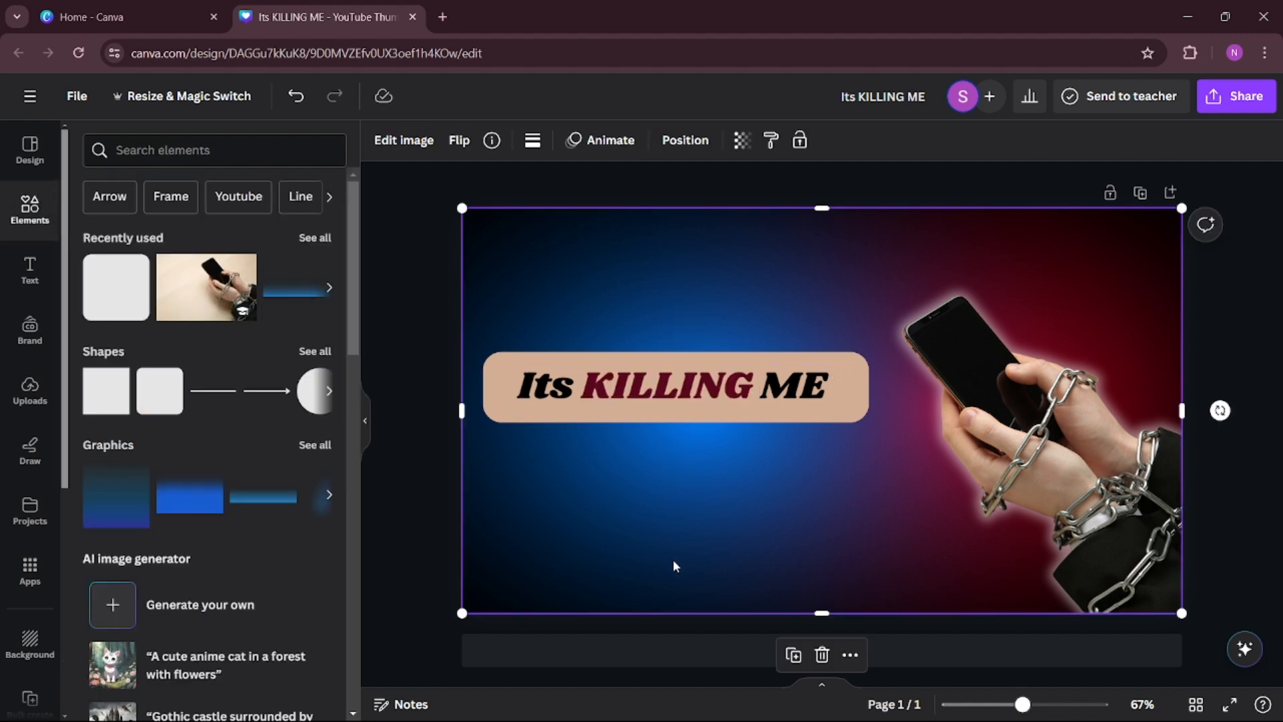
Fill the rounded bar behind the heading with white (#ffffff).
left_click(660, 409)
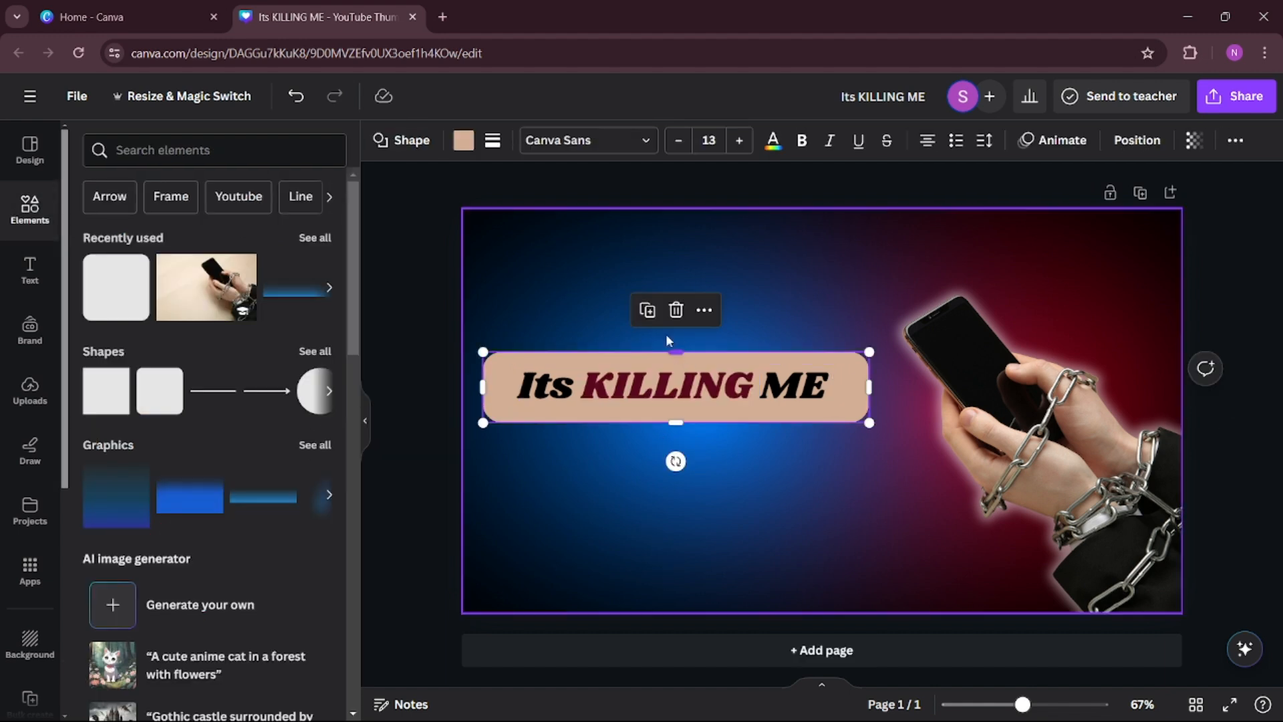
left_click(467, 143)
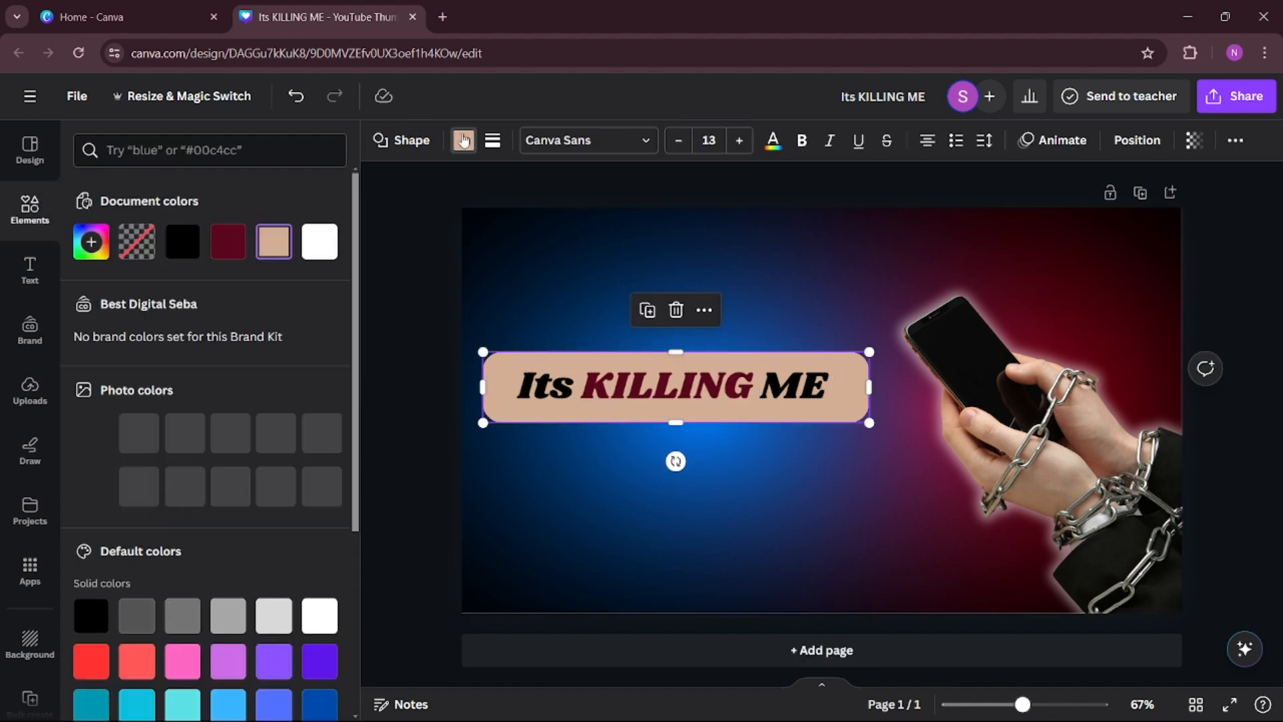
left_click(318, 244)
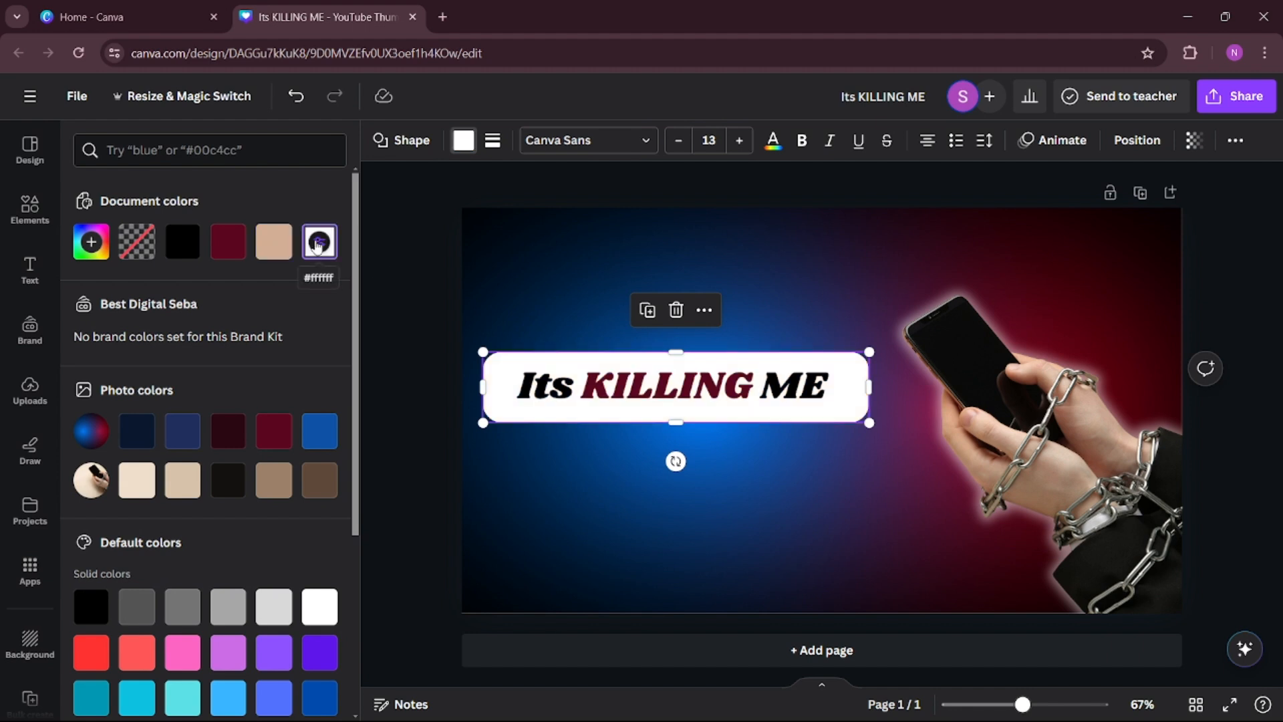
left_click(581, 493)
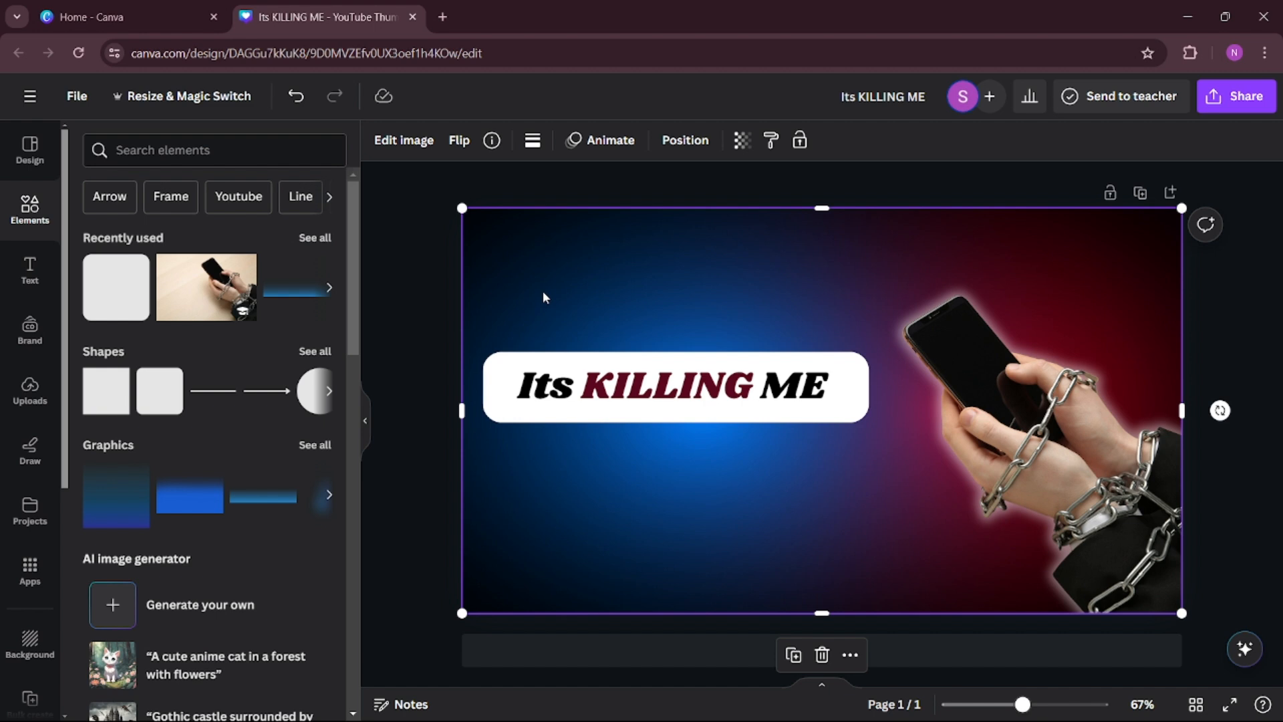
Undo the accidental shift of the gradient background image and lock that image in place.
left_click_drag(543, 299, 669, 478)
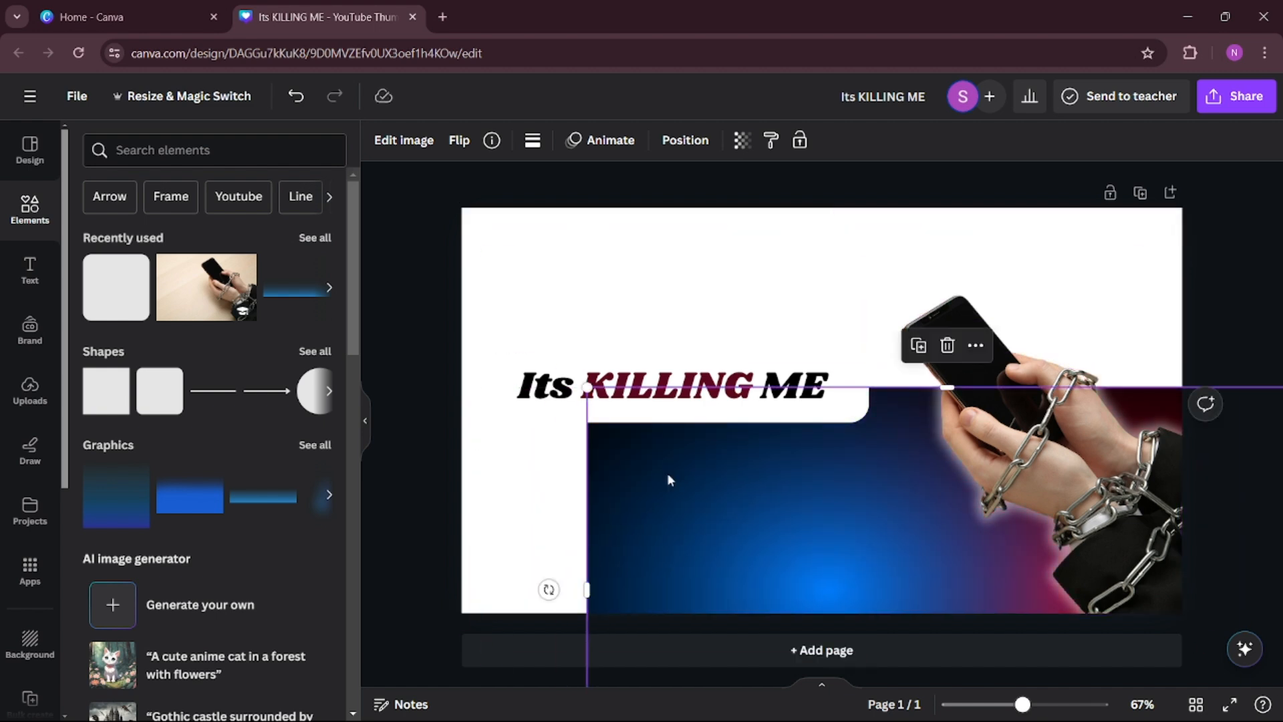
key("ctrl+z")
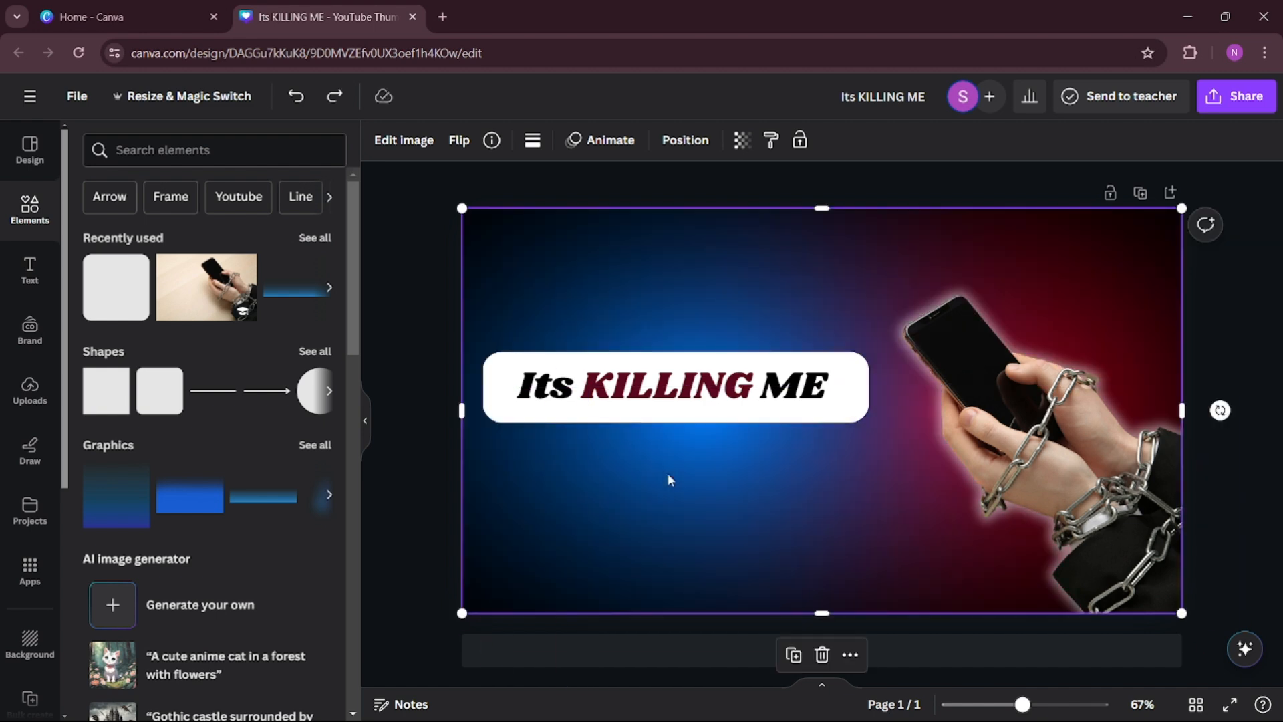
right_click(610, 310)
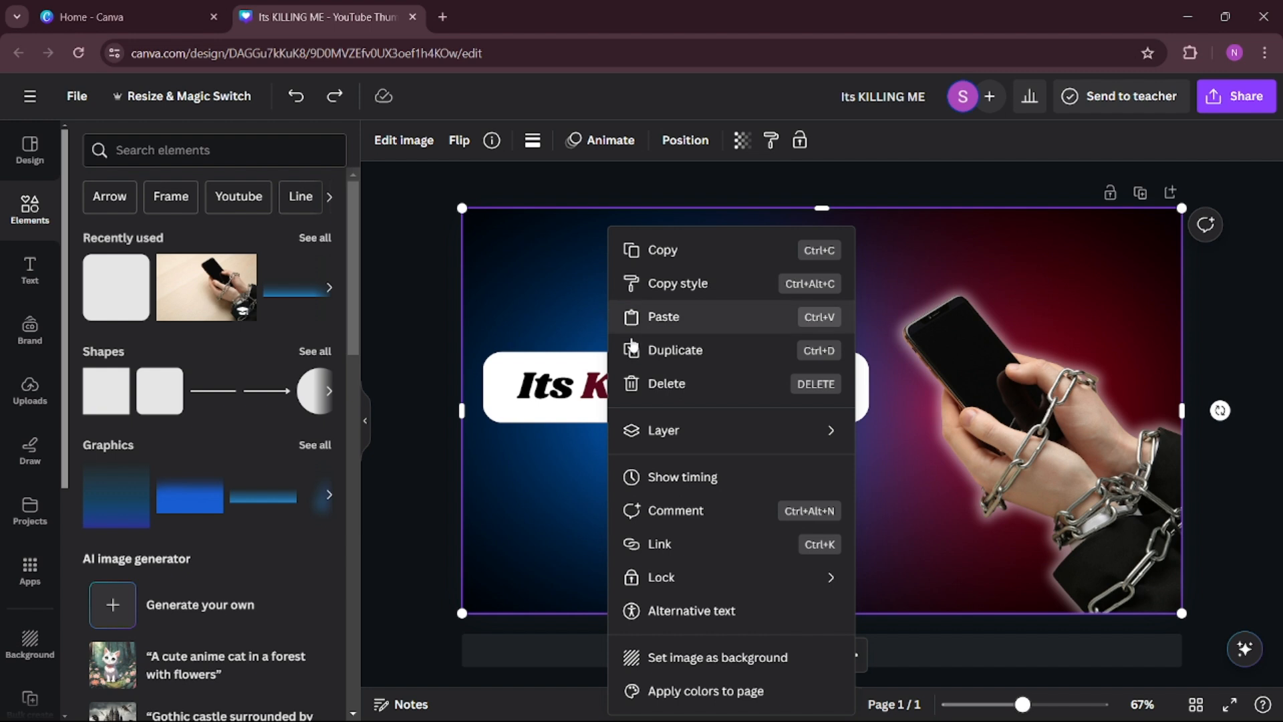
mouse_move(679, 576)
left_click(980, 580)
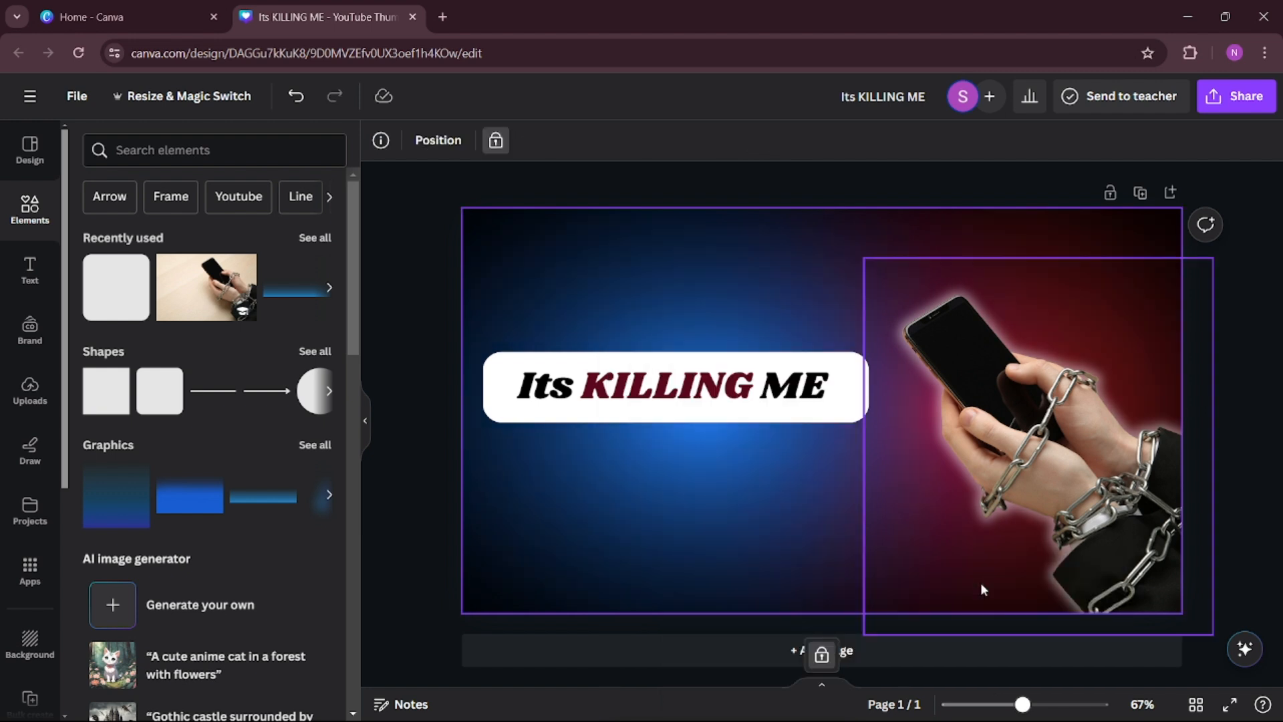
Group the "Its KILLING ME" heading with its white bar and move the group slightly down on the thumbnail.
left_click_drag(553, 289, 673, 471)
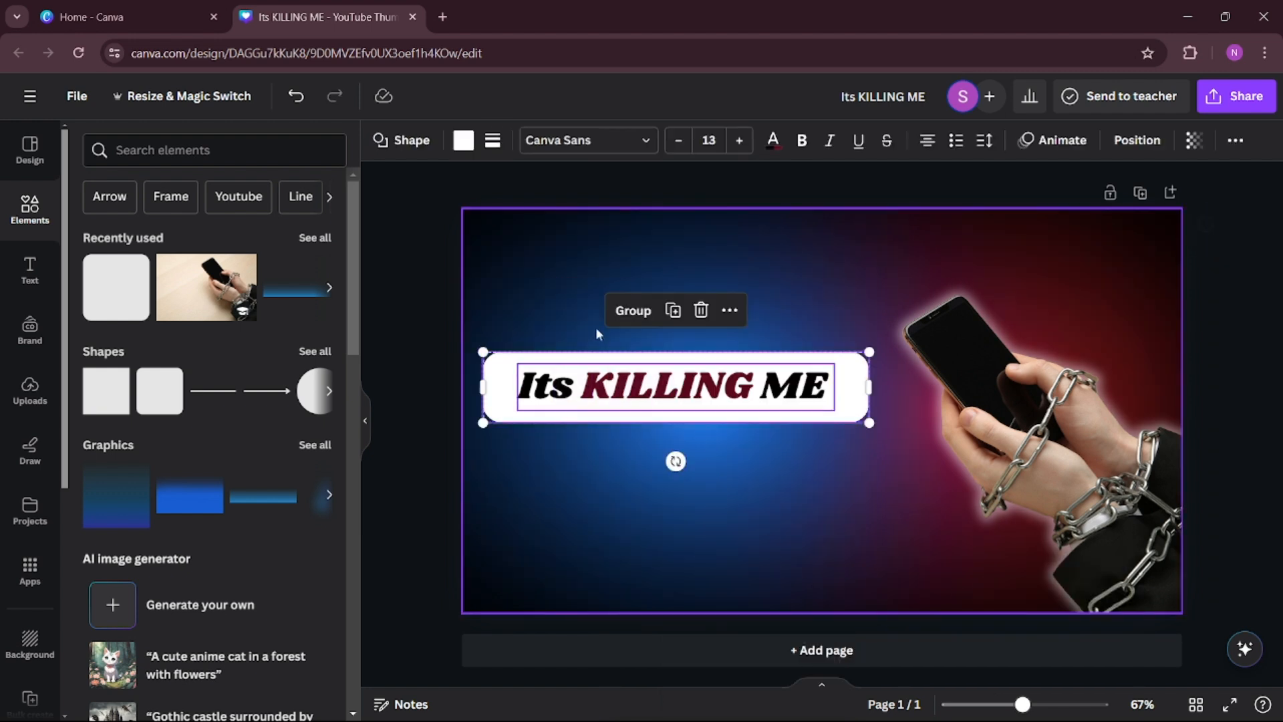
left_click(635, 312)
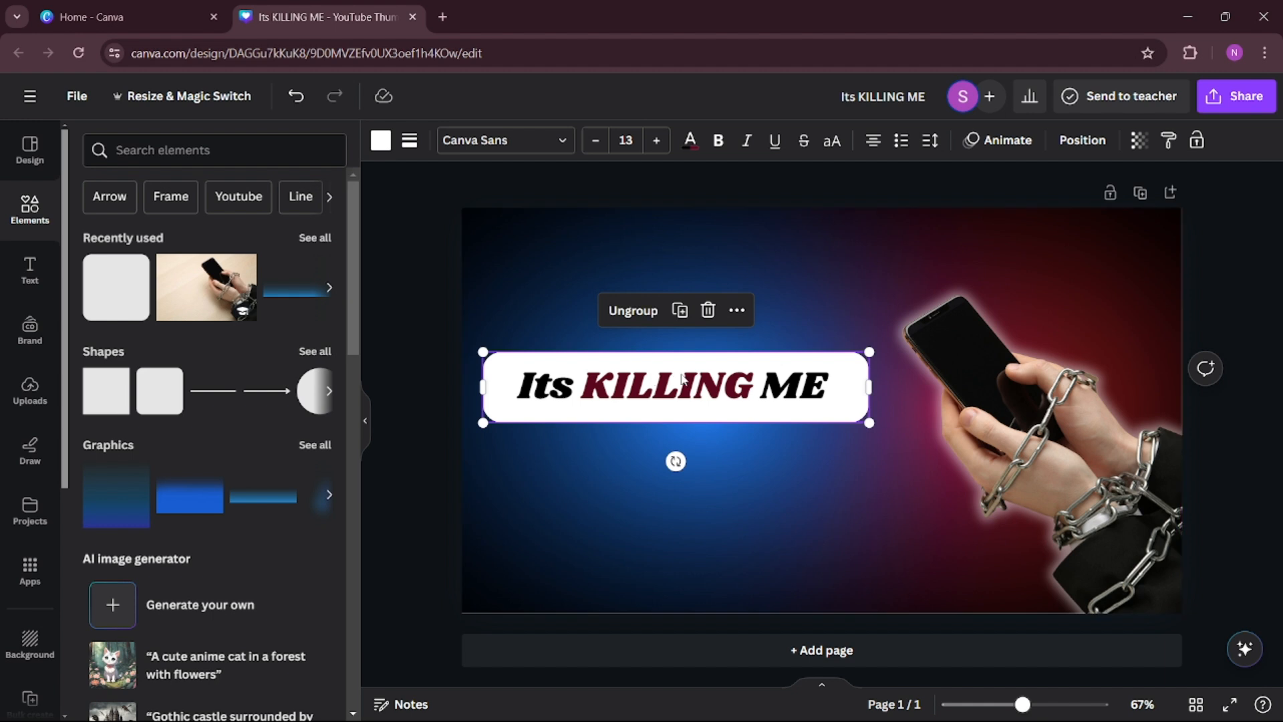
mouse_move(695, 386)
left_mouse_down()
mouse_move(685, 371)
mouse_move(689, 400)
mouse_move(662, 363)
mouse_move(691, 399)
left_mouse_up()
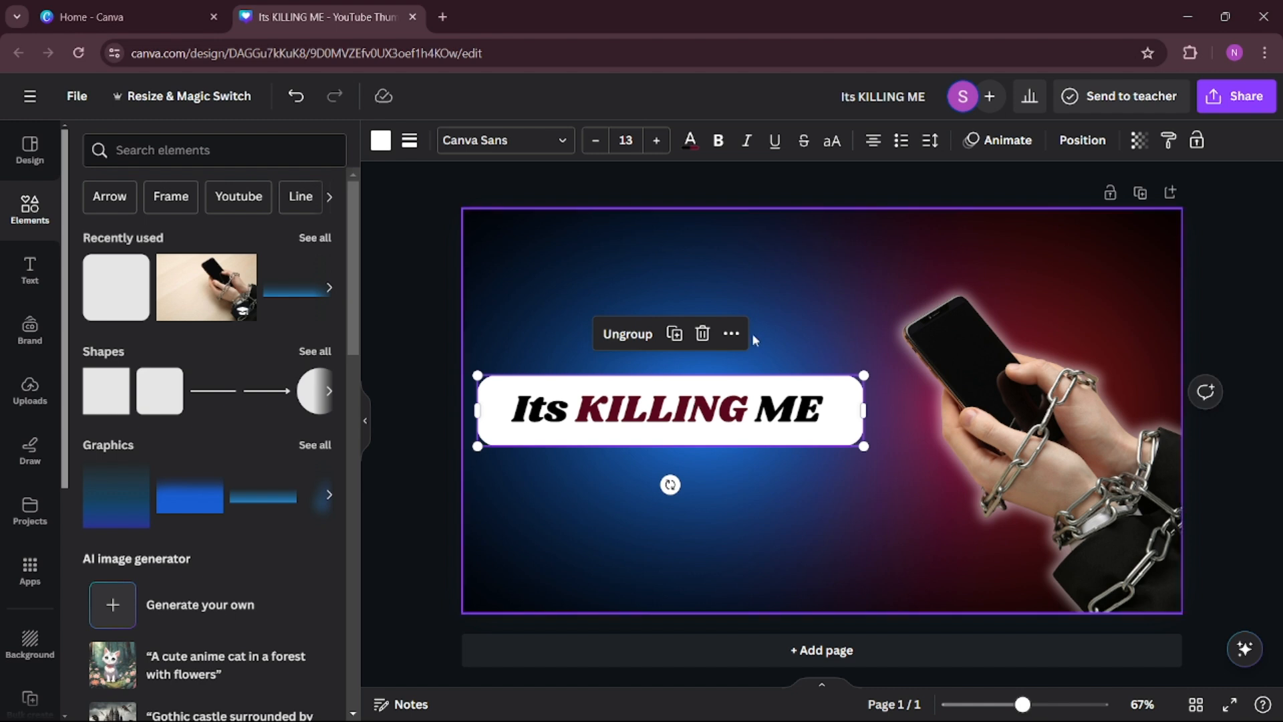
Move the chained-hands cutout slightly down so it extends past the lower edge of the thumbnail.
left_click(1034, 419)
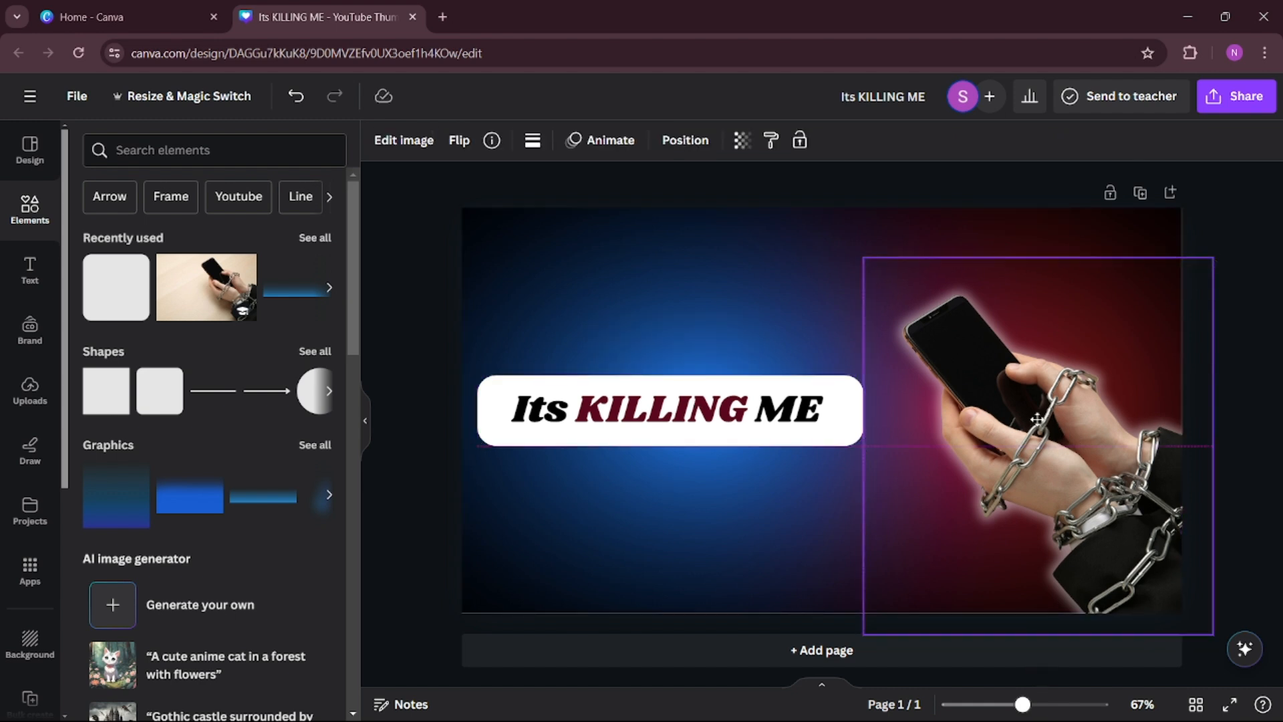
left_click_drag(1034, 419, 1002, 379)
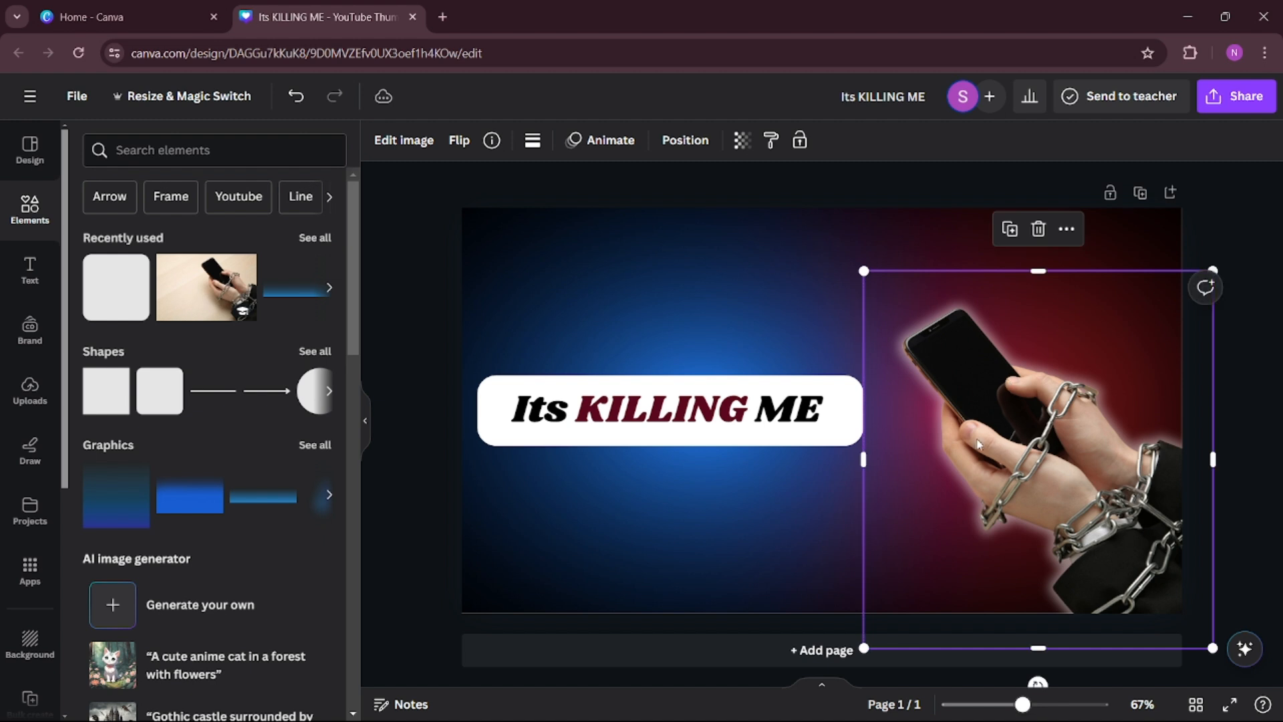
left_click(560, 309)
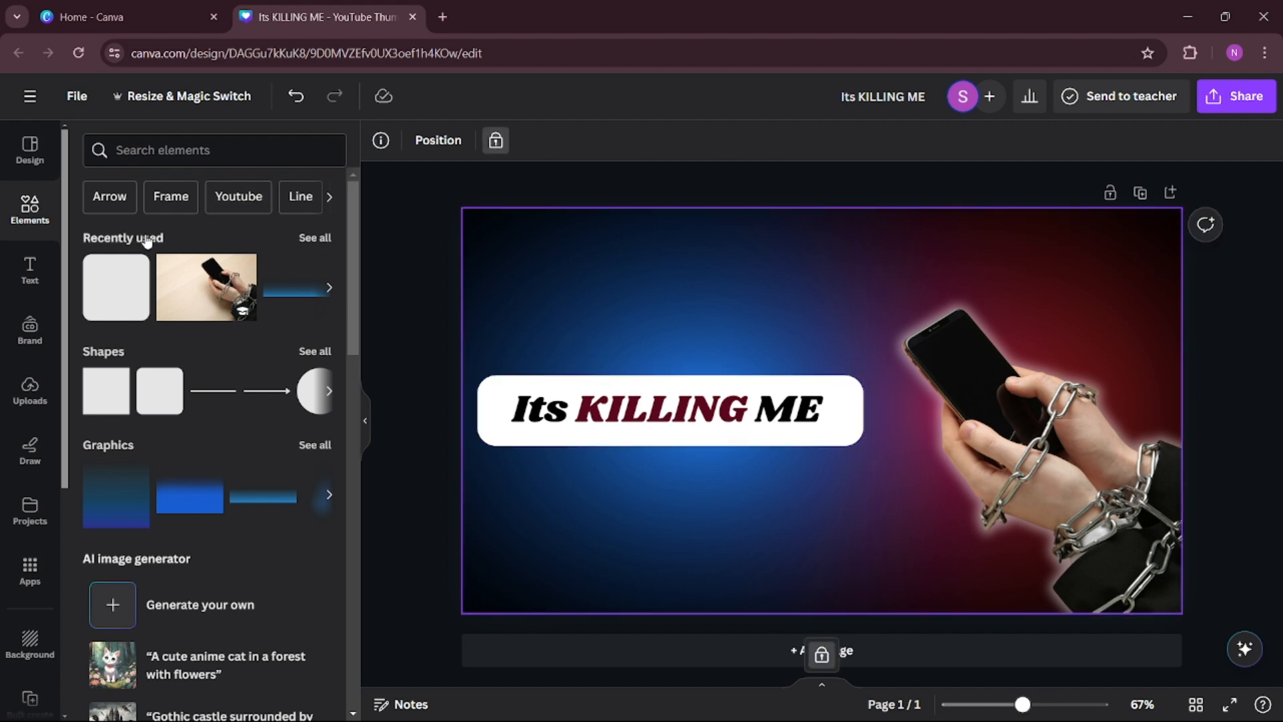
Search the elements for "gradient" graphics and add the white bottom-fade gradient to the design.
left_click(151, 153)
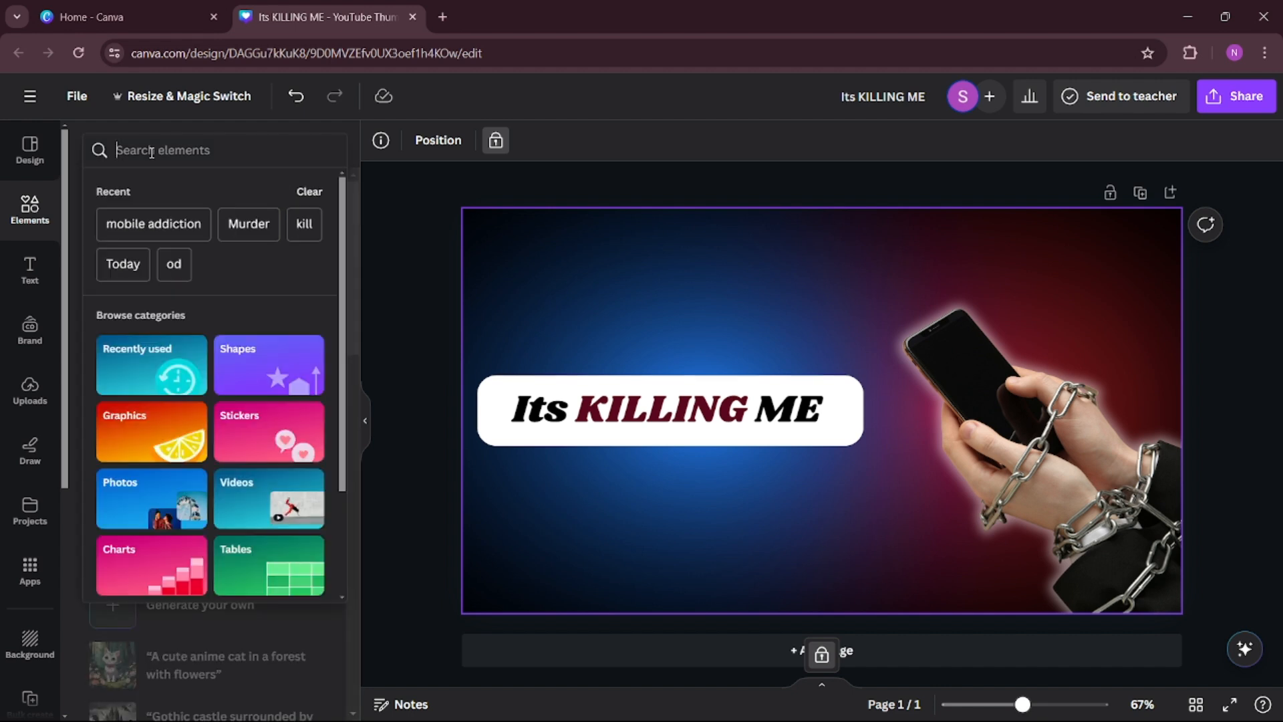
type("gra")
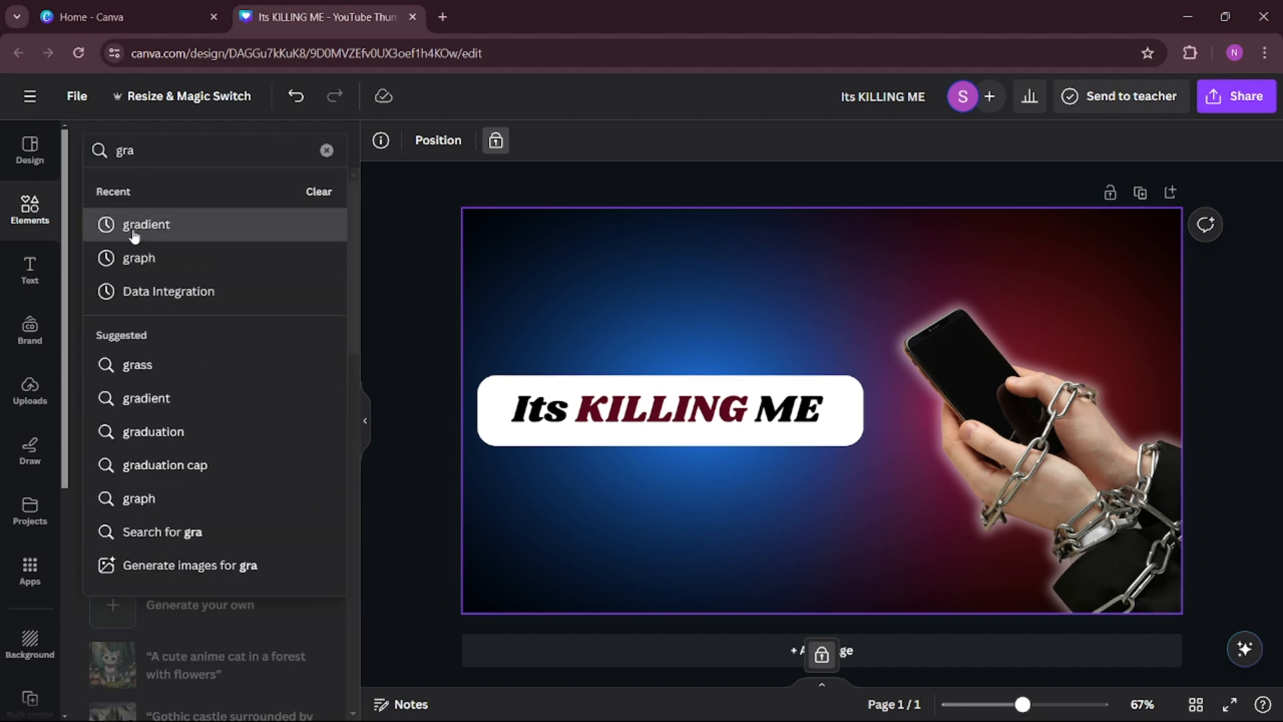
left_click(133, 227)
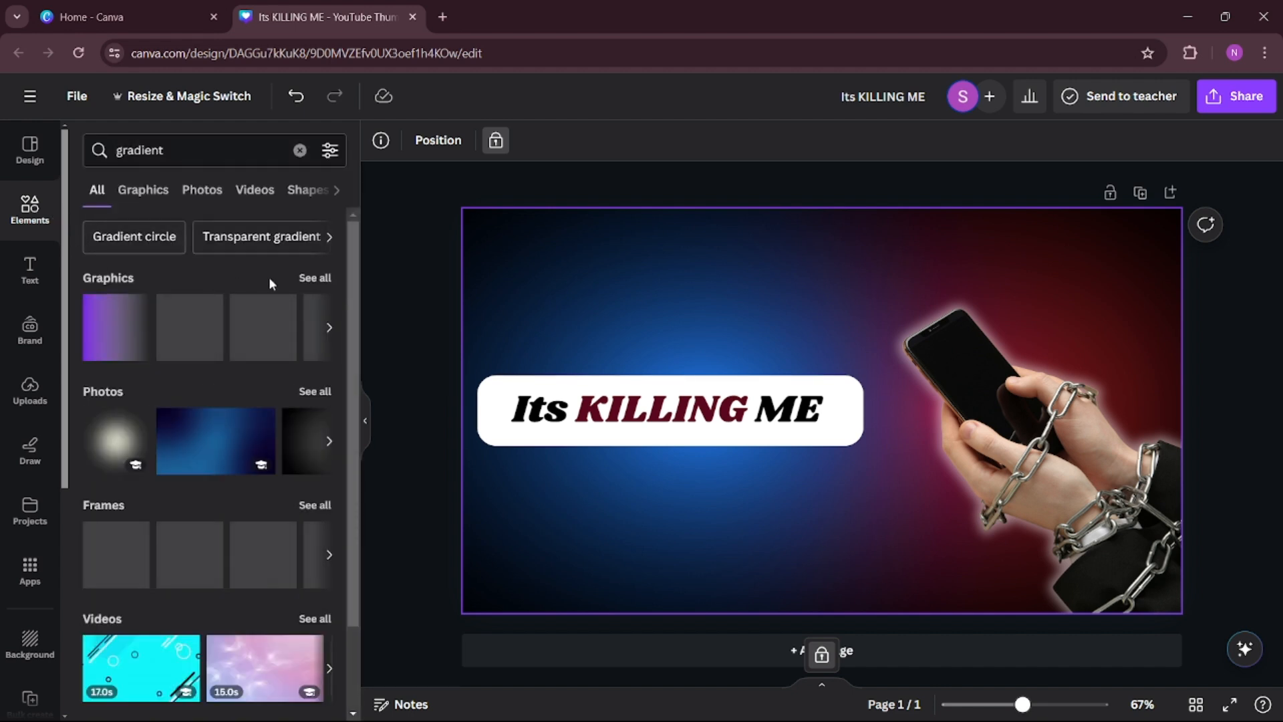
left_click(317, 278)
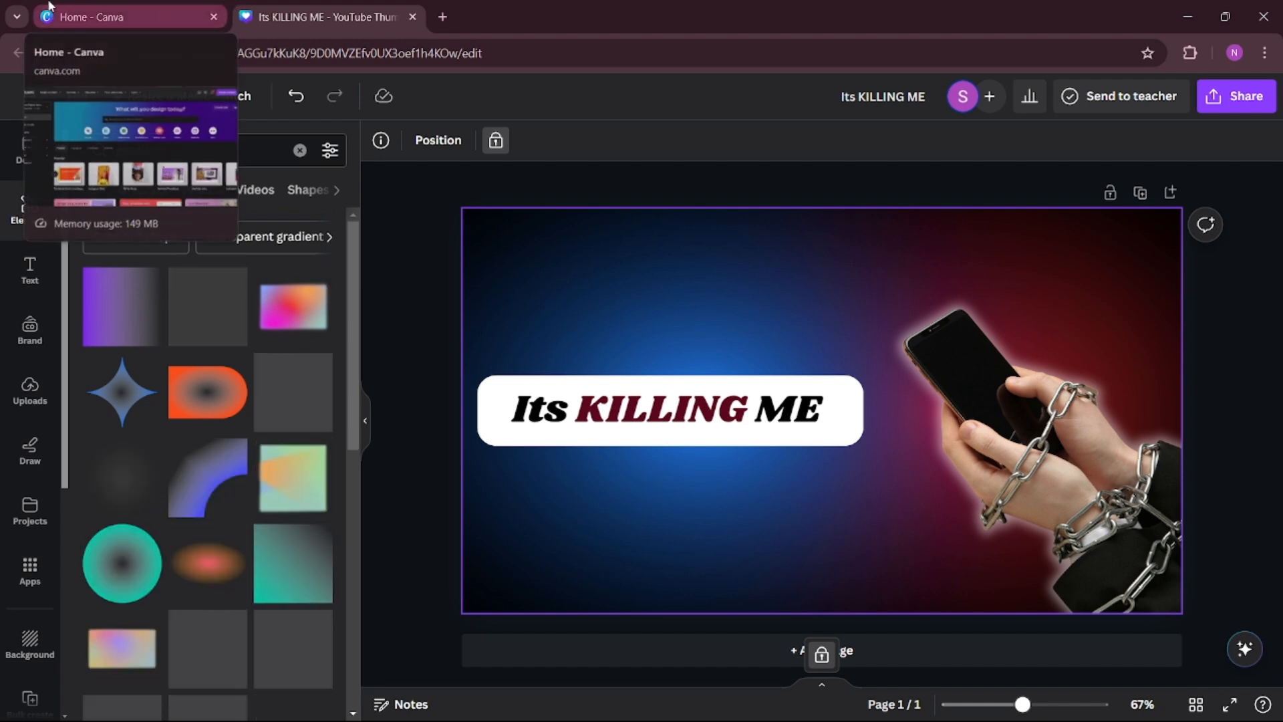
scroll(158, 358, "down", 7)
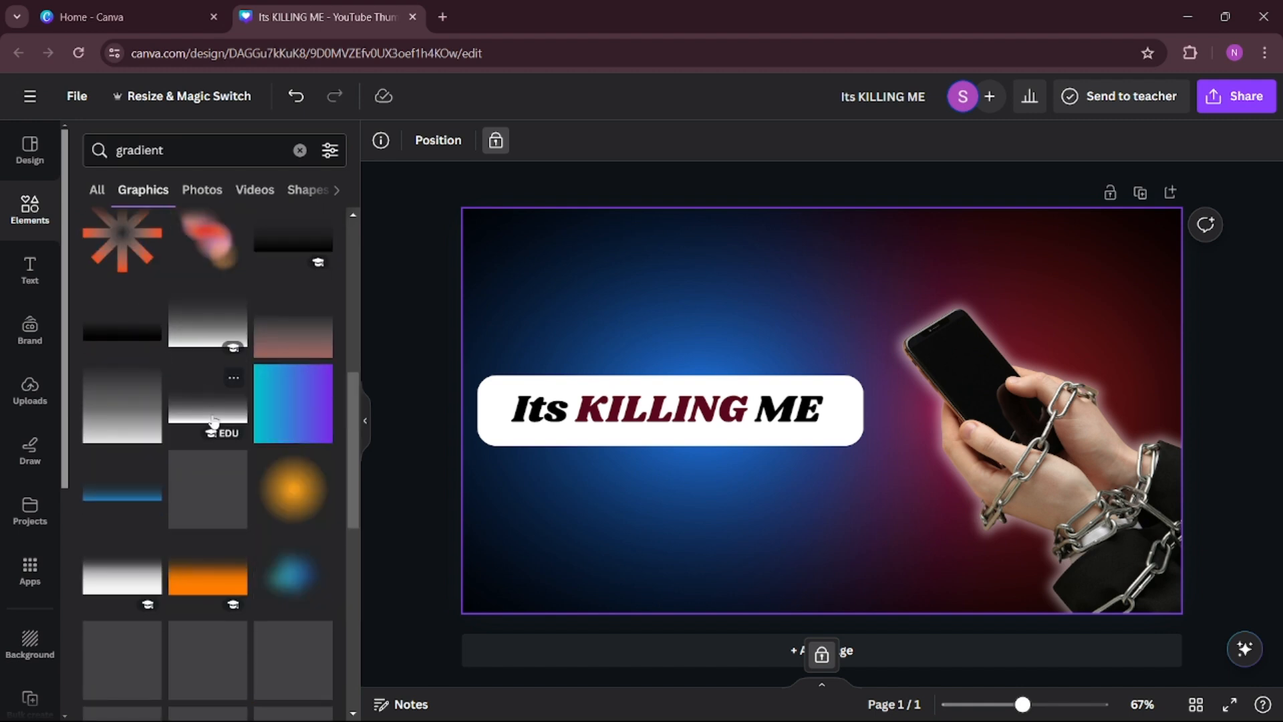
left_click(214, 421)
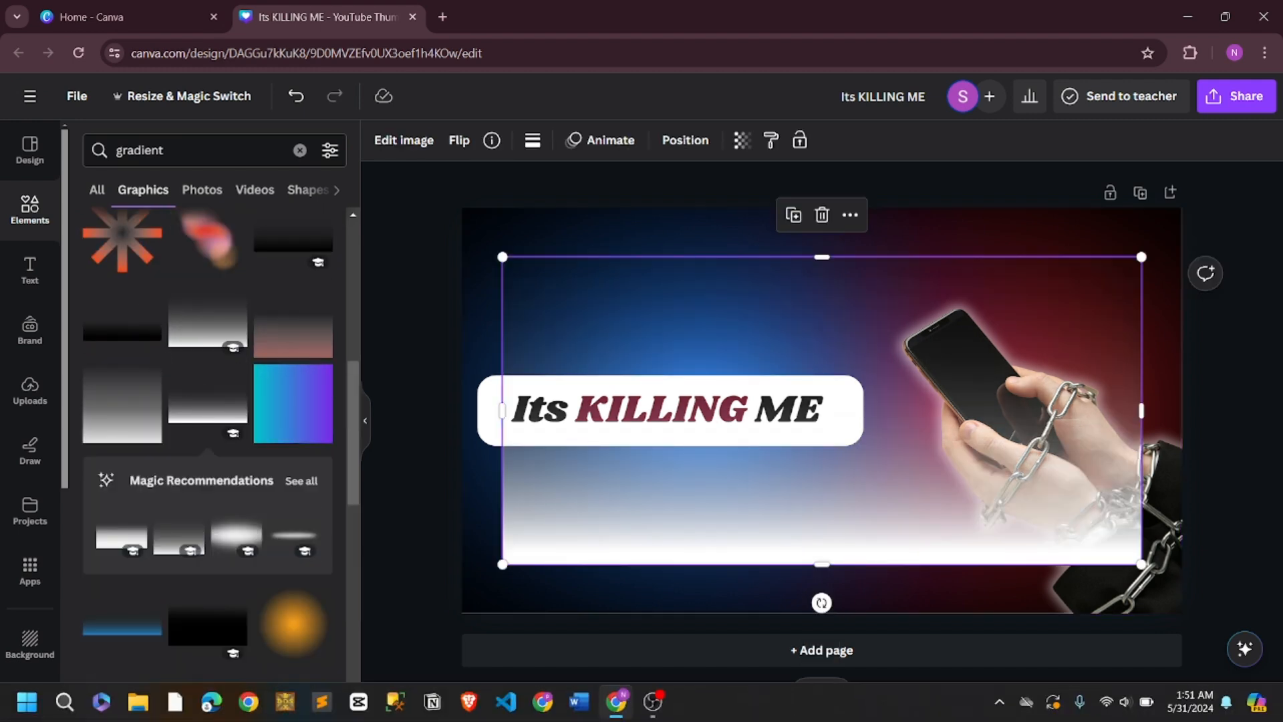
Rotate the white fade 90° counter-clockwise and place it over the hands with its white side along the thumbnail's right edge.
left_click_drag(635, 502, 669, 454)
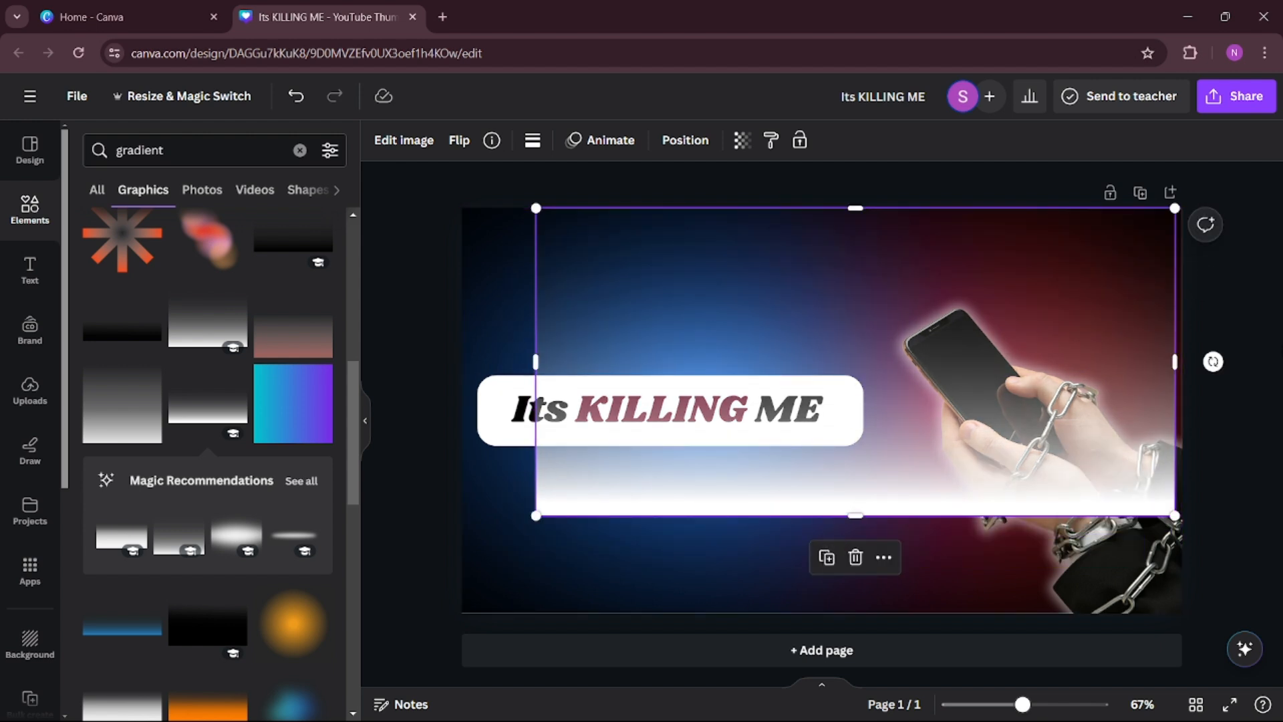
left_click_drag(1213, 361, 856, 195)
left_click_drag(964, 469, 1160, 465)
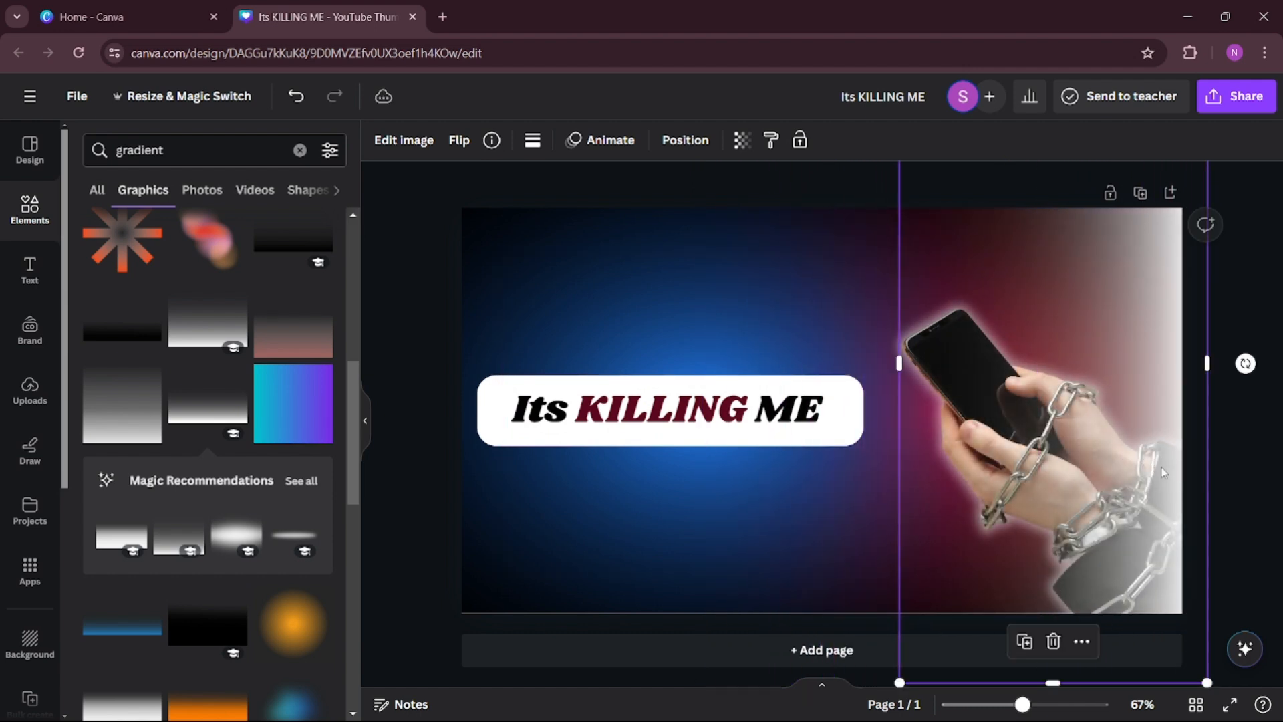
Resize the white fade to end just past the thumbnail's right edge and level with its bottom edge.
left_click_drag(1206, 361, 1190, 356)
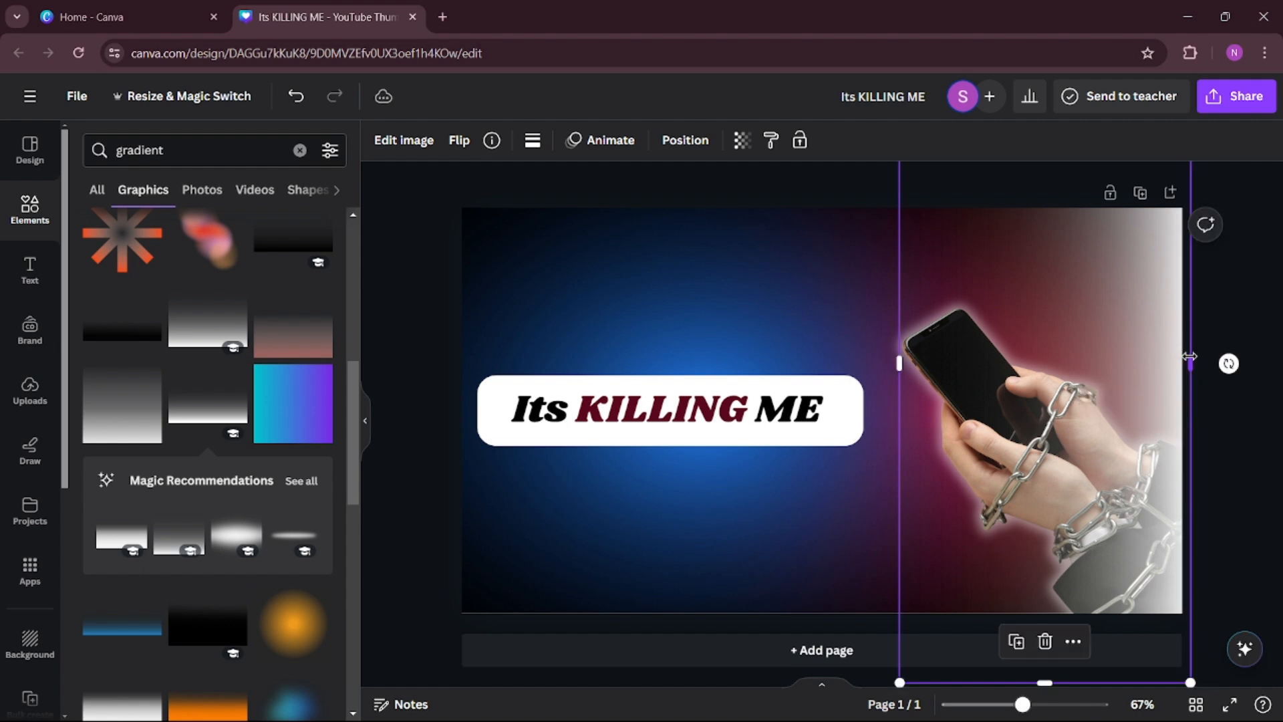
scroll(1190, 356, "down", 1)
left_click_drag(1044, 677, 1044, 608)
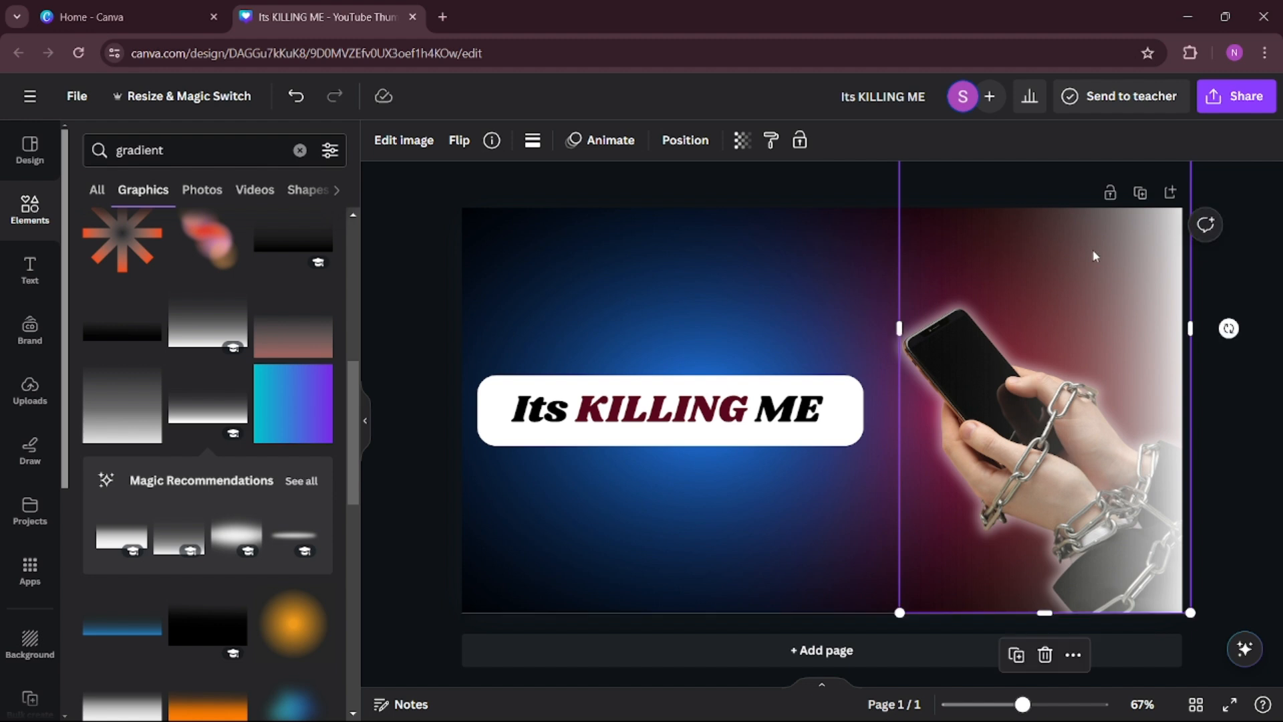
left_click(1226, 267)
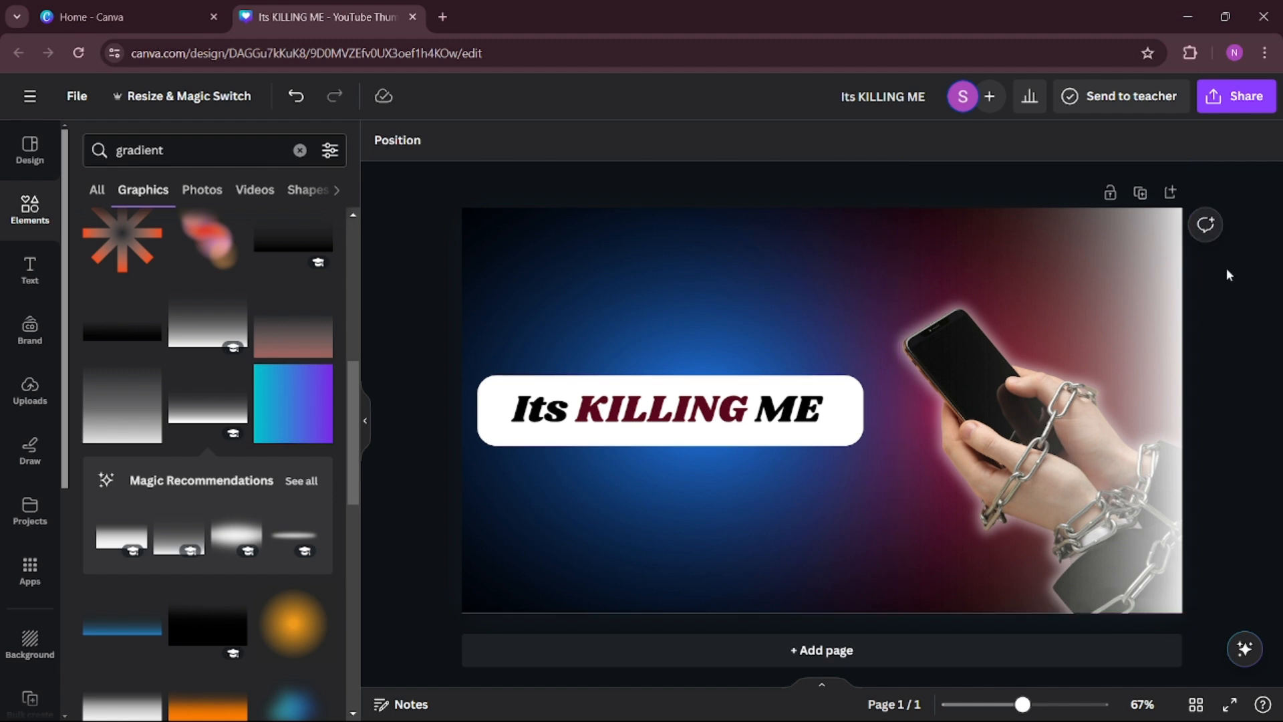
left_click(1081, 334)
left_click(1249, 302)
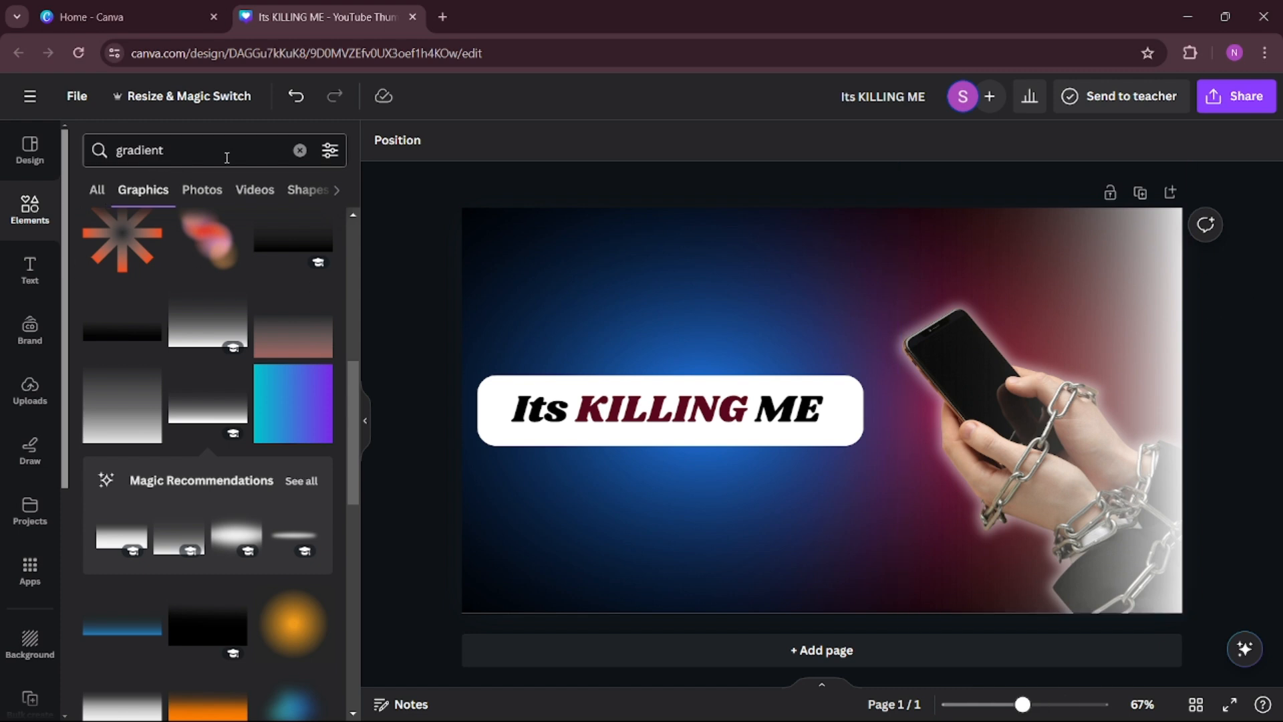
Search the elements for an arrow and add the plain Arrow shape to the thumbnail.
left_click(299, 150)
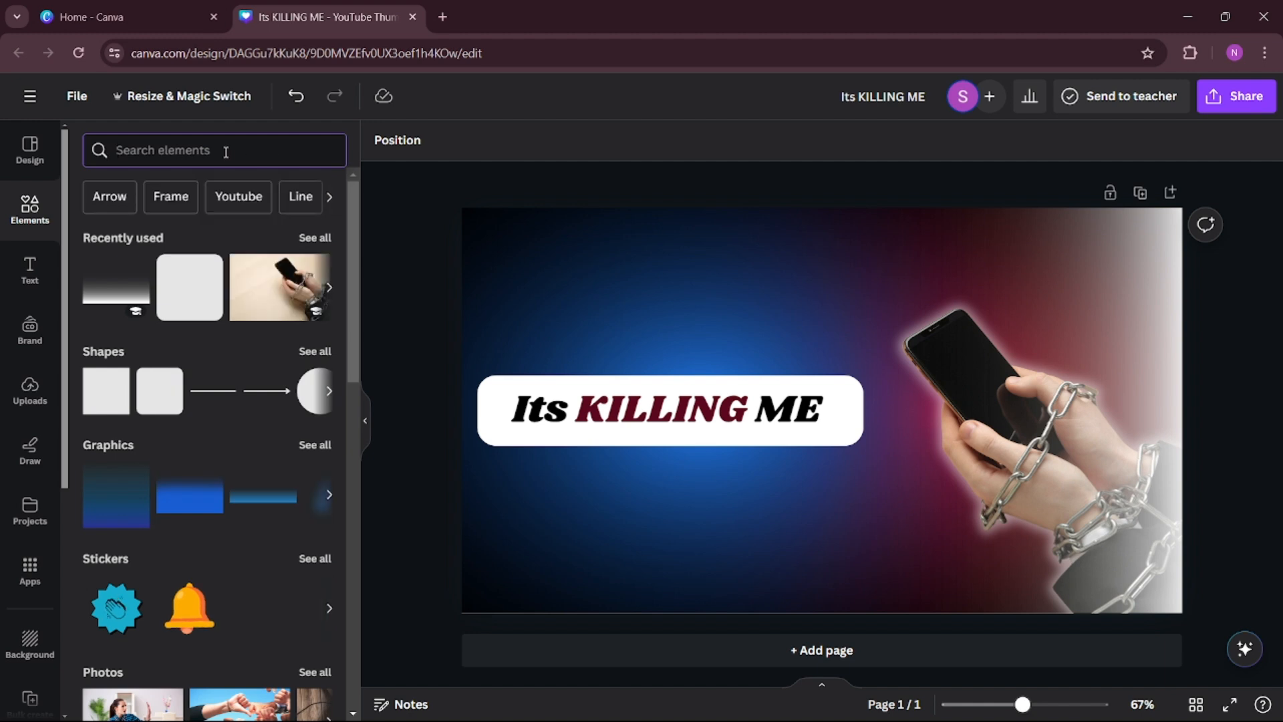
type("arr")
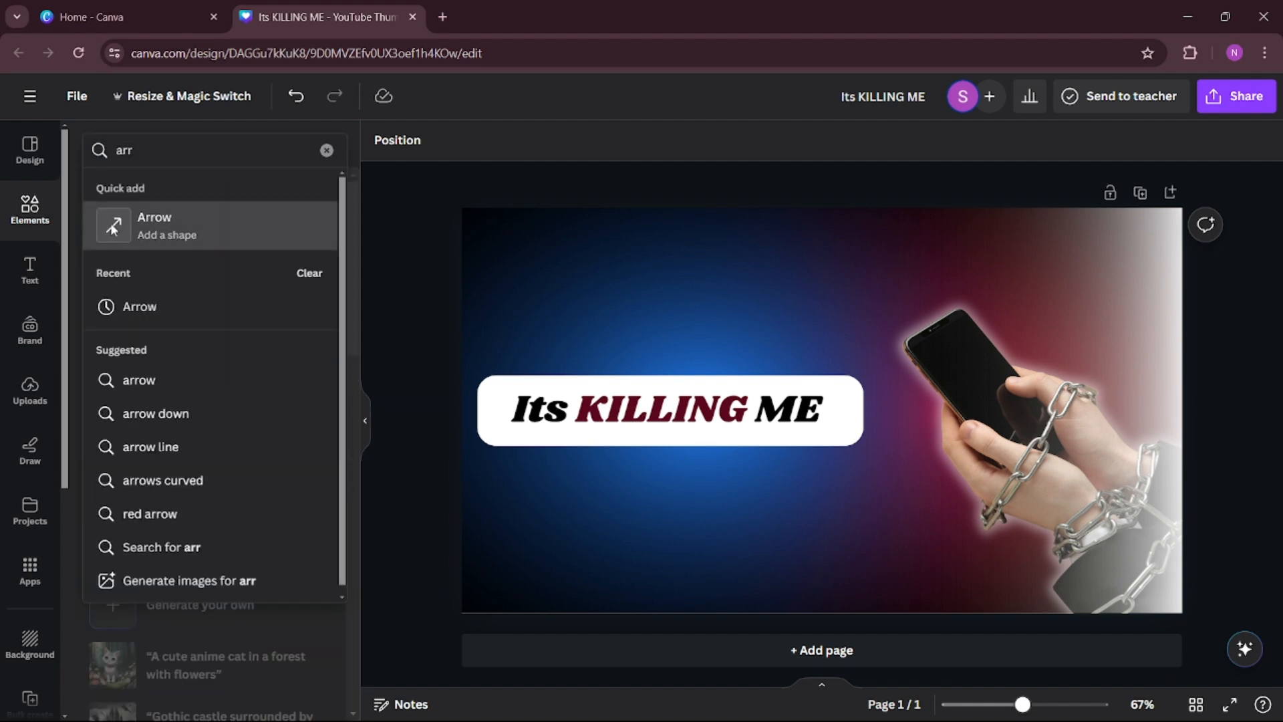
left_click(112, 227)
Search the elements for "neon arrow" and limit the results to graphics.
left_click(172, 159)
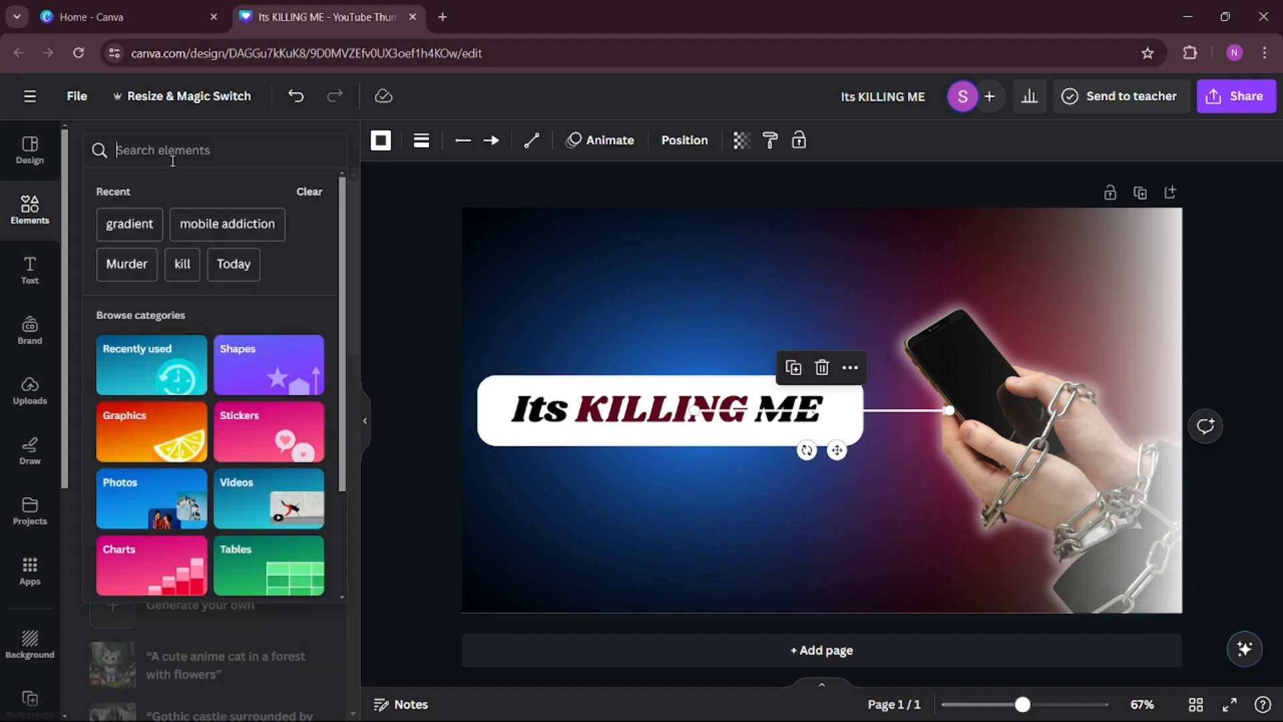
type("neon")
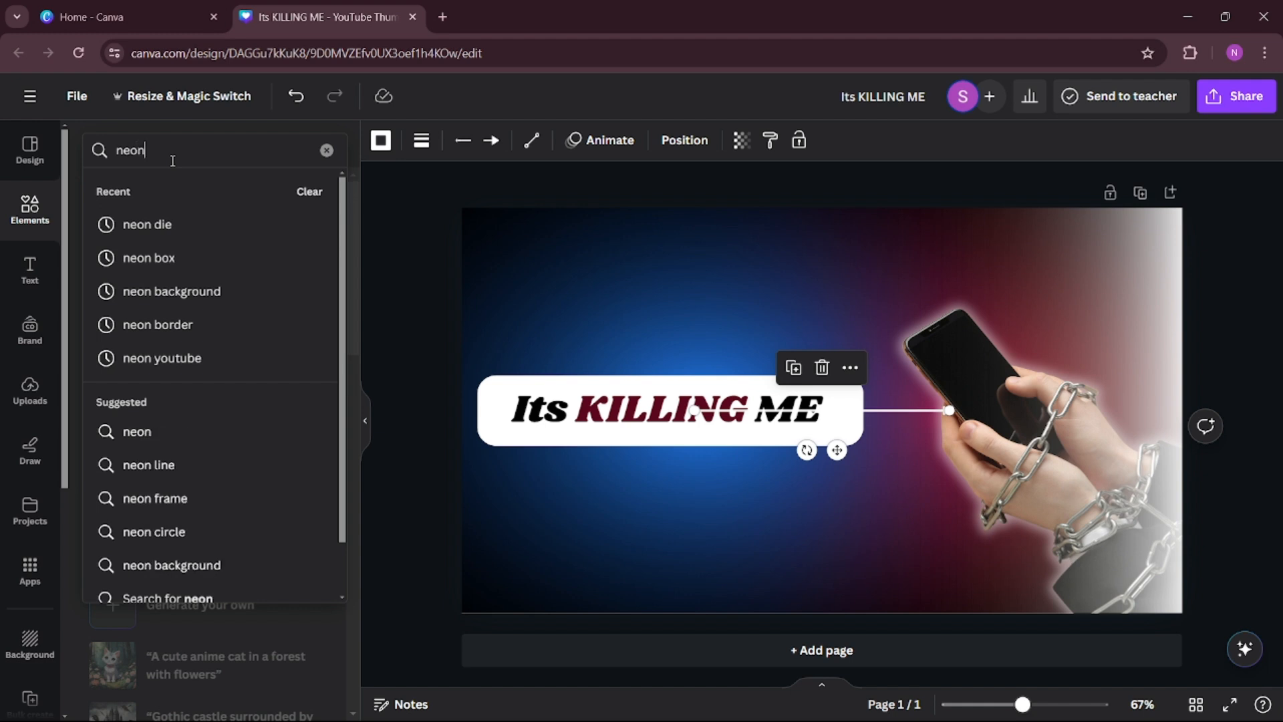
type(" ar")
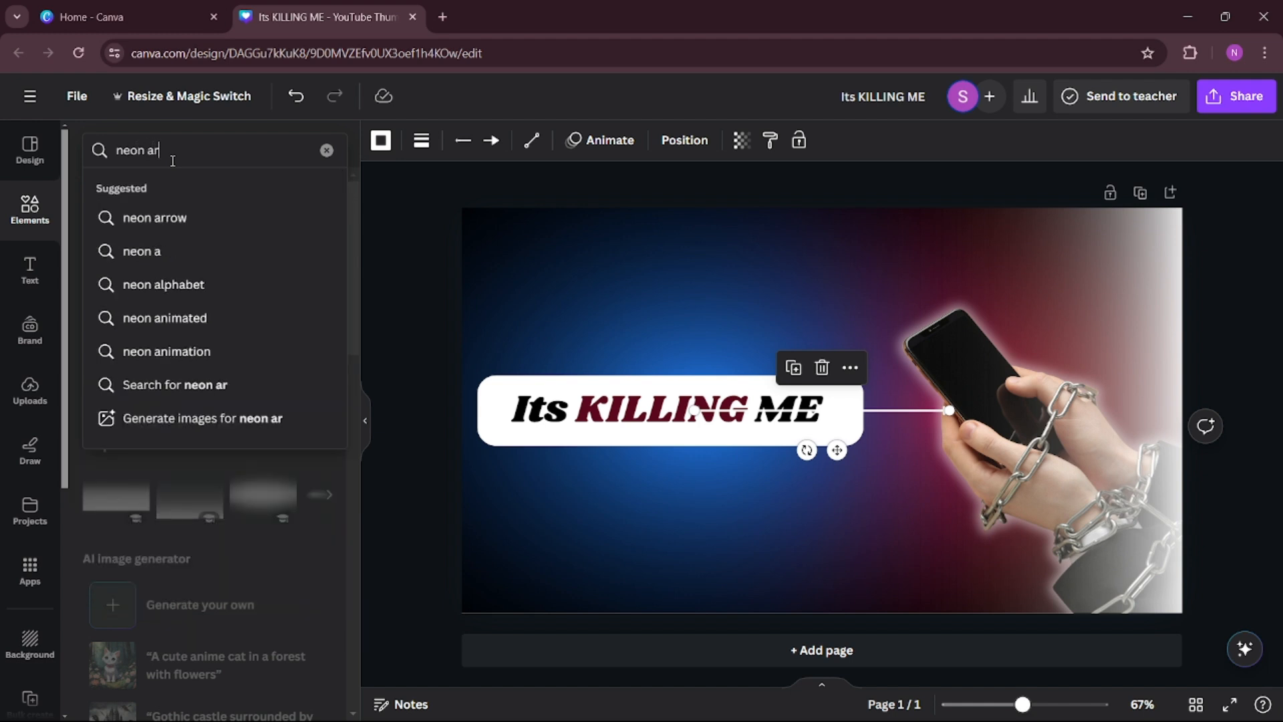
left_click(167, 216)
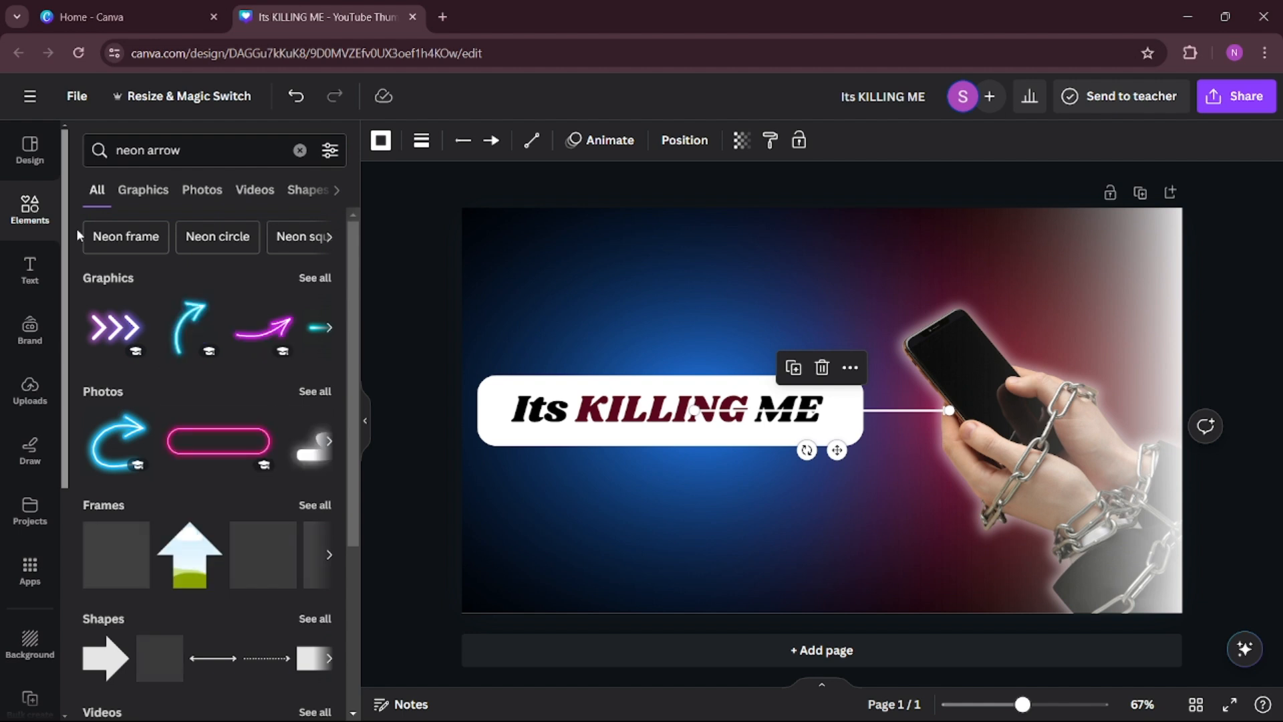
left_click(143, 189)
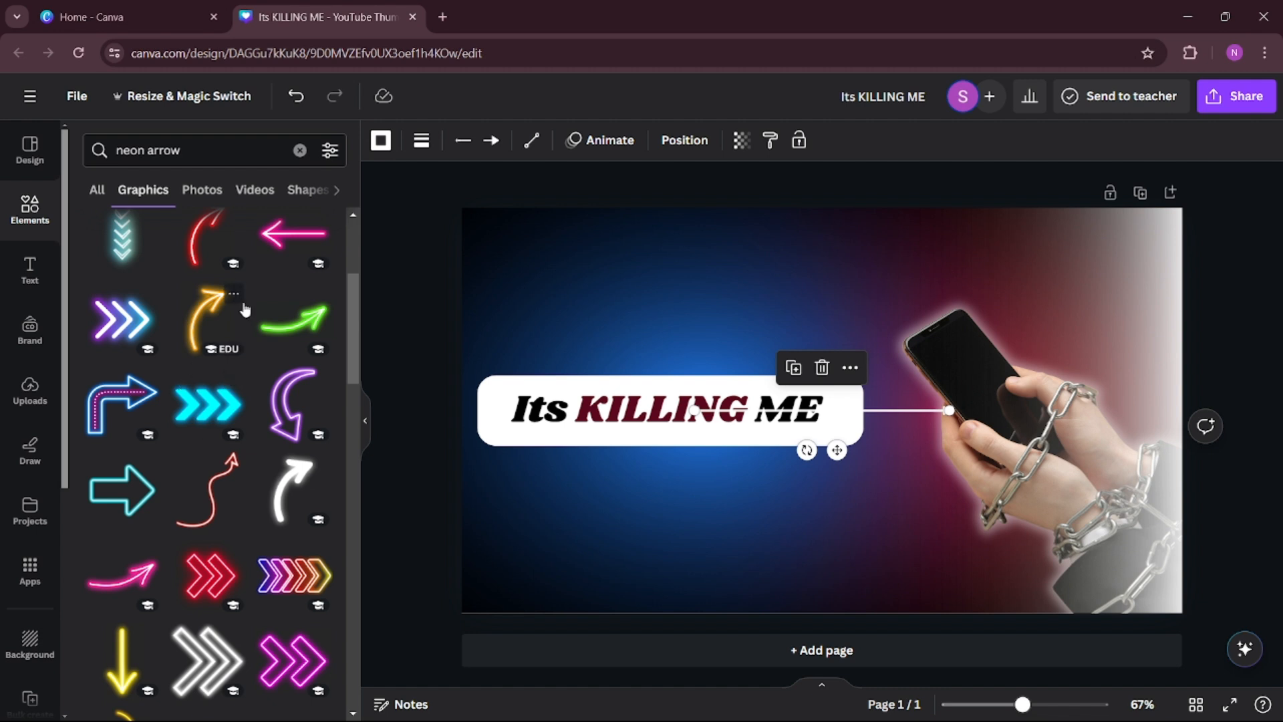
Move the plain arrow off the heading and delete it.
left_click(595, 319)
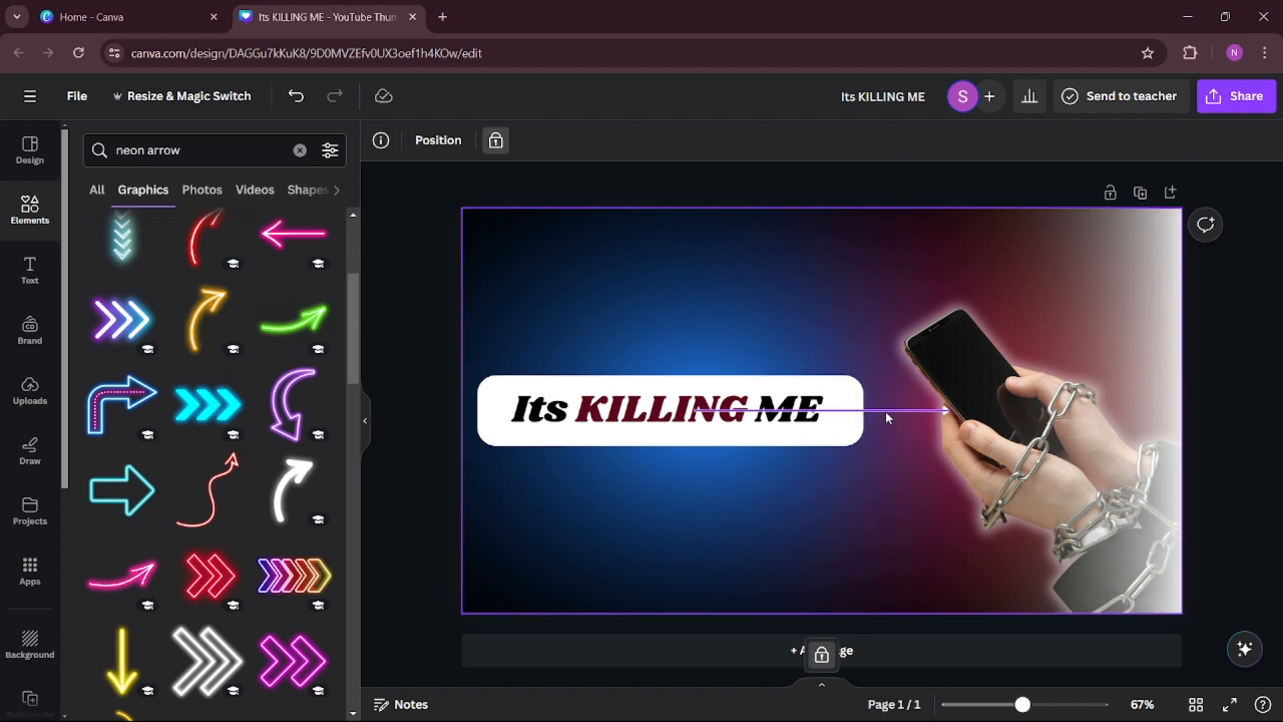
left_click_drag(884, 411, 716, 505)
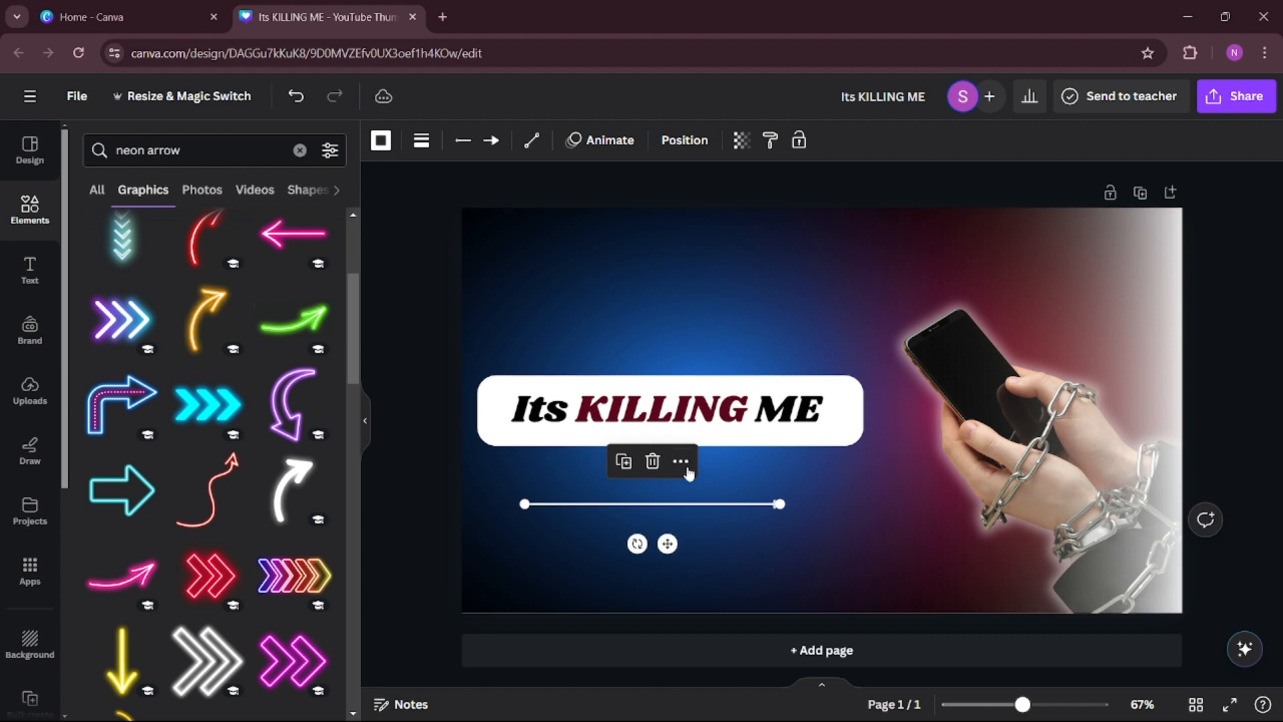
left_click(652, 461)
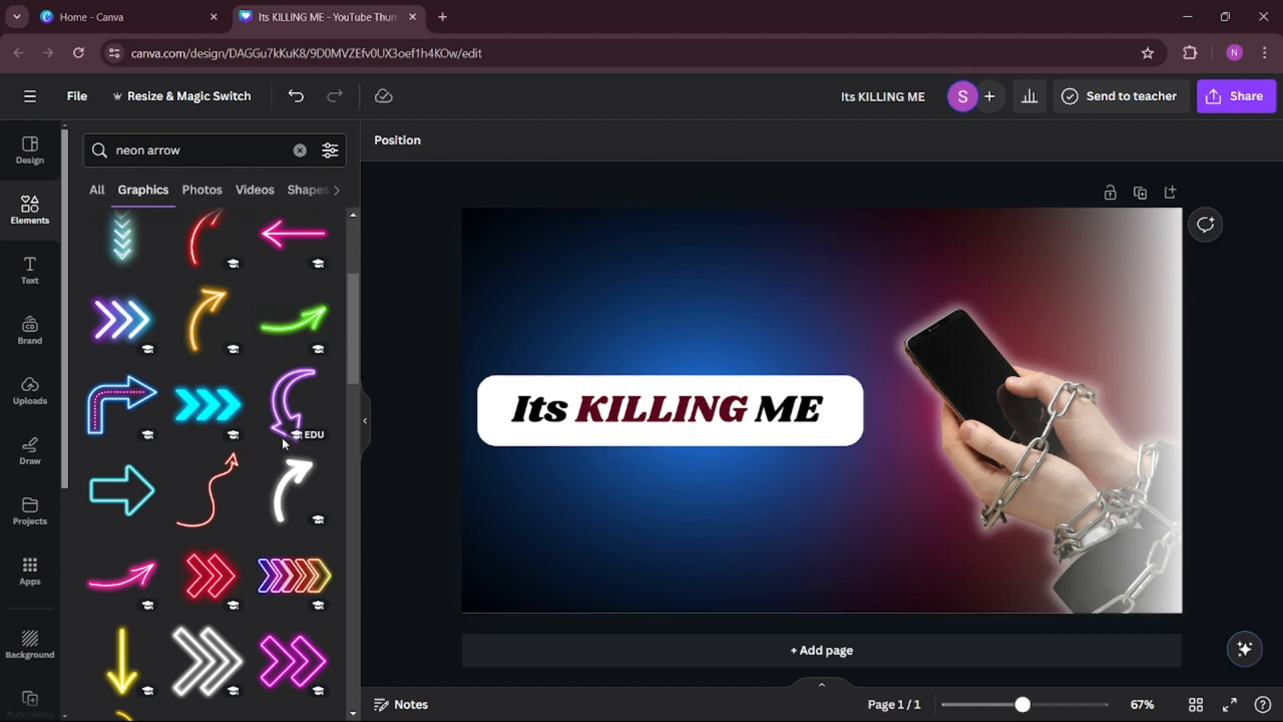
Add the glowing white curved arrow, shrink it, rotate it clockwise and place it above the heading's right end, pointing at the phone.
left_click(279, 494)
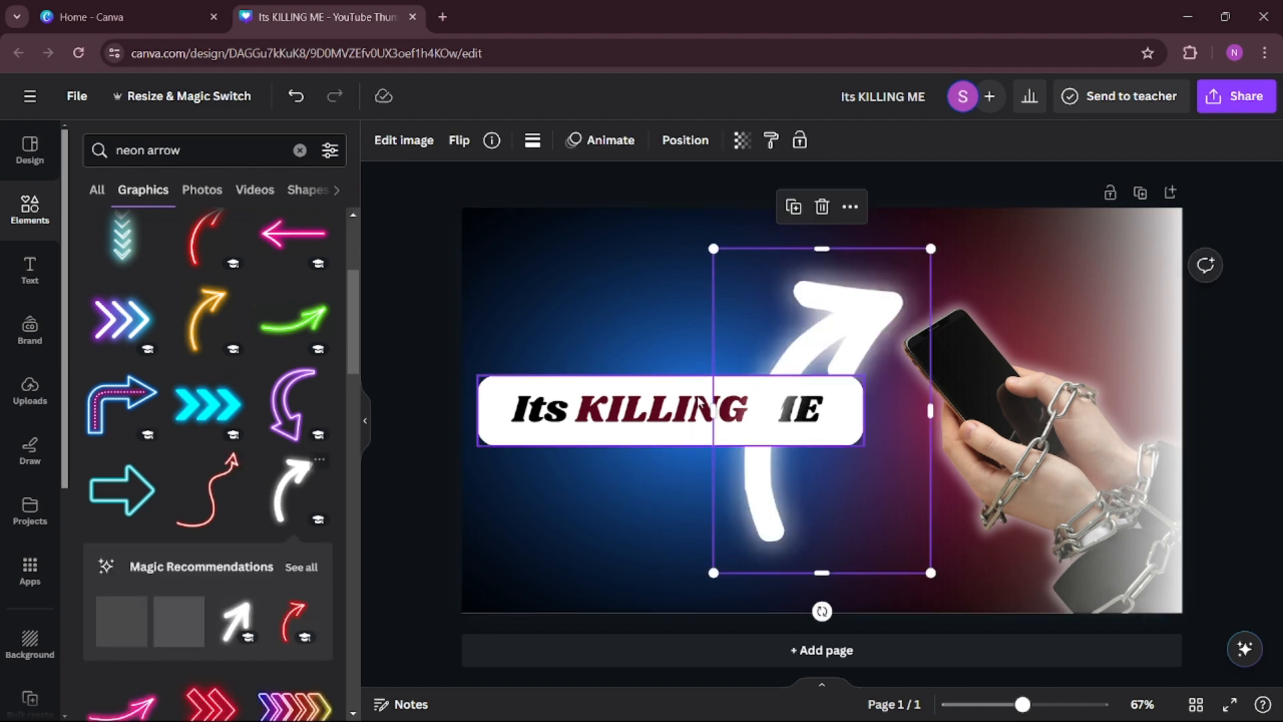
left_click_drag(932, 573, 680, 359)
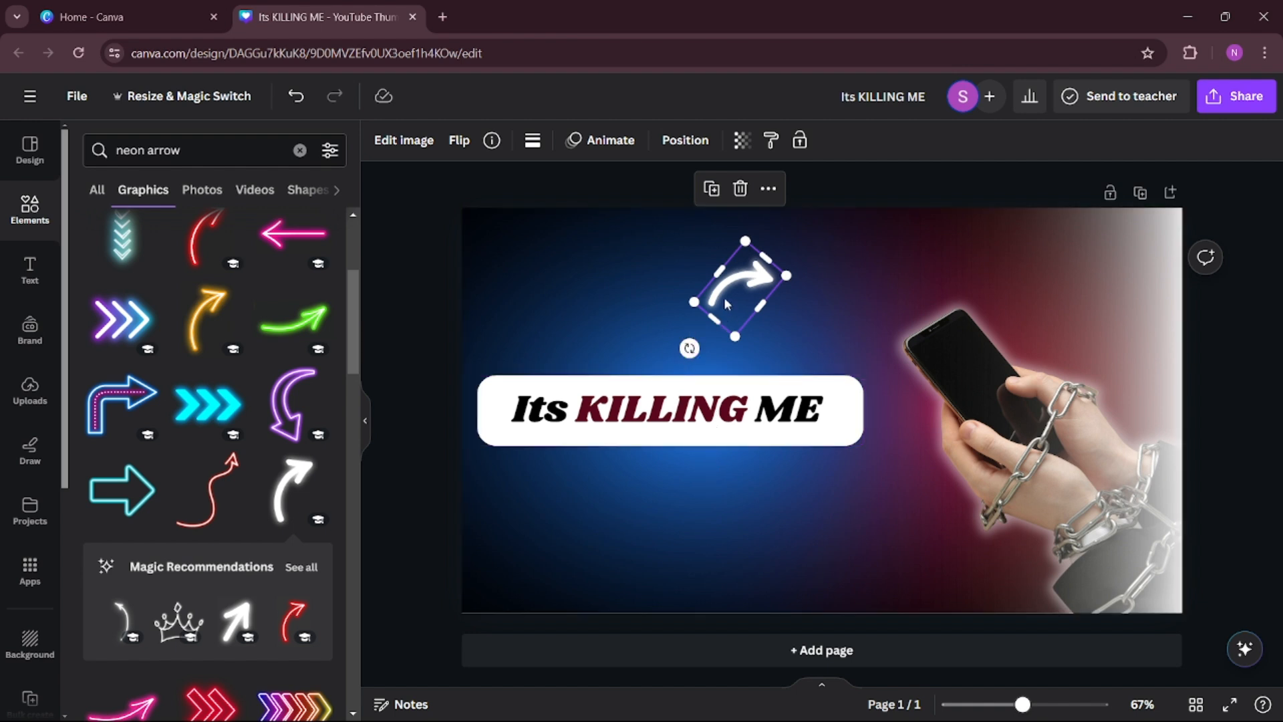
left_click_drag(727, 298, 837, 334)
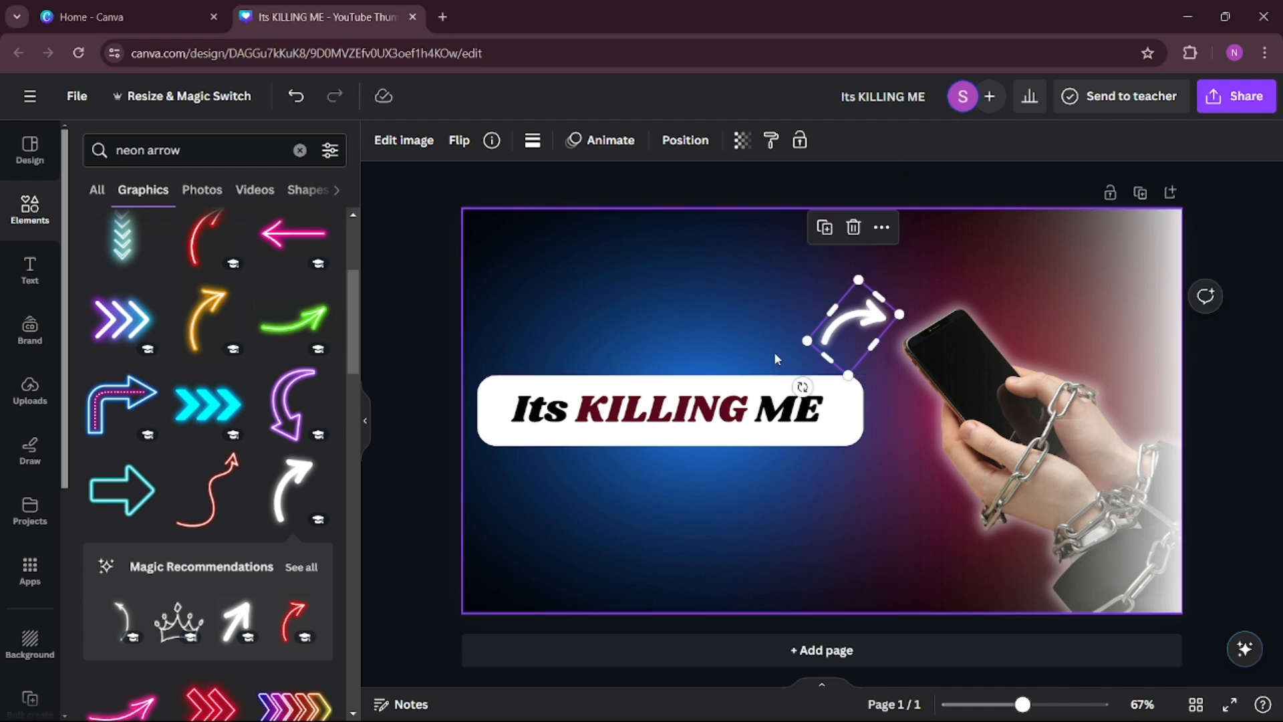
left_click(732, 512)
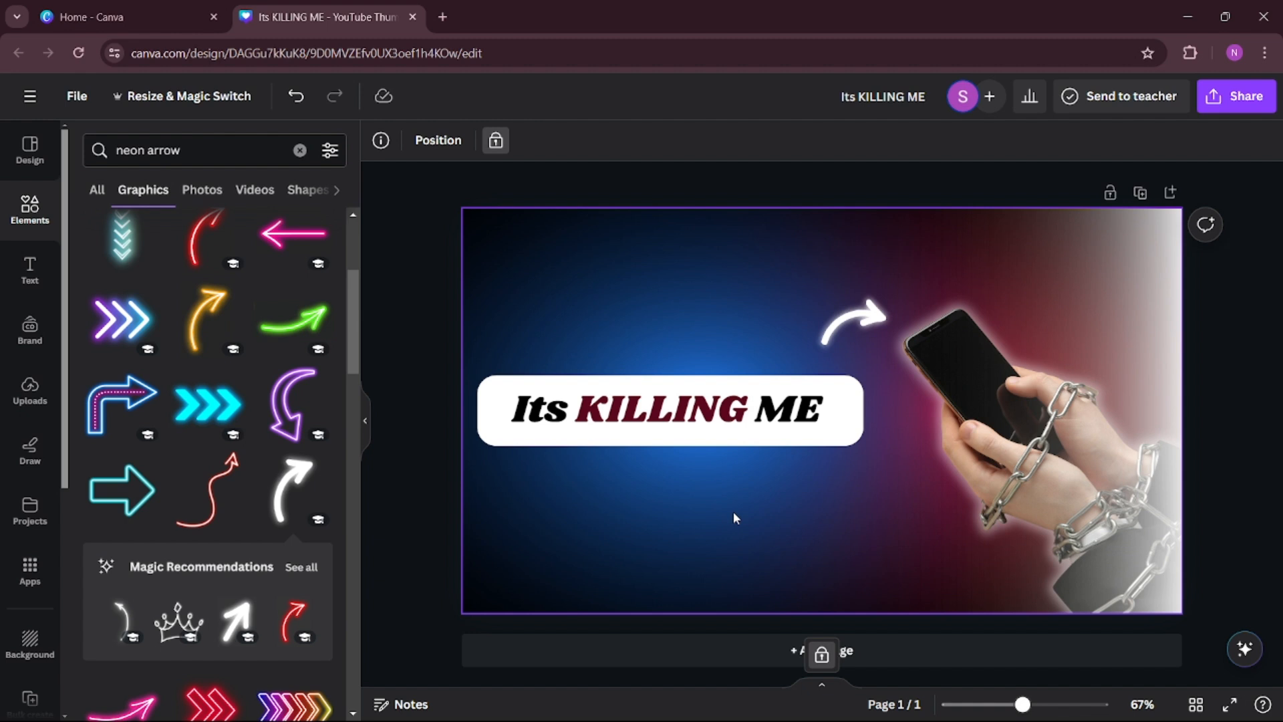
Open the download options for the finished thumbnail.
left_click(1218, 100)
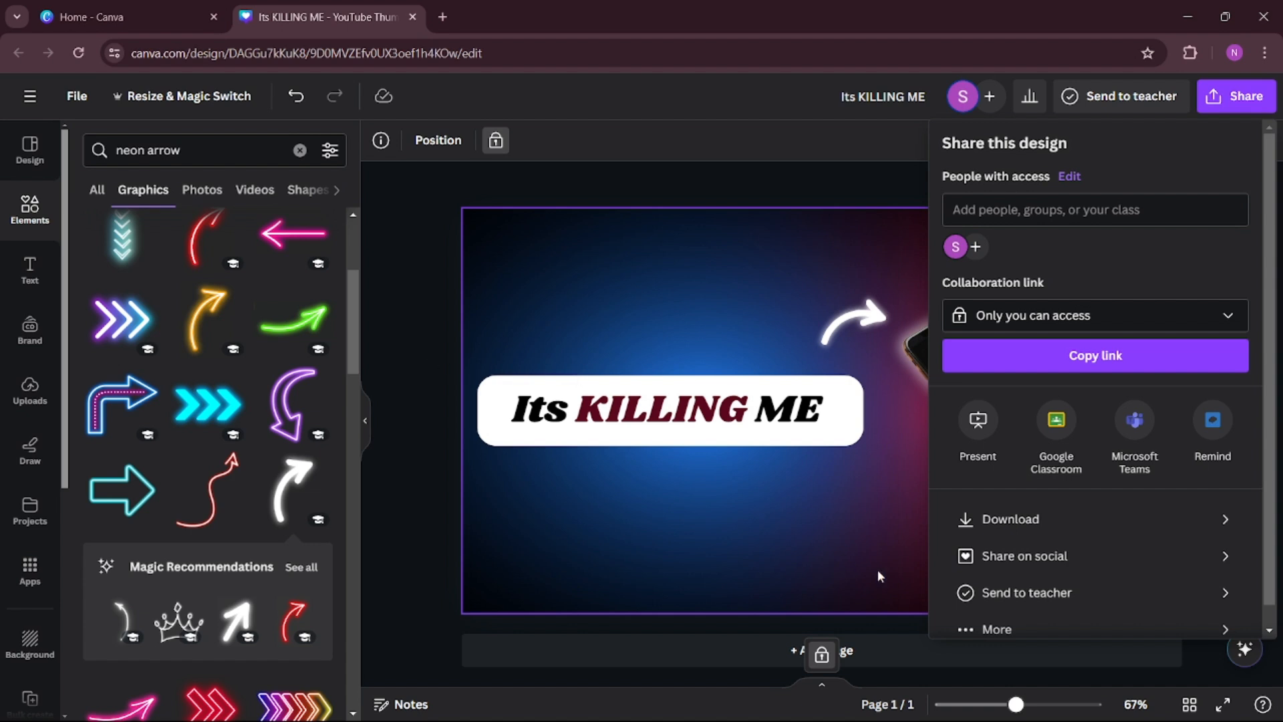
left_click(1048, 531)
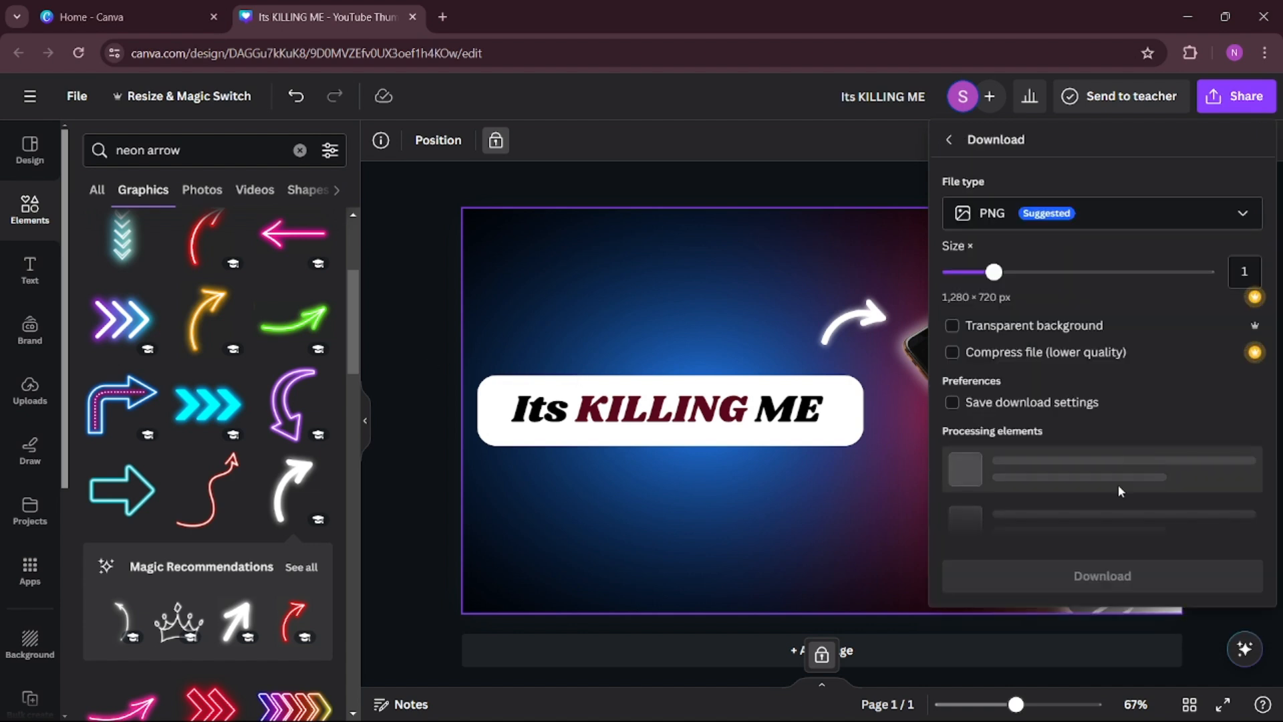